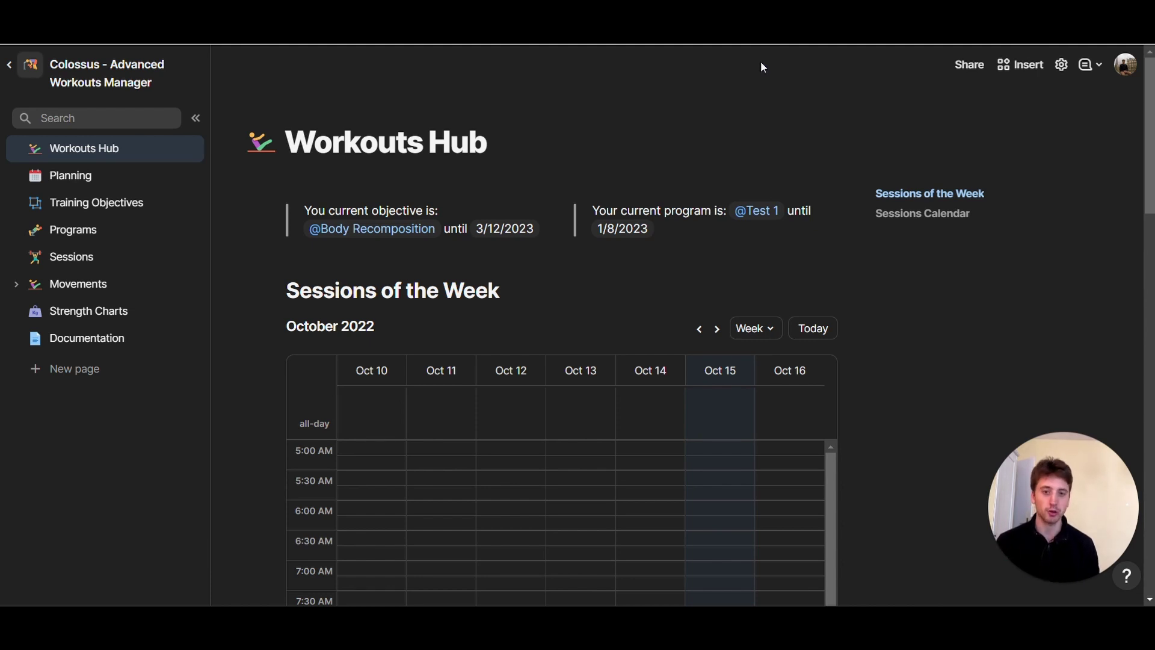
# Collapse the page sidebar and open the Pull 1 session from the Sessions of the Week calendar.
pyautogui.click(195, 120)
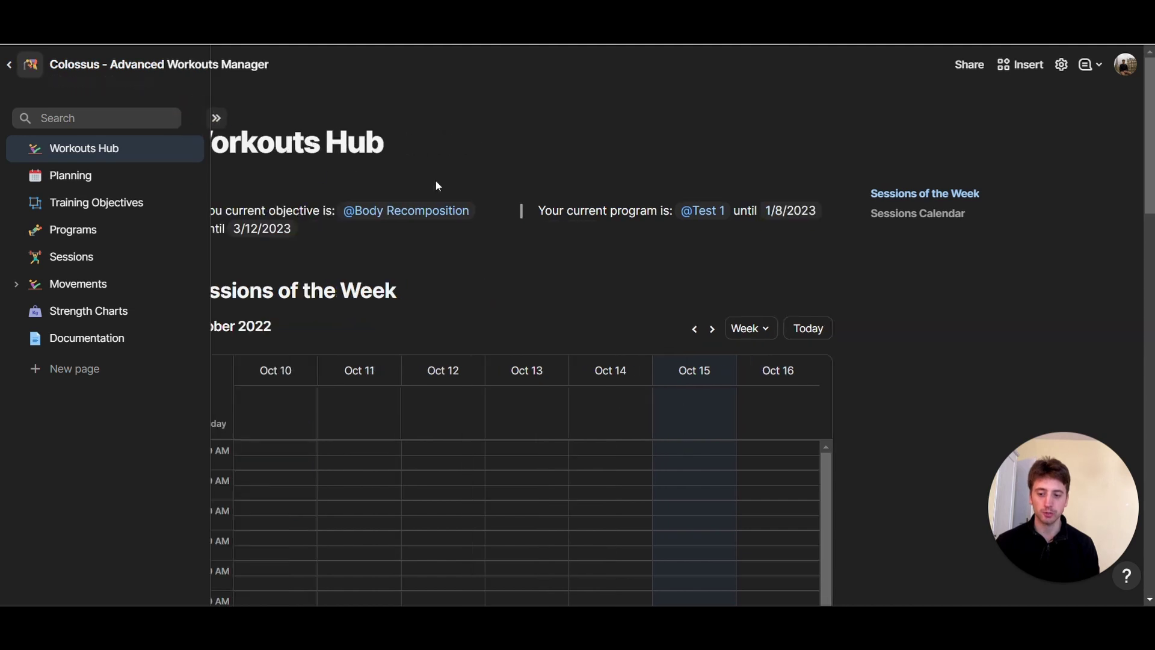
pyautogui.scroll(-3, 577, 343)
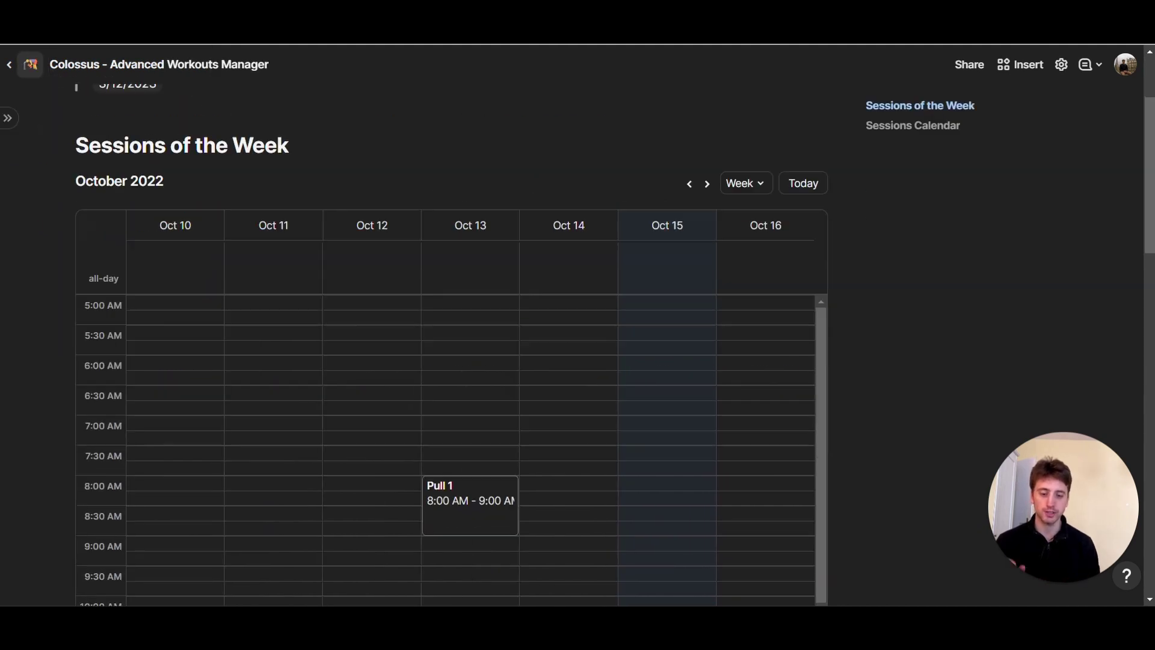
pyautogui.scroll(-2, 587, 423)
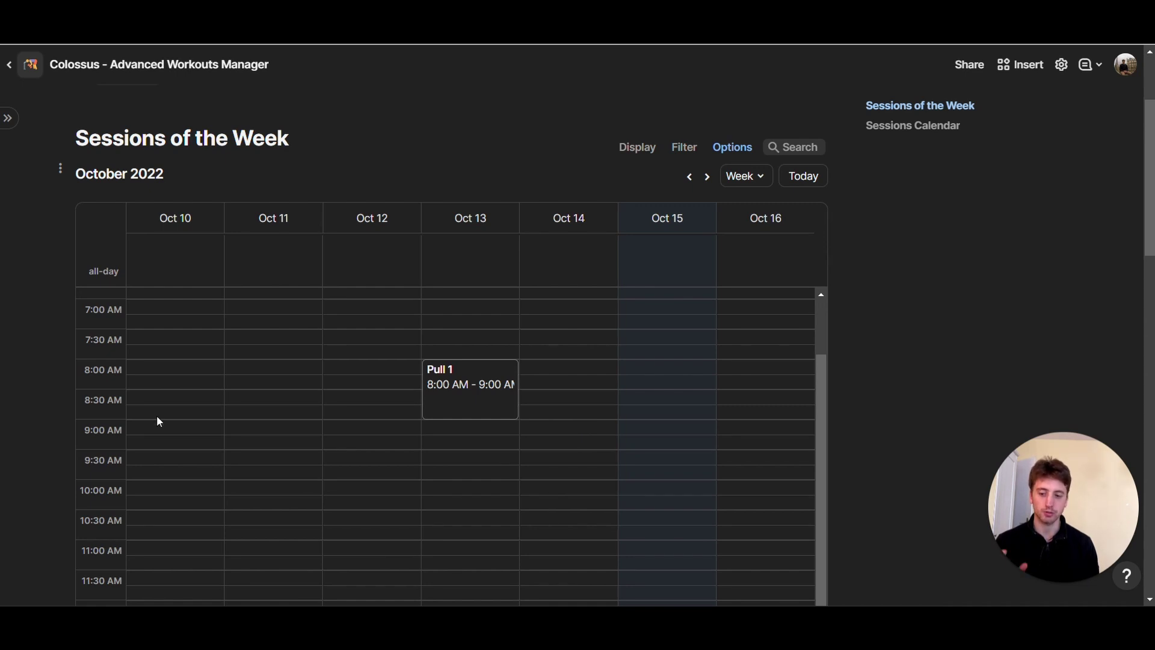
pyautogui.click(464, 396)
pyautogui.click(465, 396)
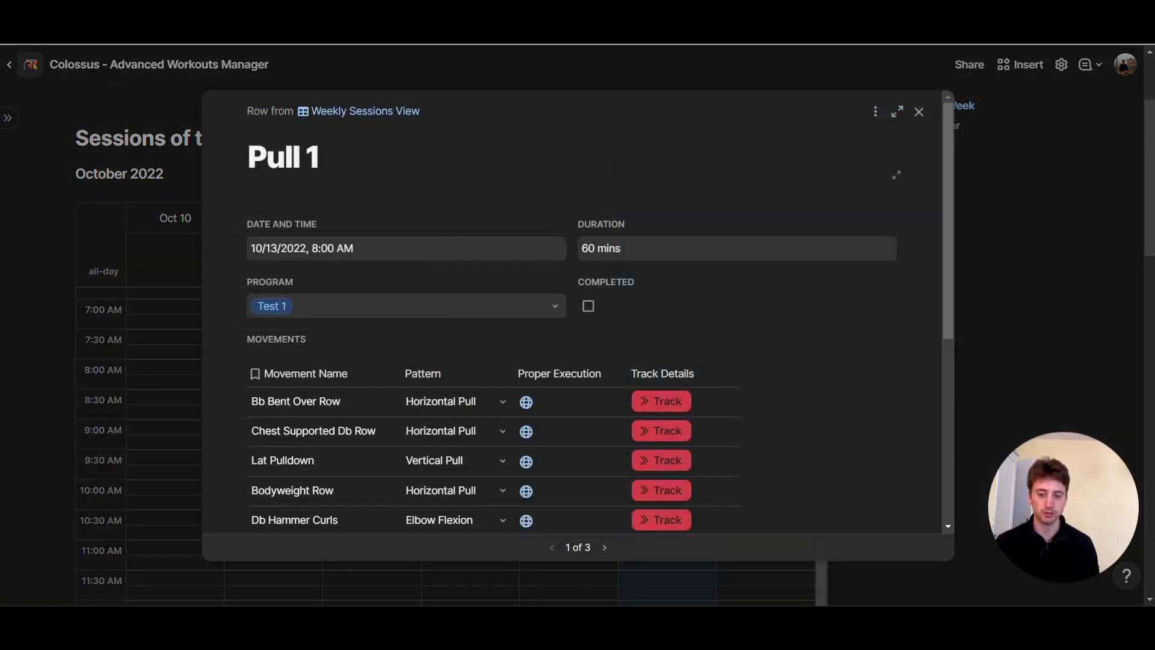
# Review the Pull 1 session's details and the choices available for its program.
pyautogui.scroll(-1, 577, 361)
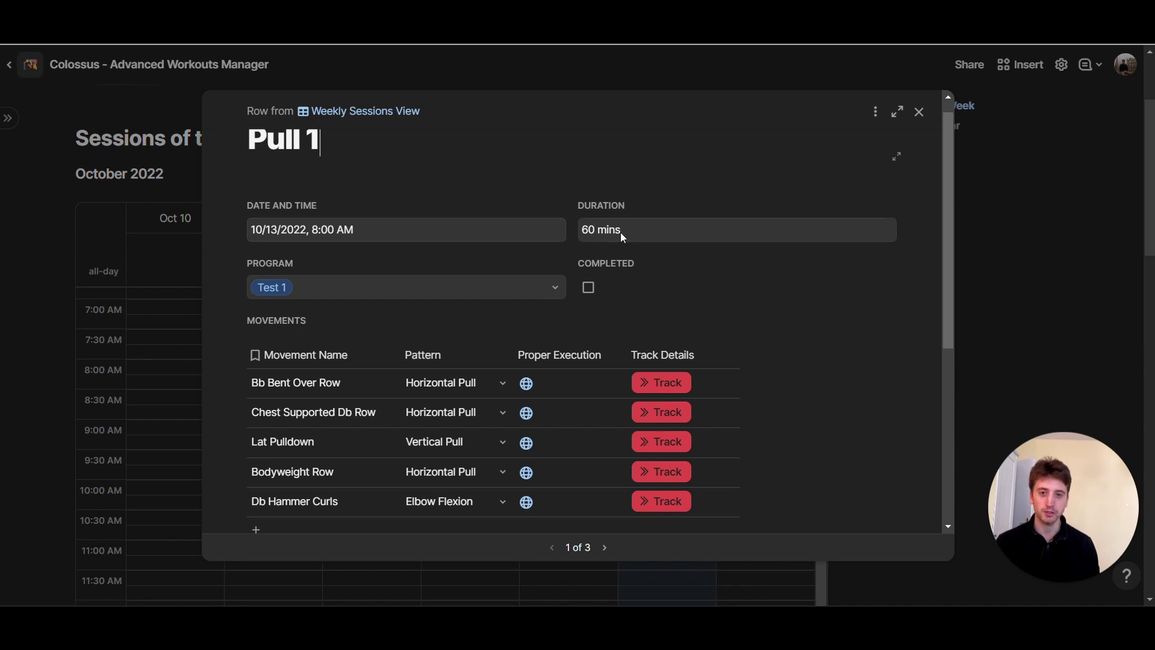
pyautogui.click(543, 294)
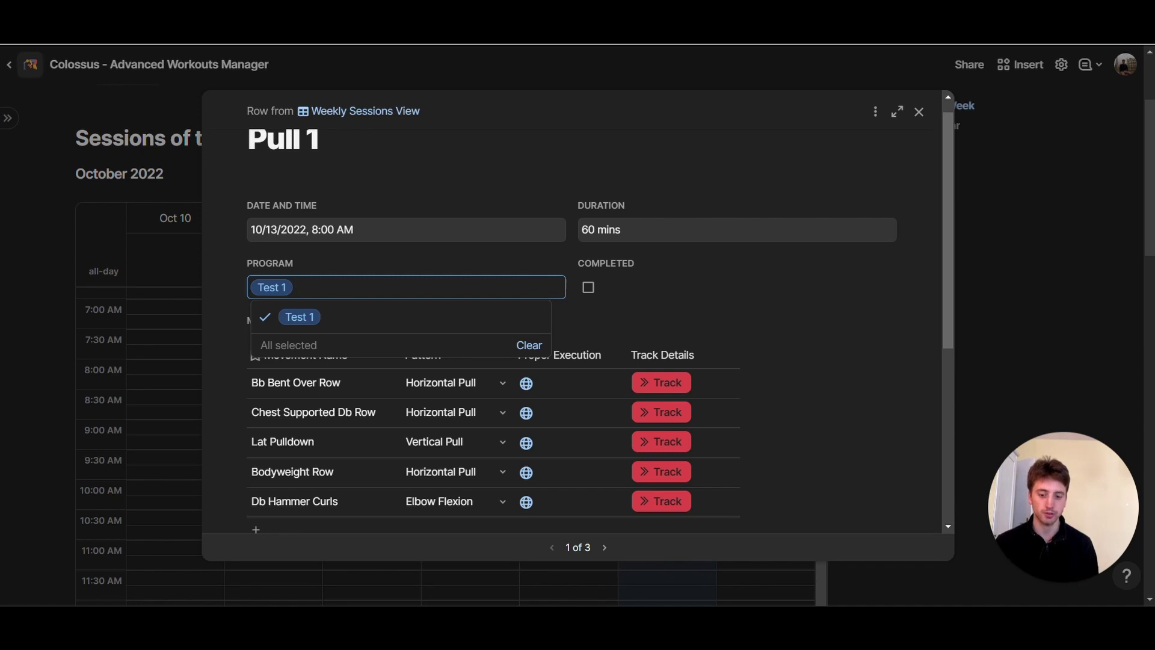
pyautogui.click(670, 317)
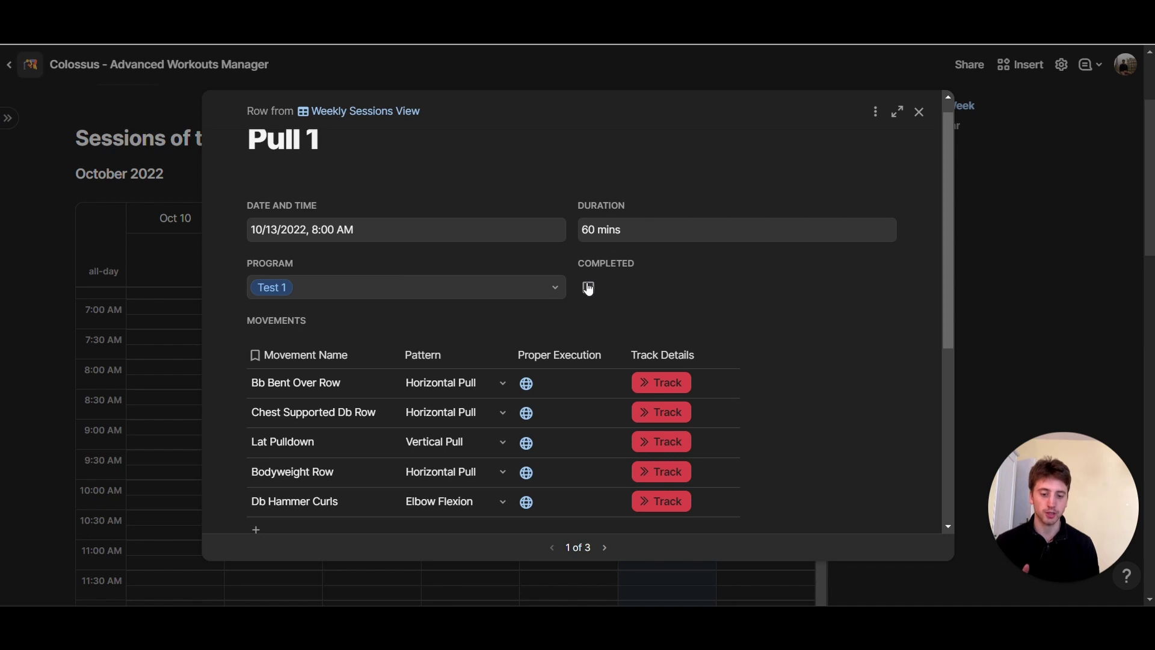
# Add the existing Pull Ups/Chin Ups movement to the session's Movements table.
pyautogui.scroll(-2, 588, 289)
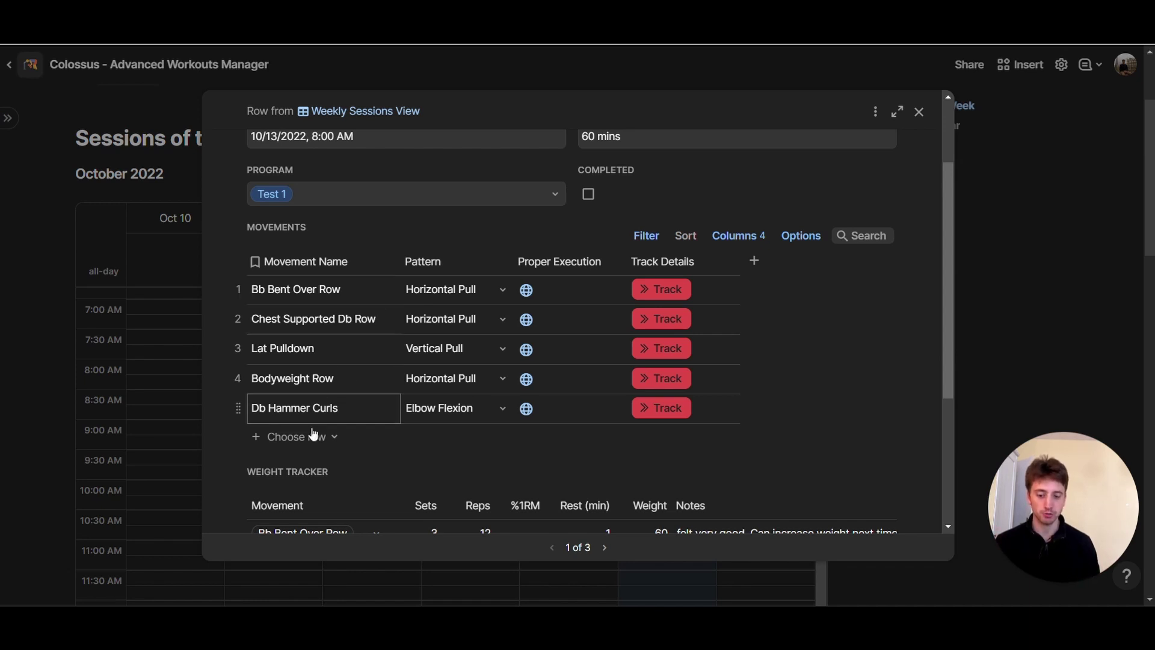
pyautogui.click(321, 450)
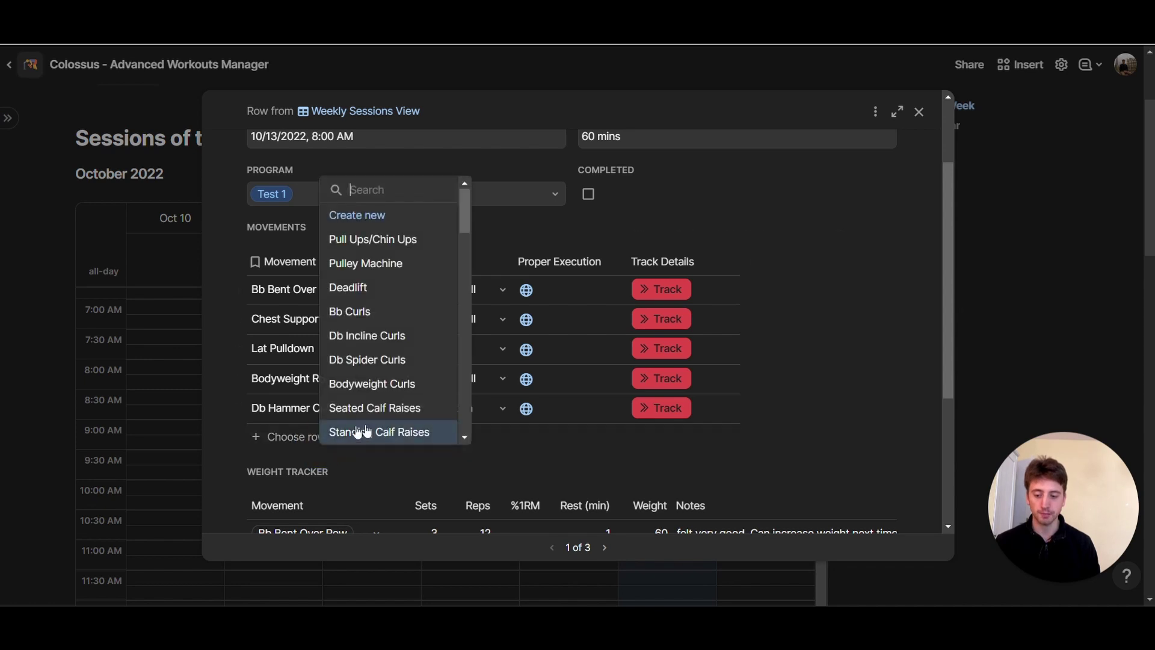
pyautogui.write('pul')
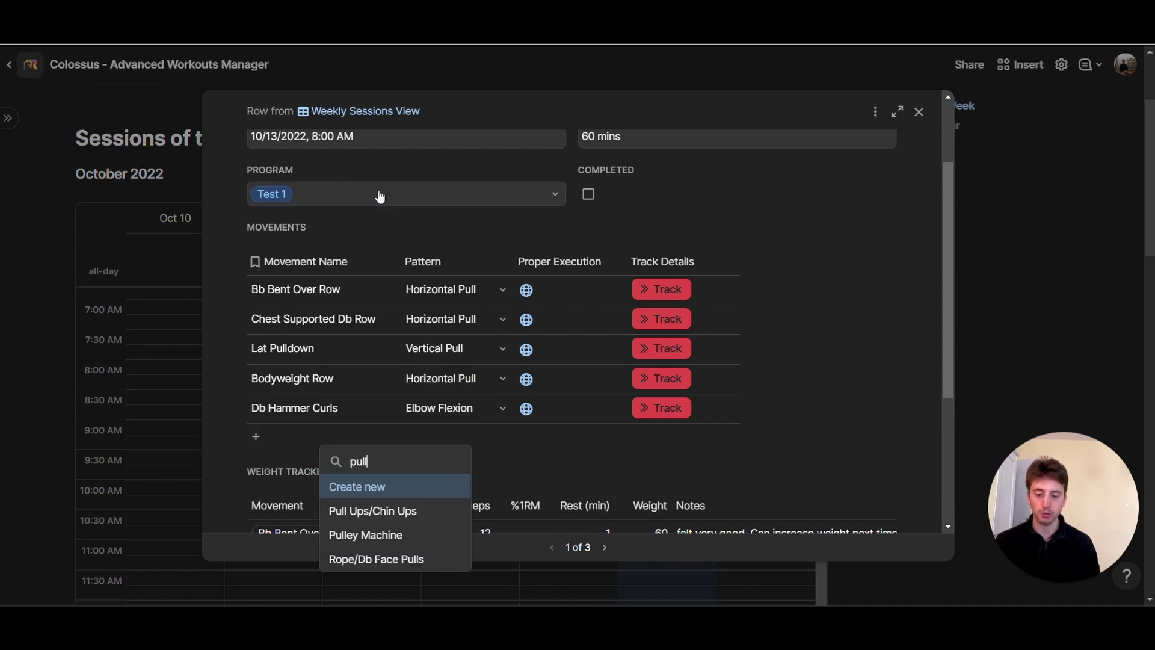
pyautogui.write('l')
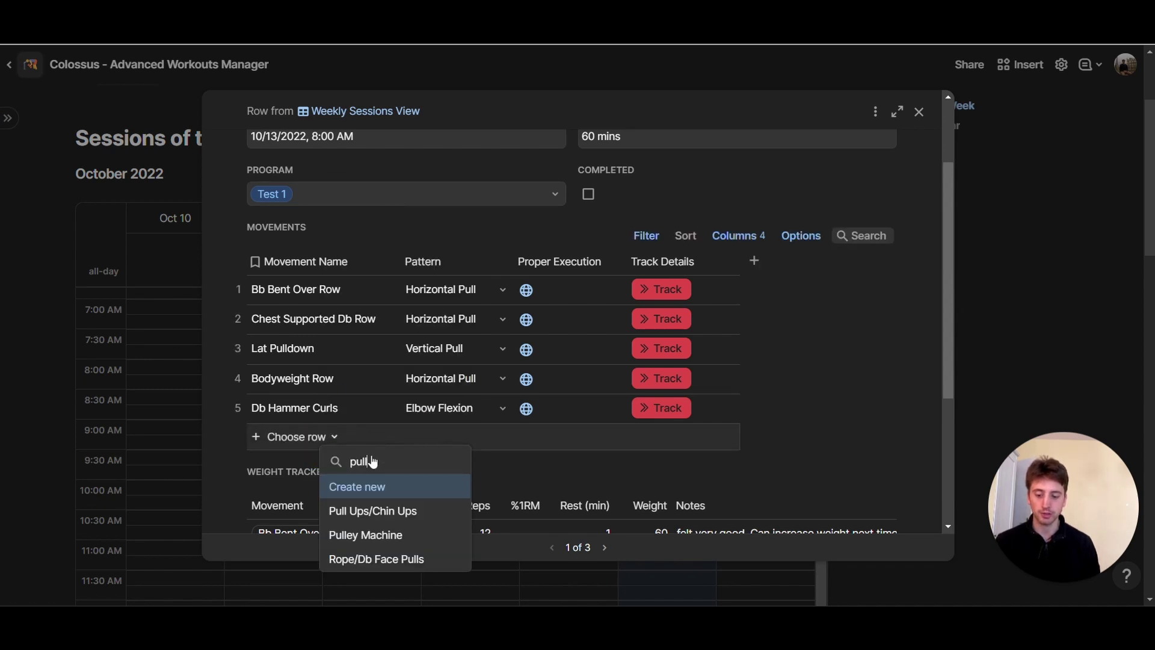
pyautogui.click(400, 512)
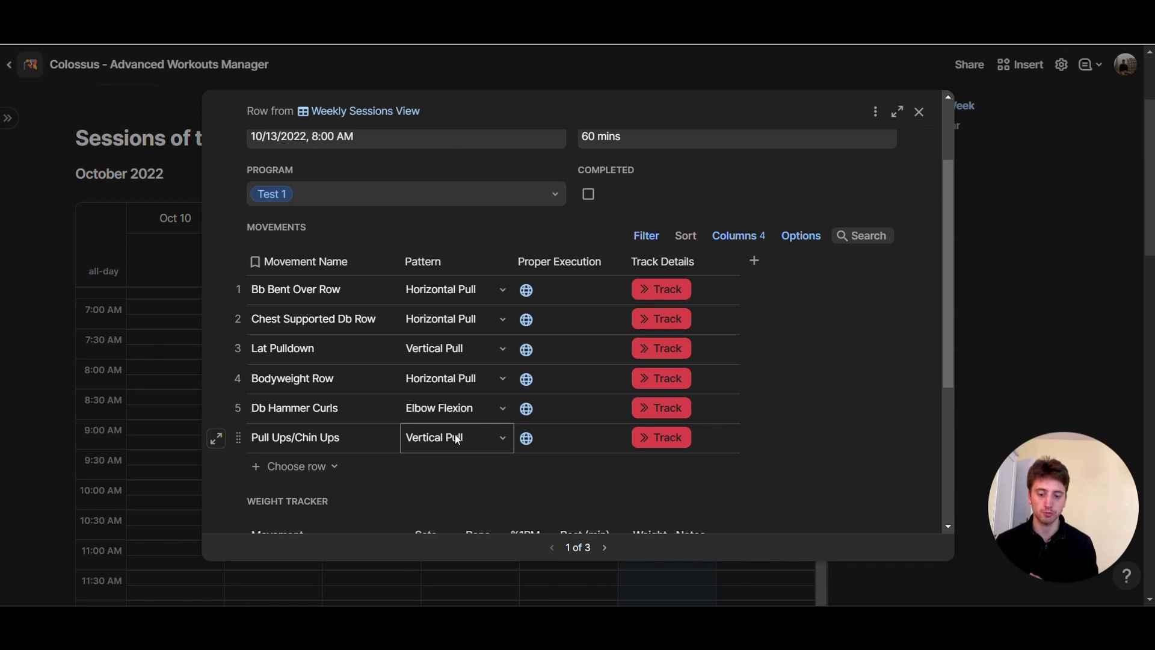
# Examine the proper execution link and tracking option of the Pull Ups/Chin Ups movement.
pyautogui.click(569, 437)
pyautogui.moveTo(527, 440)
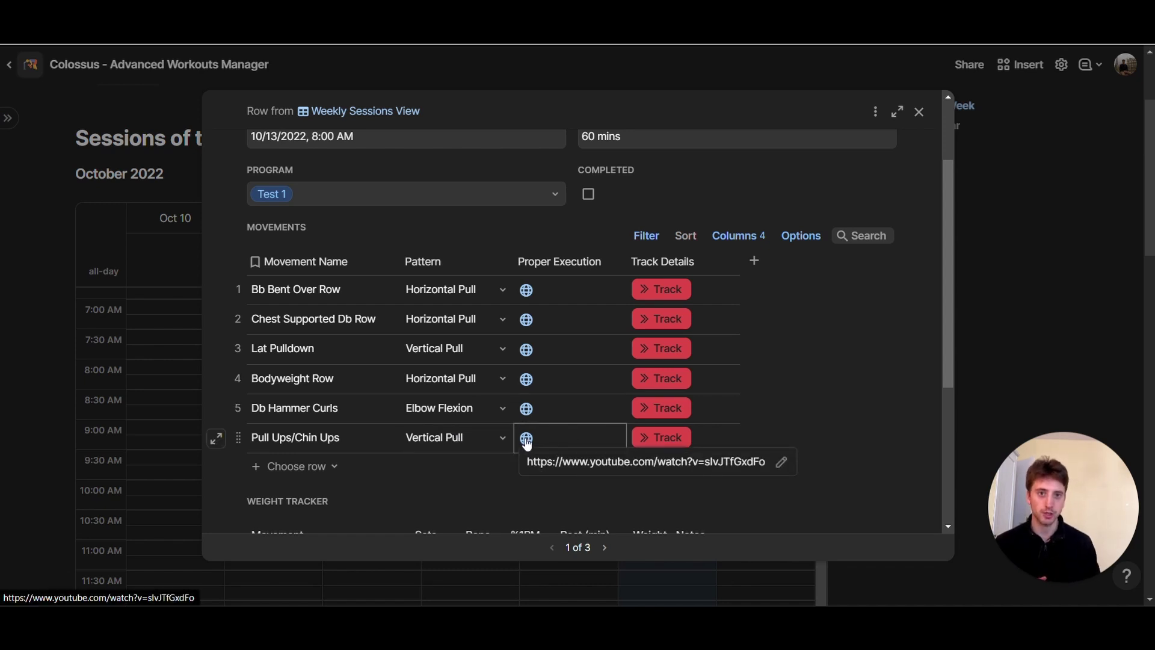
pyautogui.click(693, 442)
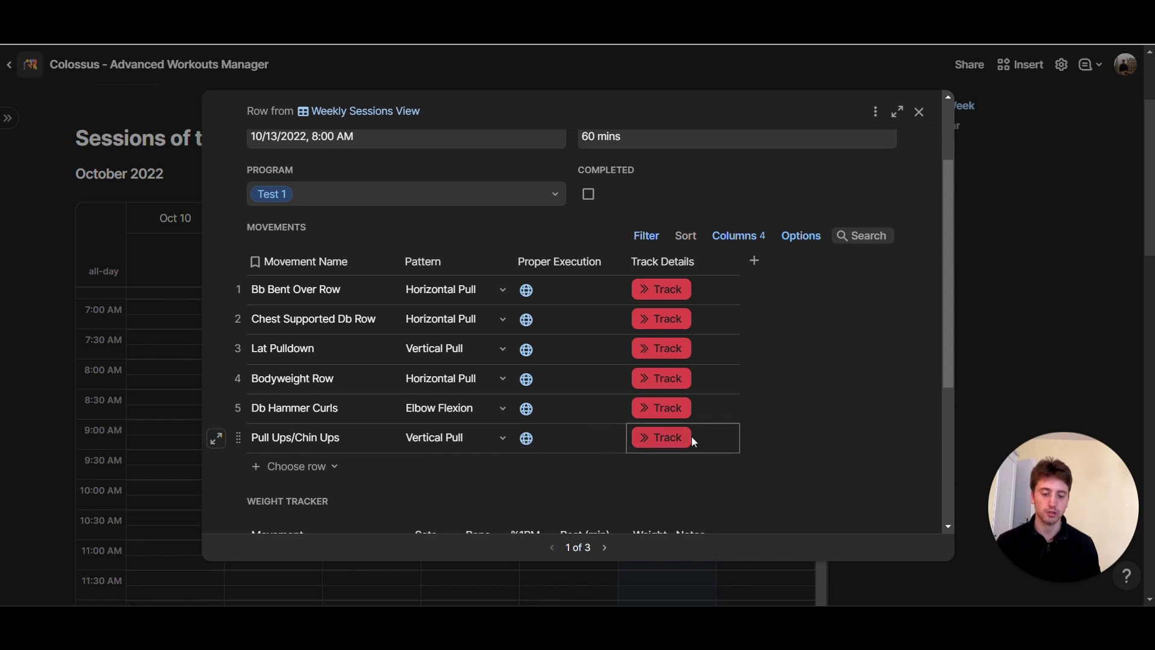
pyautogui.scroll(-1, 691, 435)
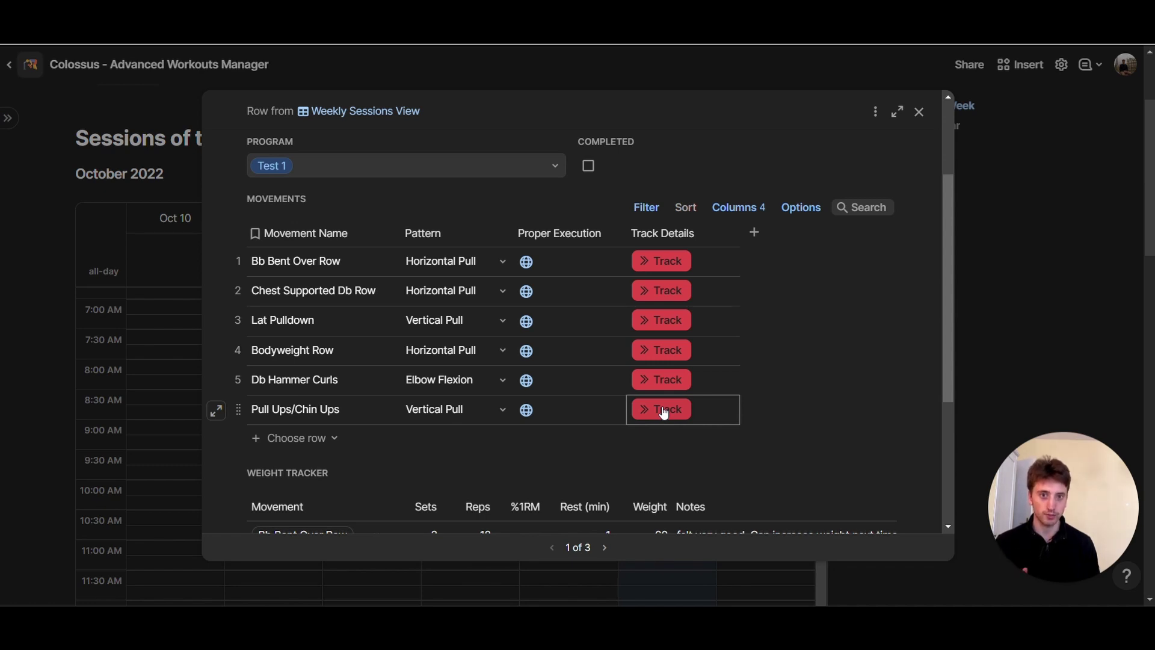
pyautogui.scroll(-1, 663, 412)
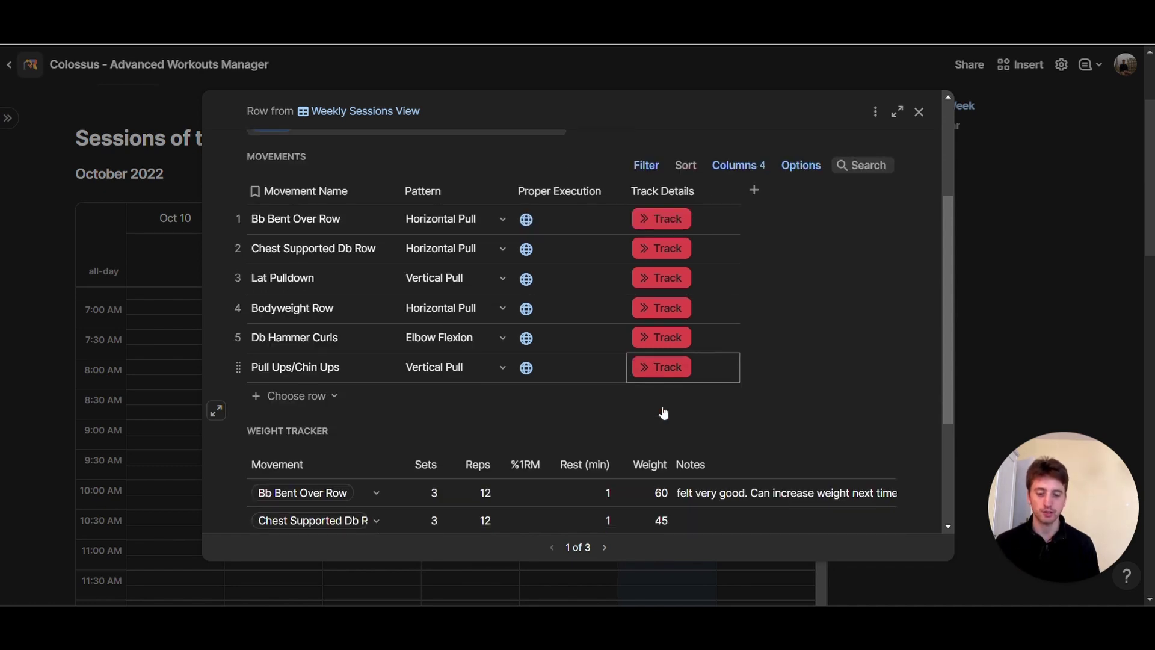
# Create a new movement named Boxing in the session's Movements table.
pyautogui.click(323, 394)
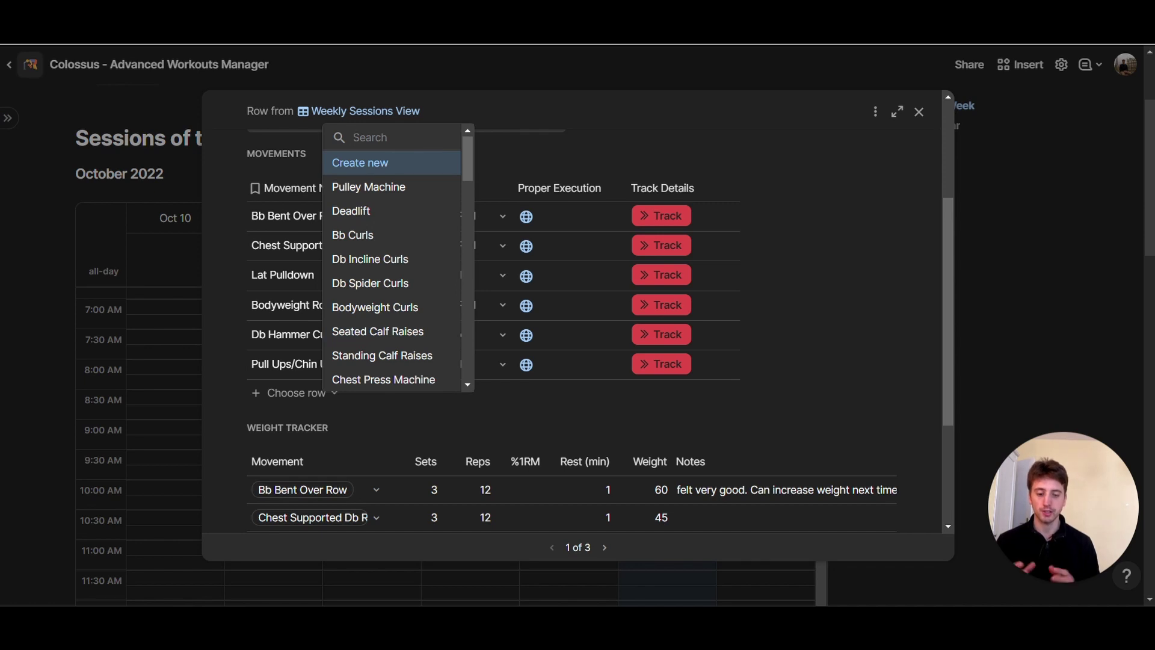
pyautogui.write('boxing')
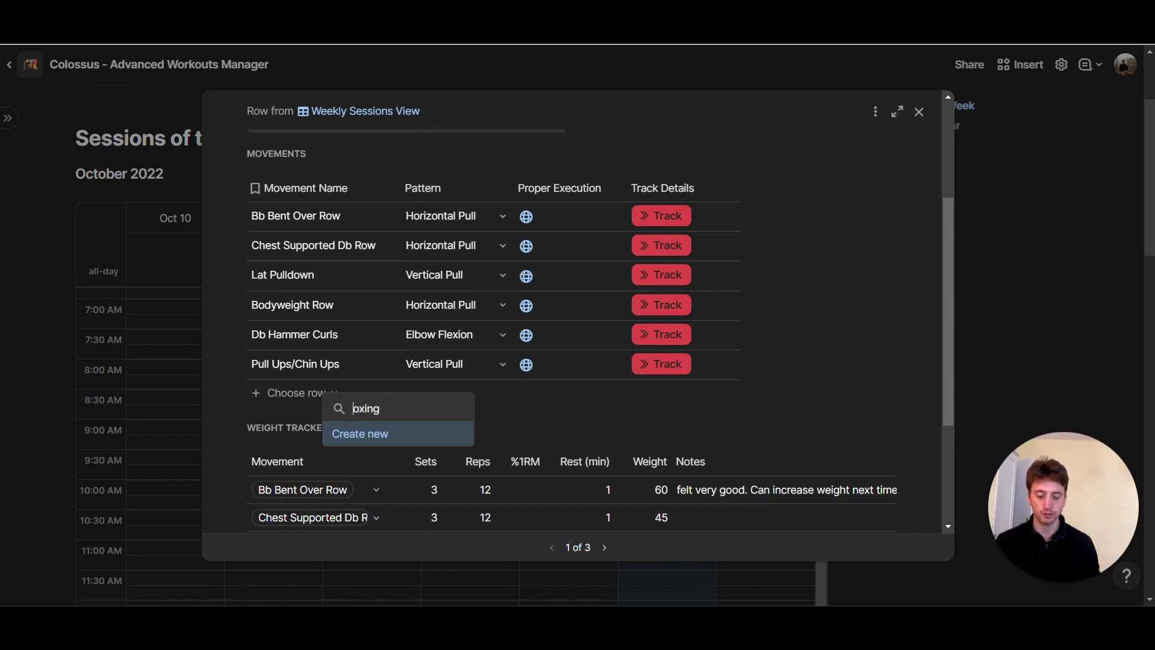
pyautogui.press('Home')
pyautogui.press('Delete')
pyautogui.write('B')
pyautogui.click(380, 435)
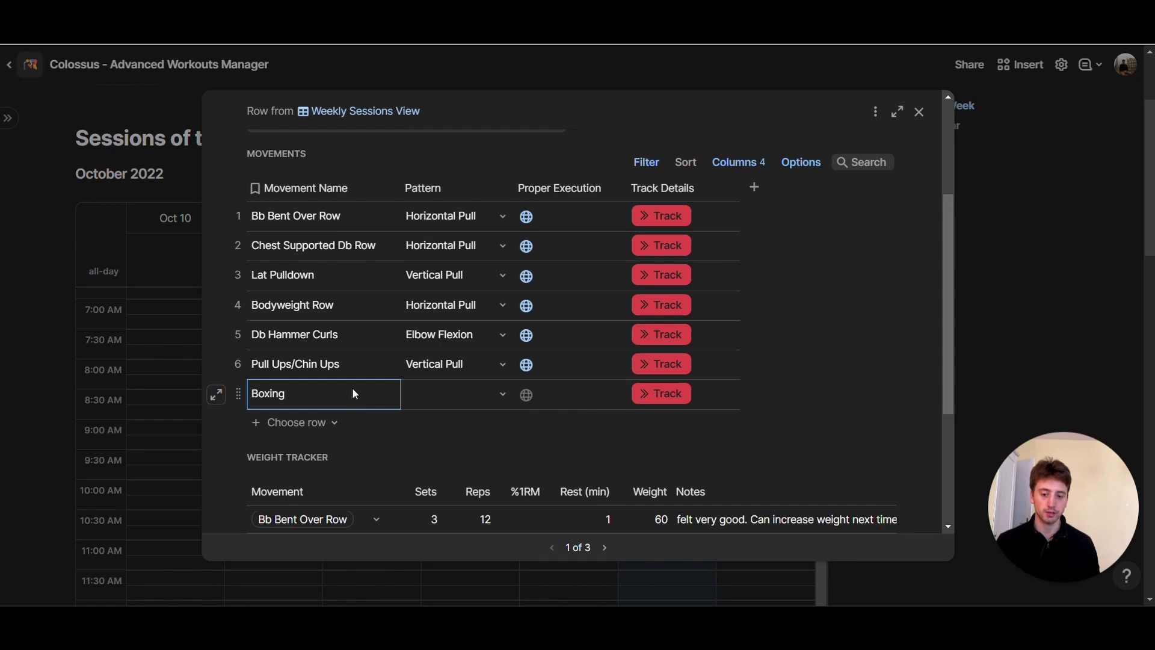
# Look through the pattern options available for the Boxing movement, leaving its pattern blank.
pyautogui.click(487, 396)
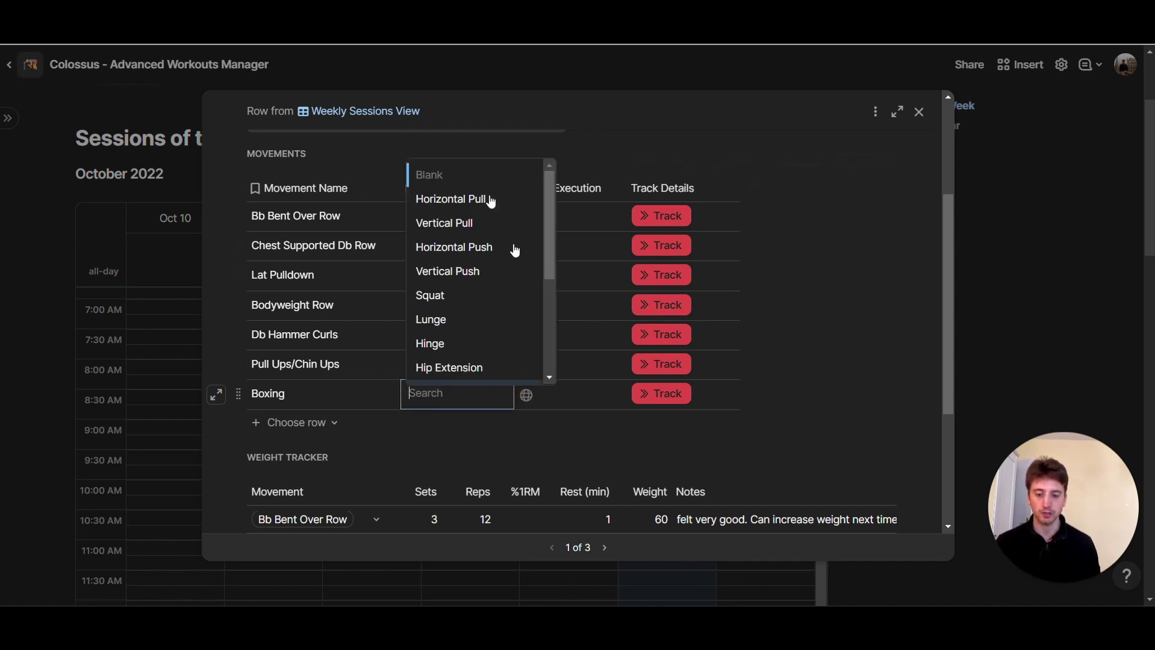
pyautogui.scroll(-4, 443, 340)
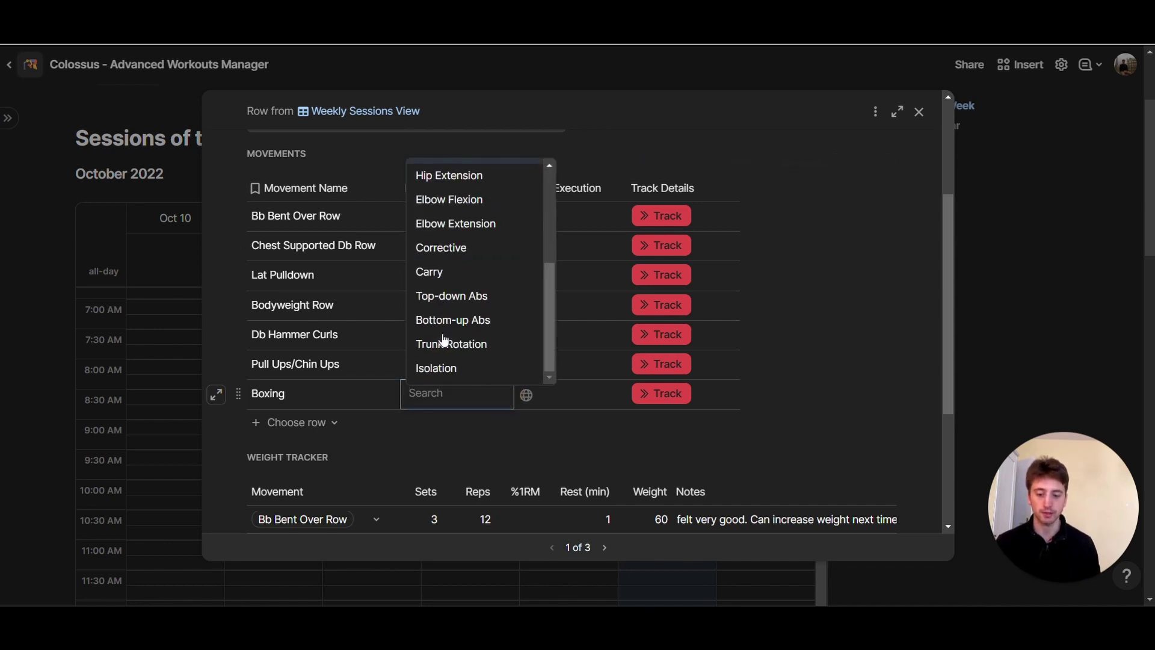
pyautogui.click(568, 398)
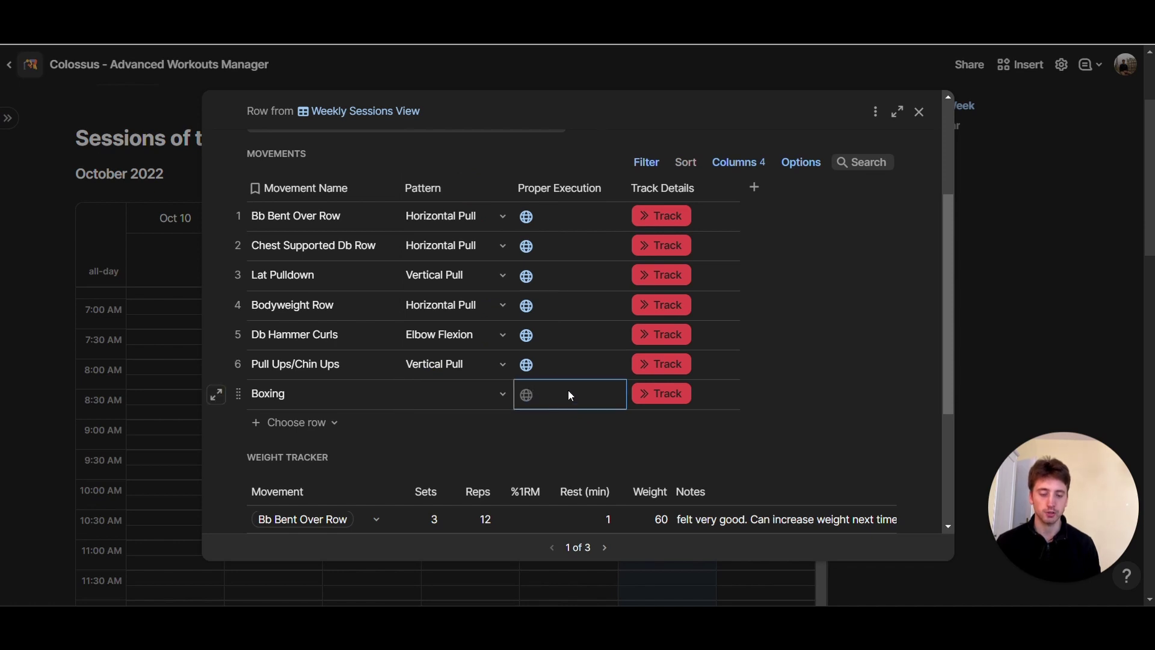
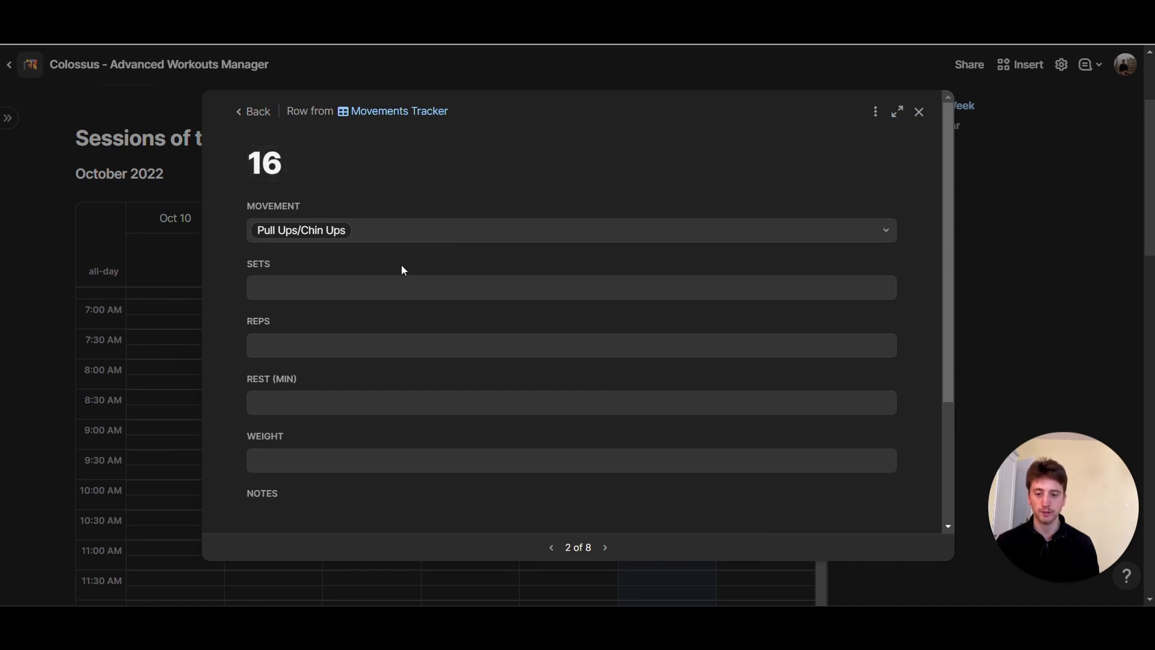
# Fill in the Pull Ups/Chin Ups tracker entry with 3 sets, 10 reps, 1 minute rest and a weight of 70.
pyautogui.click(413, 299)
pyautogui.write('3')
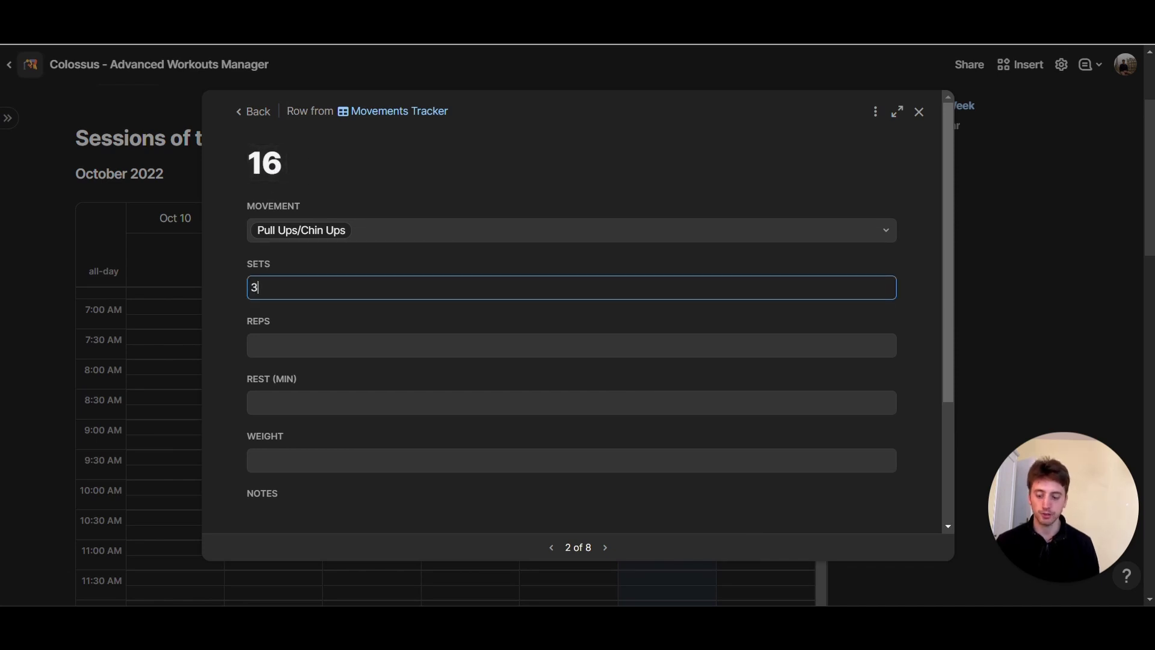
pyautogui.press('Tab')
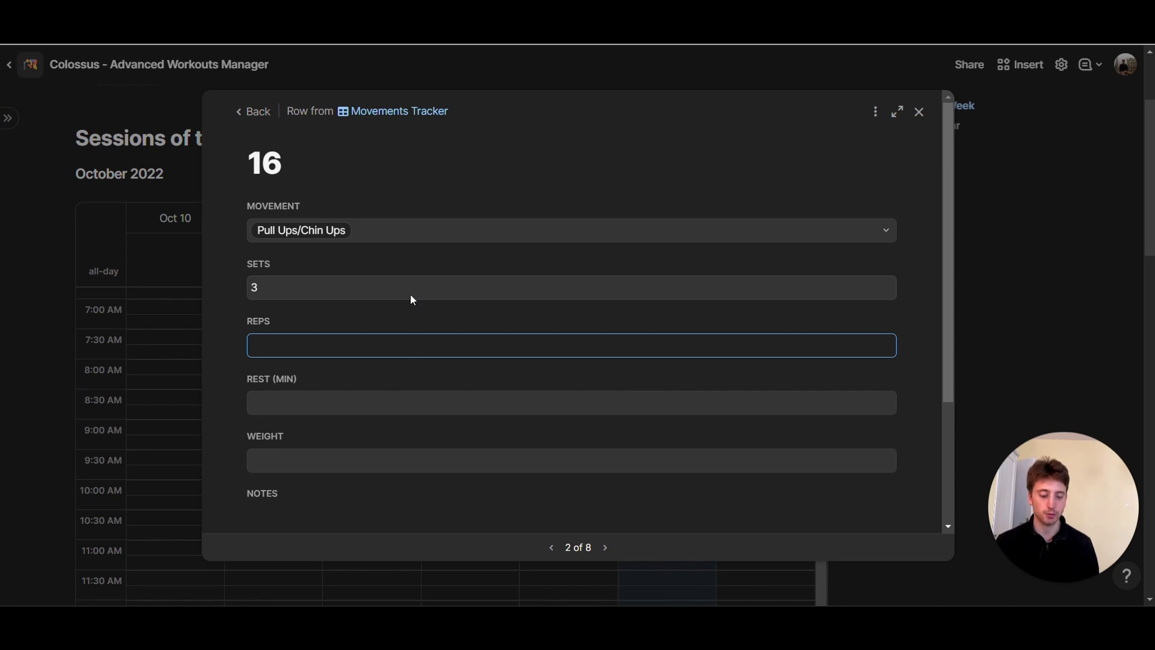
pyautogui.write('10')
pyautogui.press('Tab')
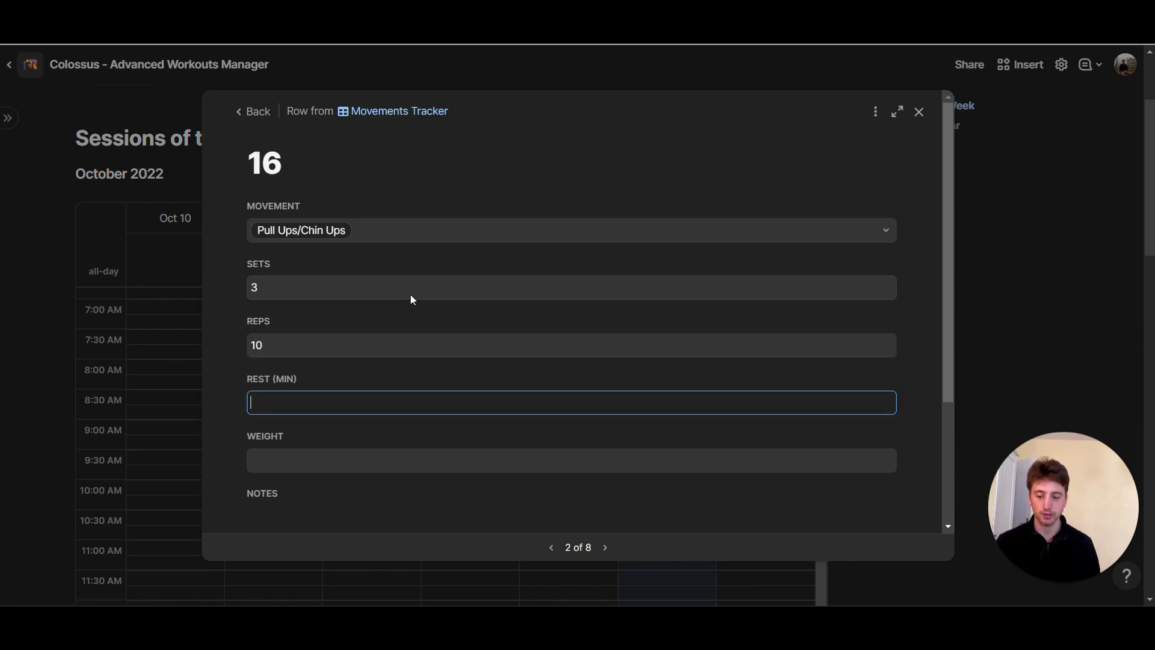
pyautogui.press('Tab')
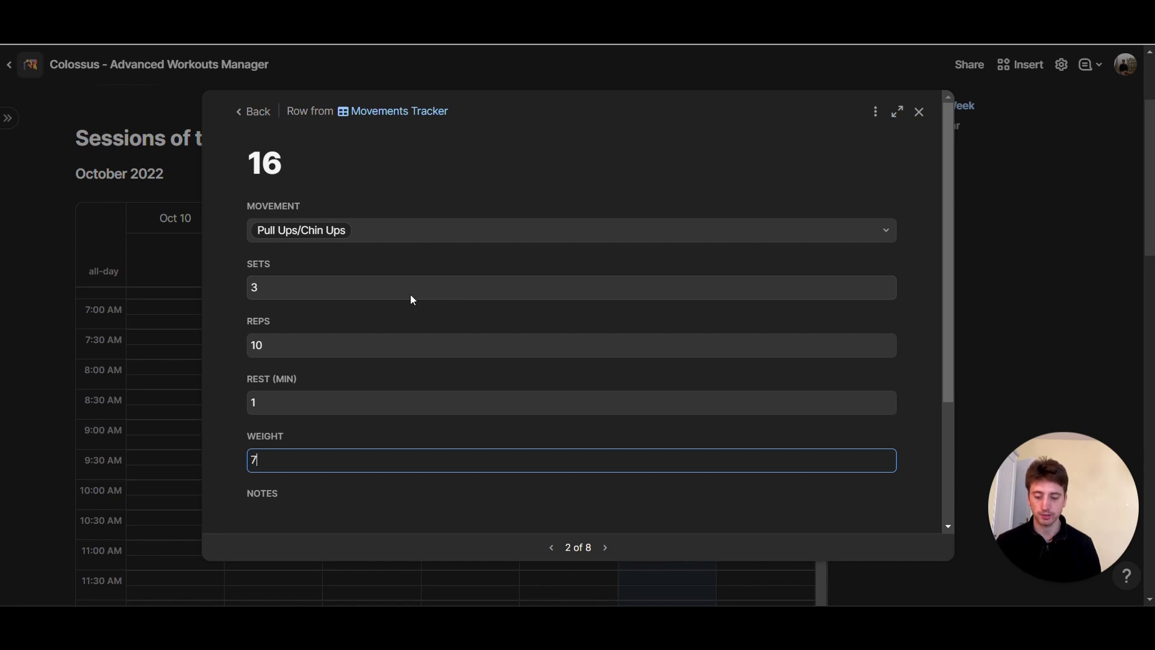
pyautogui.click(513, 420)
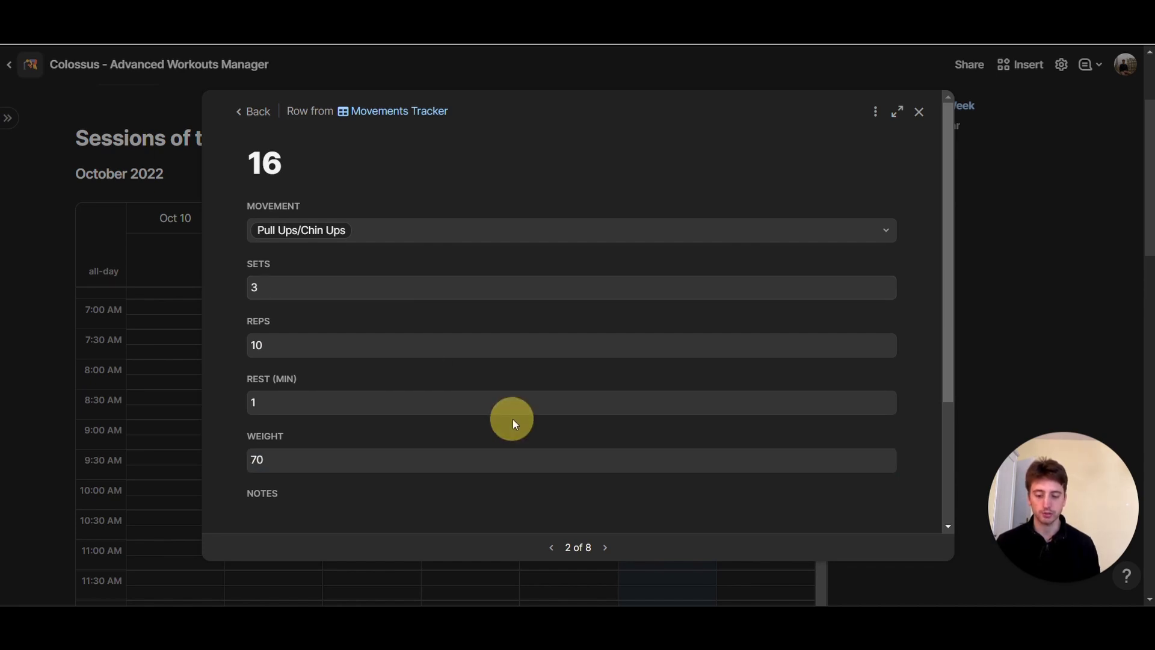
# Add the note "felt great" to the Pull Ups/Chin Ups tracker entry and return to the Pull 1 session.
pyautogui.scroll(-3, 513, 419)
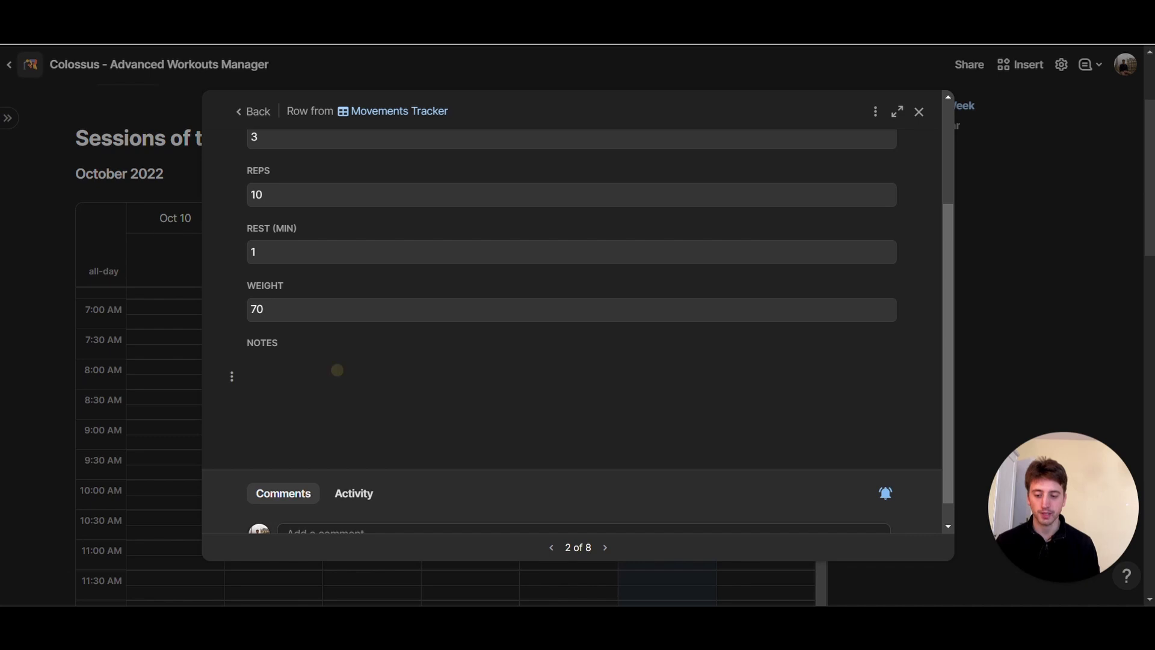
pyautogui.click(336, 369)
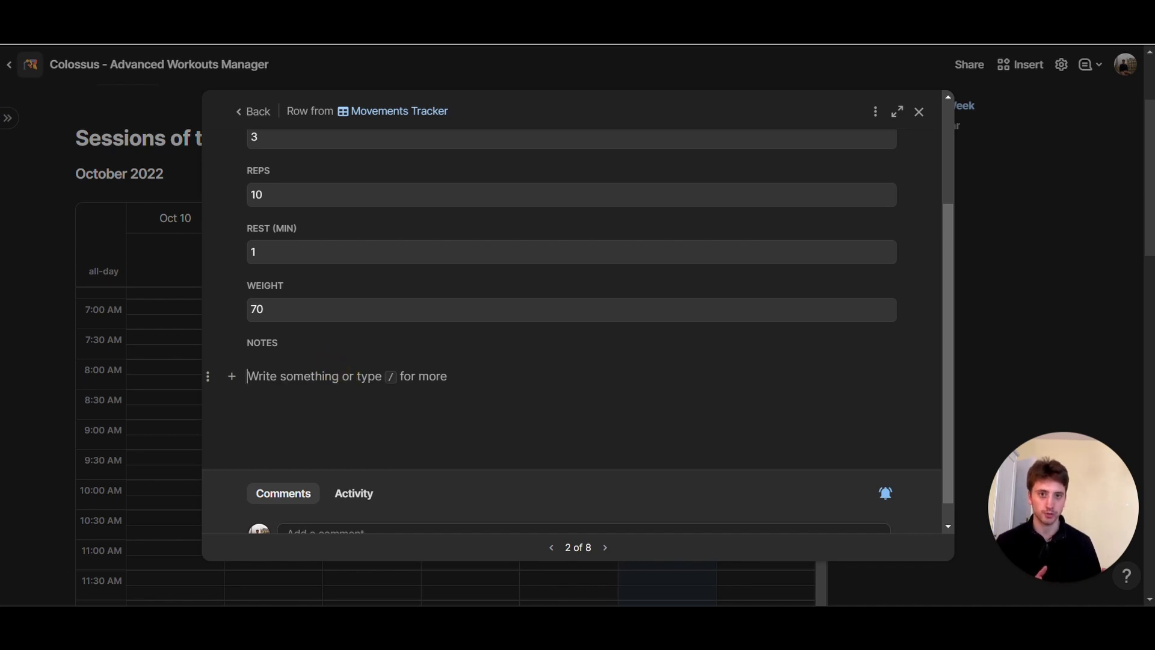
pyautogui.write('felt great')
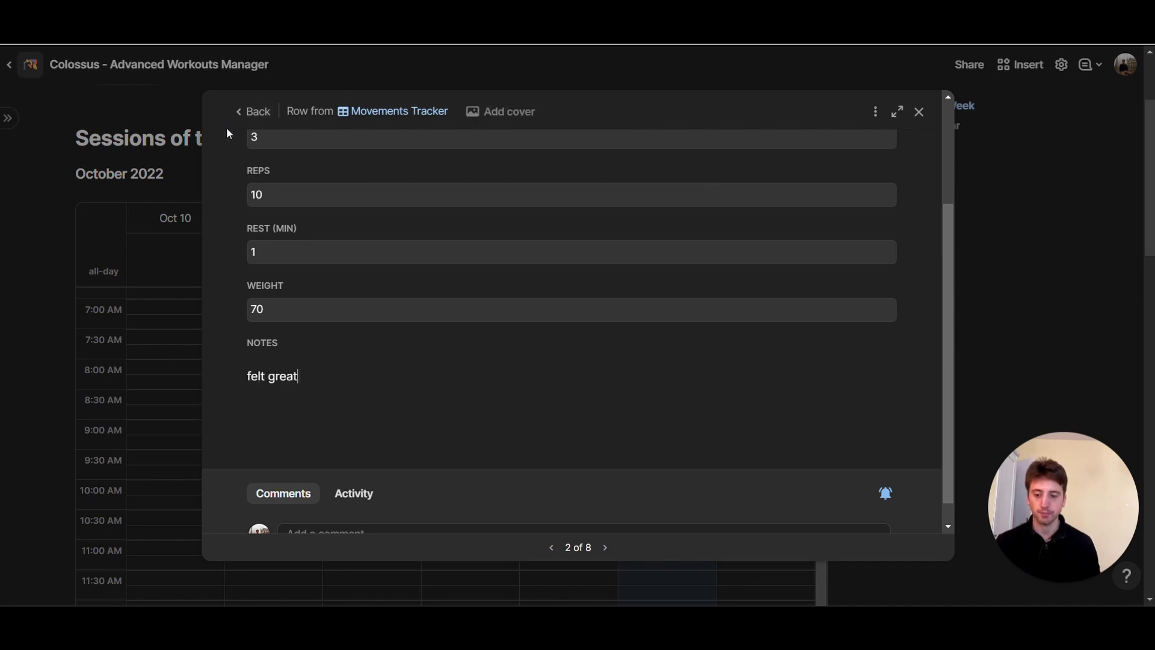
pyautogui.click(253, 112)
# Check the Pull Ups/Chin Ups entry in the session's Weight Tracker table, including its reps and %1RM.
pyautogui.scroll(-2, 565, 361)
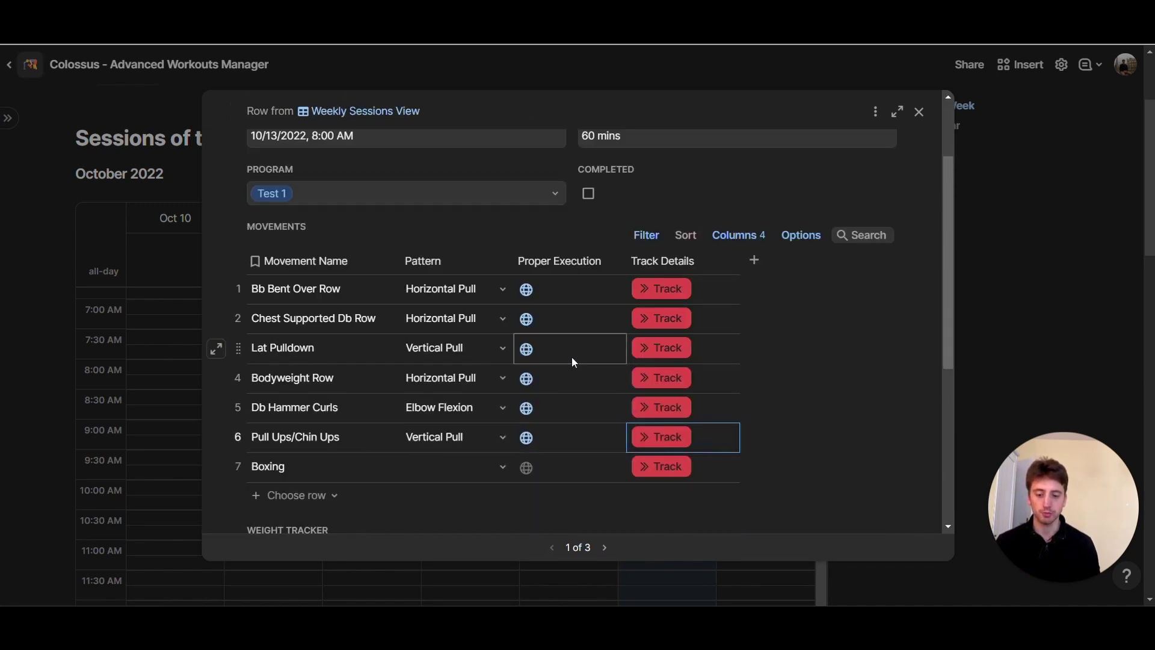
pyautogui.scroll(-2, 554, 371)
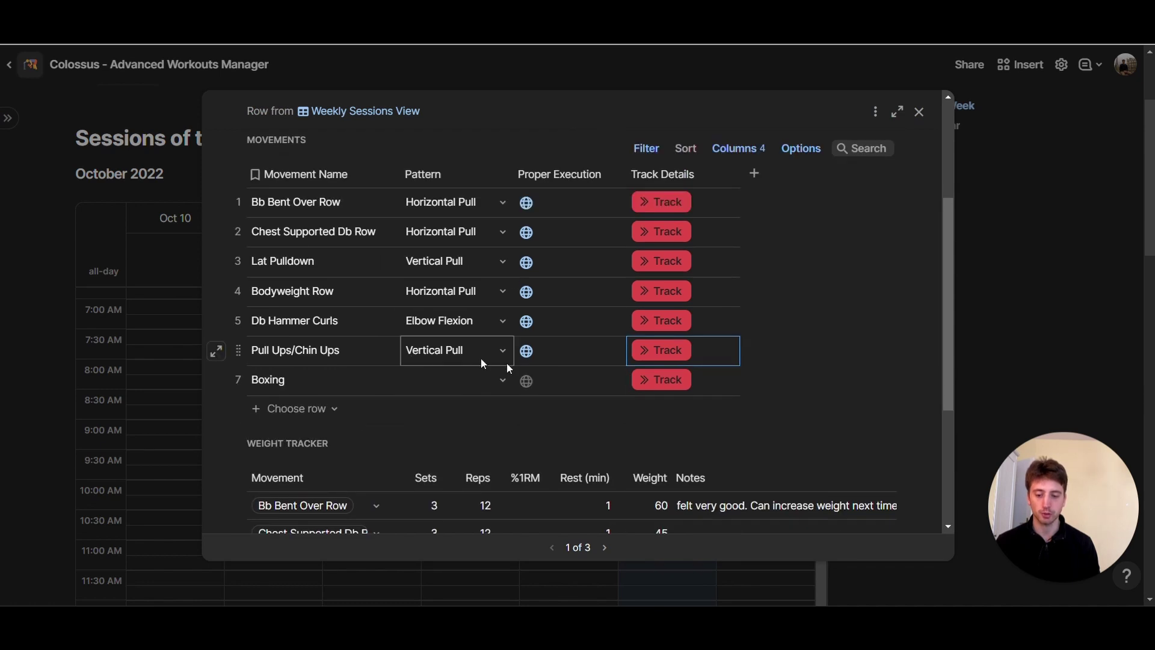
pyautogui.scroll(-4, 507, 362)
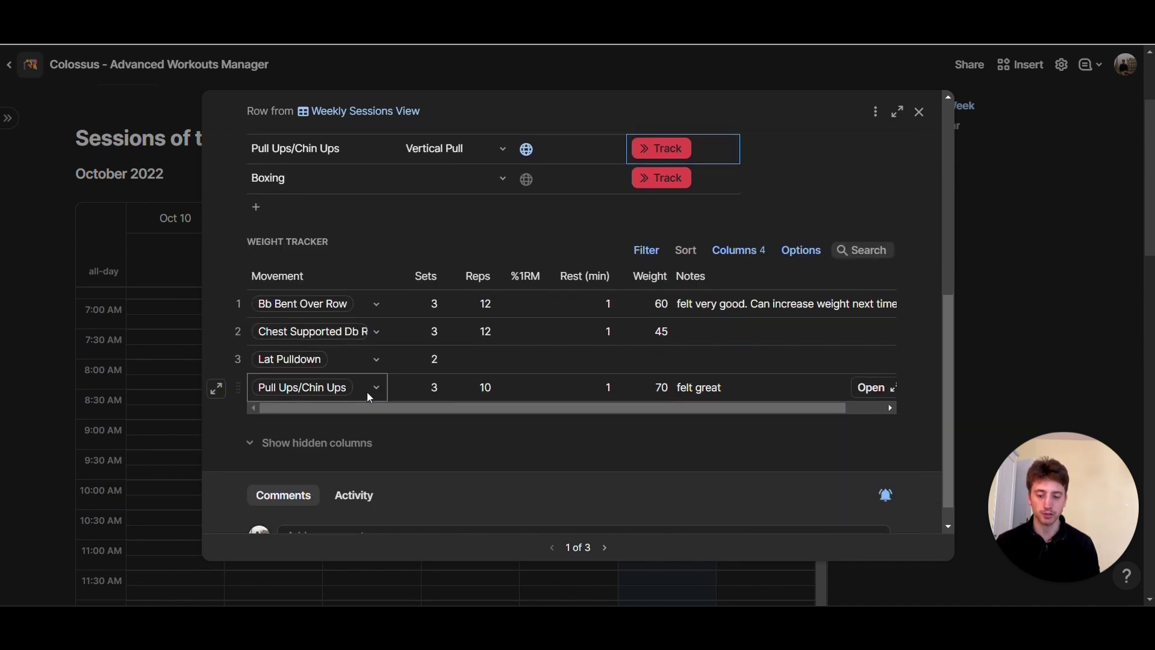
pyautogui.click(492, 387)
pyautogui.click(504, 385)
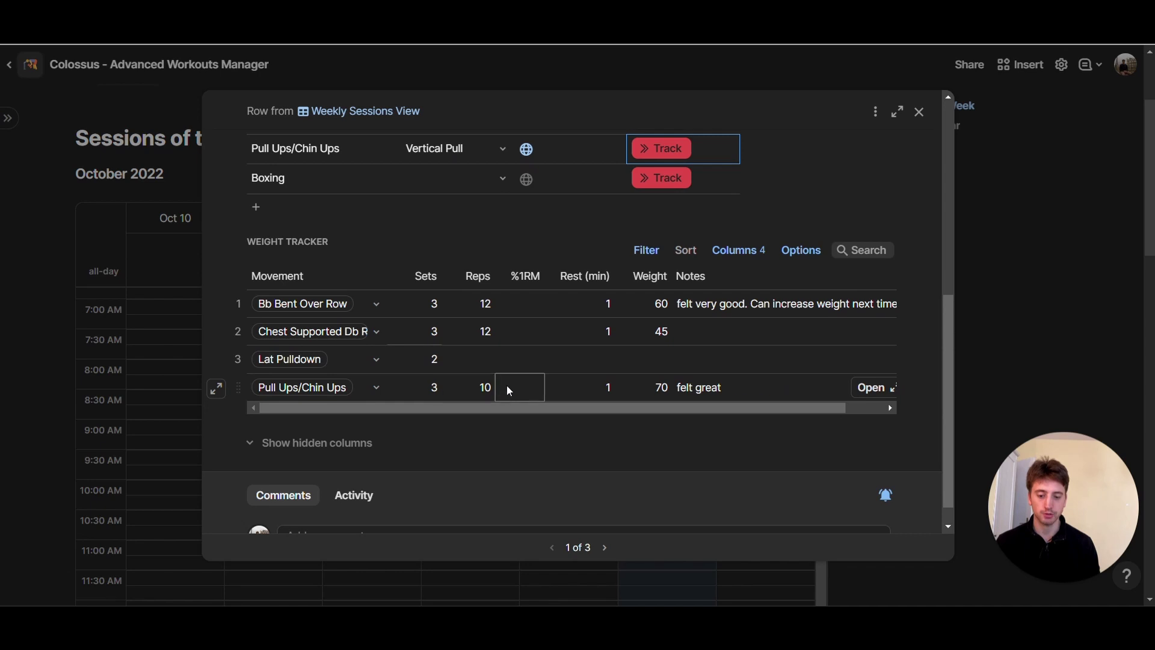
# Check the %1RM, rest, weight and notes cells of the Pull Ups/Chin Ups row in the Weight Tracker table.
pyautogui.click(561, 392)
pyautogui.press('Left')
pyautogui.press('Up')
pyautogui.click(529, 385)
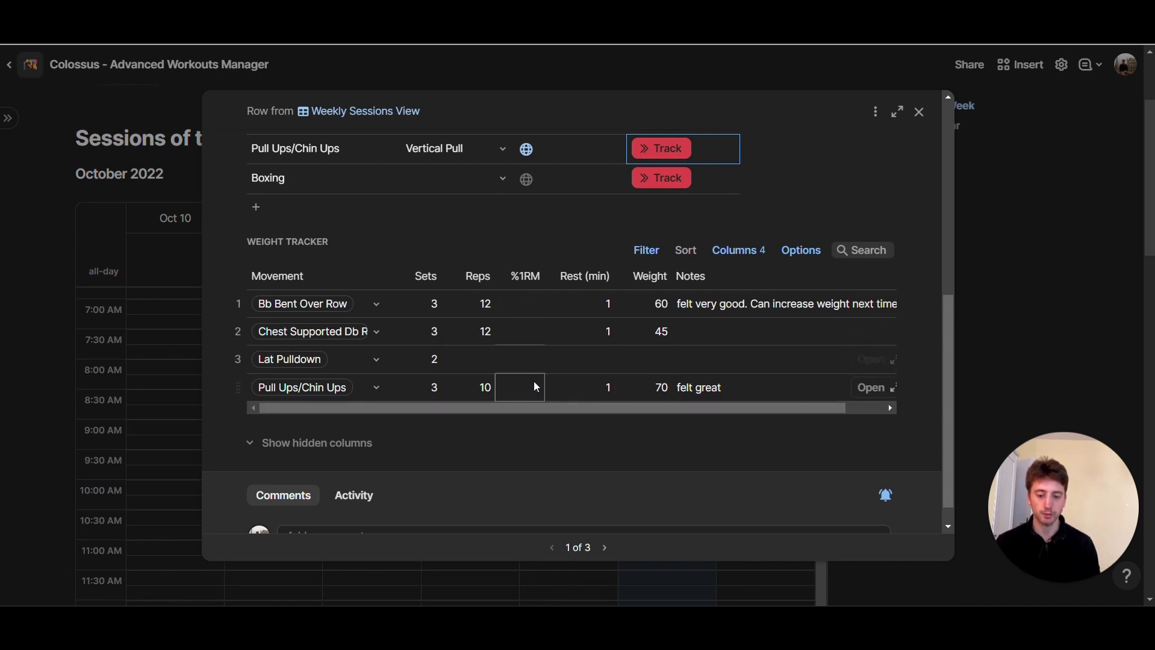
pyautogui.click(526, 359)
pyautogui.click(612, 388)
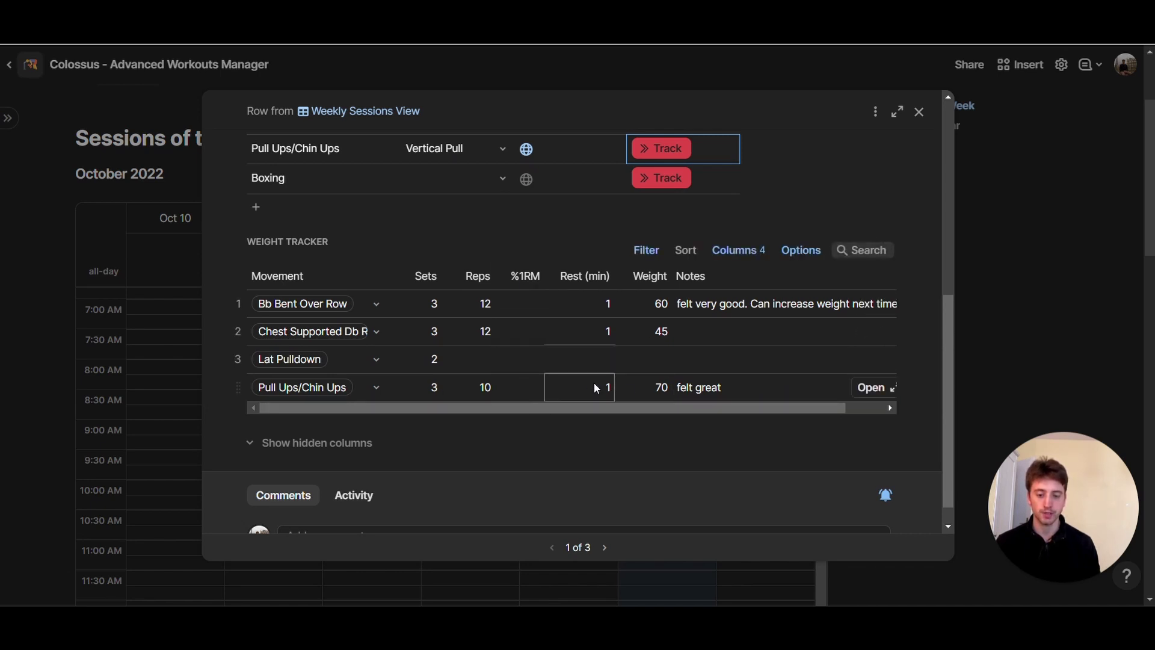
pyautogui.hscroll(2, 594, 382)
pyautogui.click(597, 387)
pyautogui.click(651, 388)
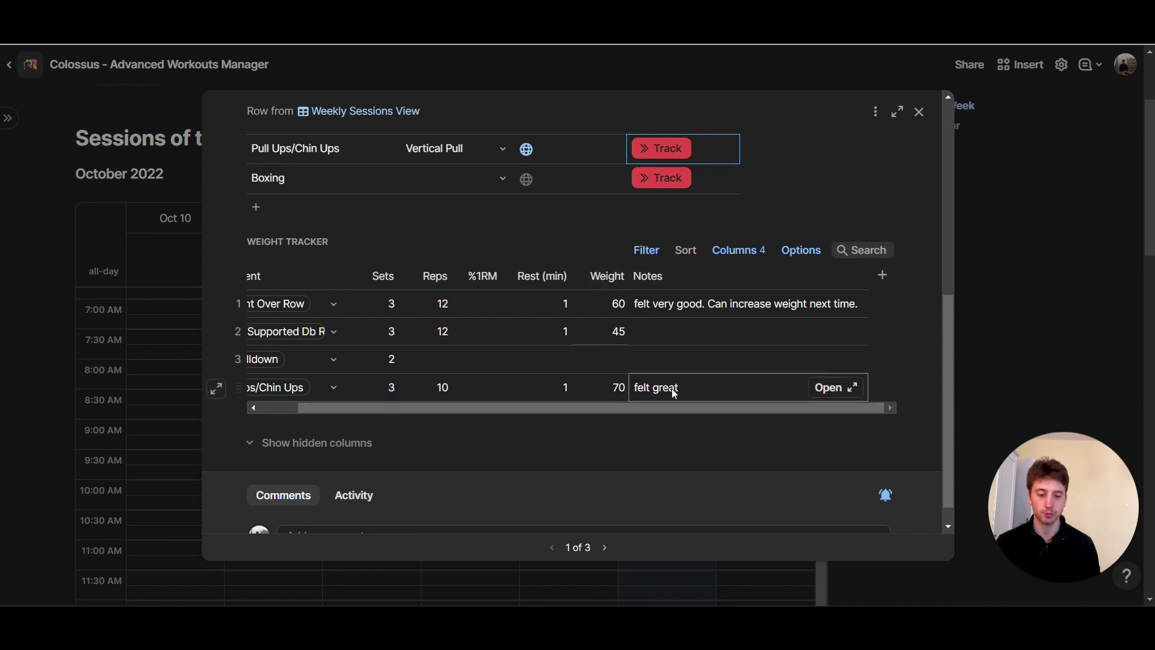
pyautogui.hscroll(-2, 674, 391)
# Review the Pull 1 movements list and the Bb Bent Over Row sets and reps in the Weight Tracker, and close the session.
pyautogui.scroll(3, 674, 379)
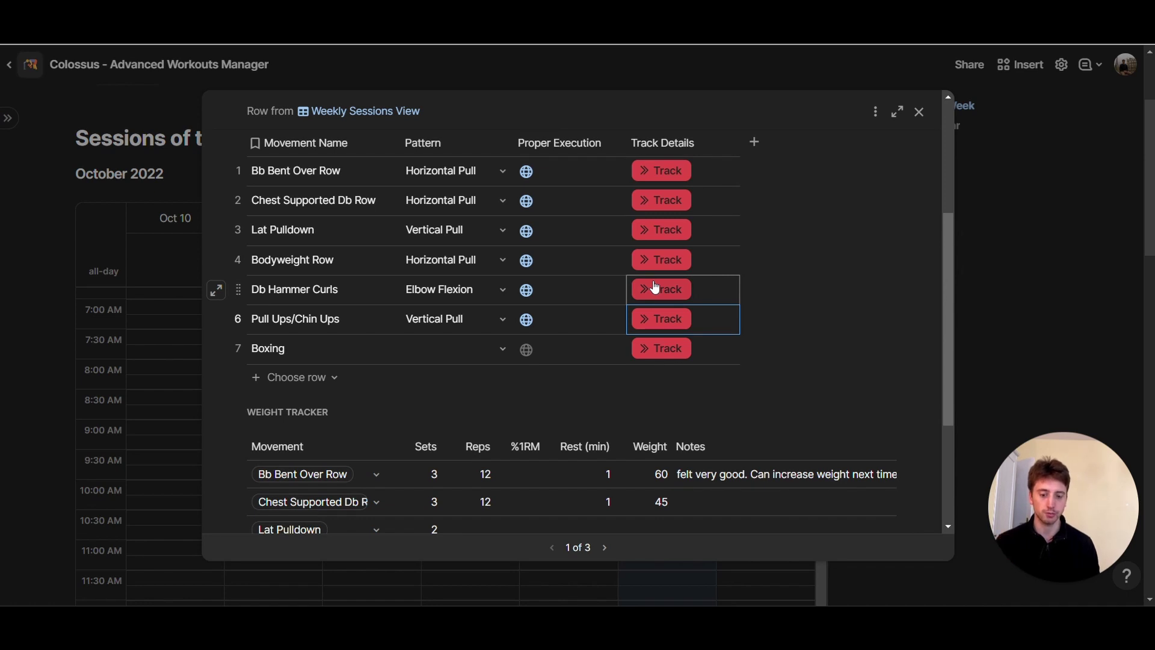
pyautogui.scroll(-2, 655, 287)
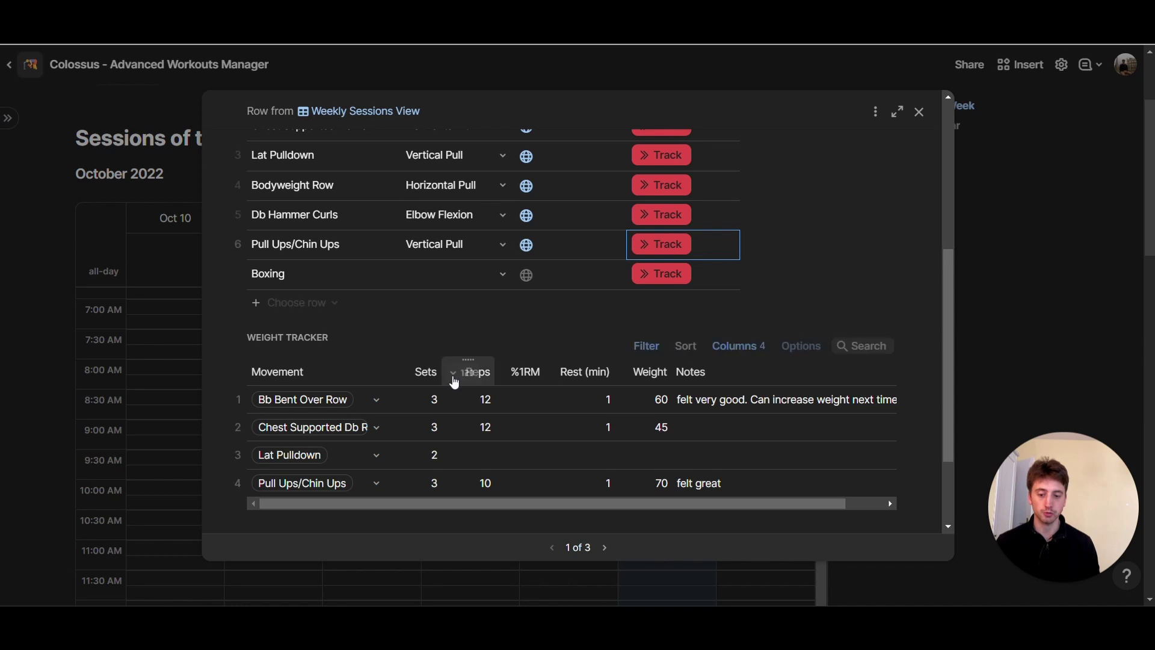
pyautogui.click(432, 399)
pyautogui.click(456, 408)
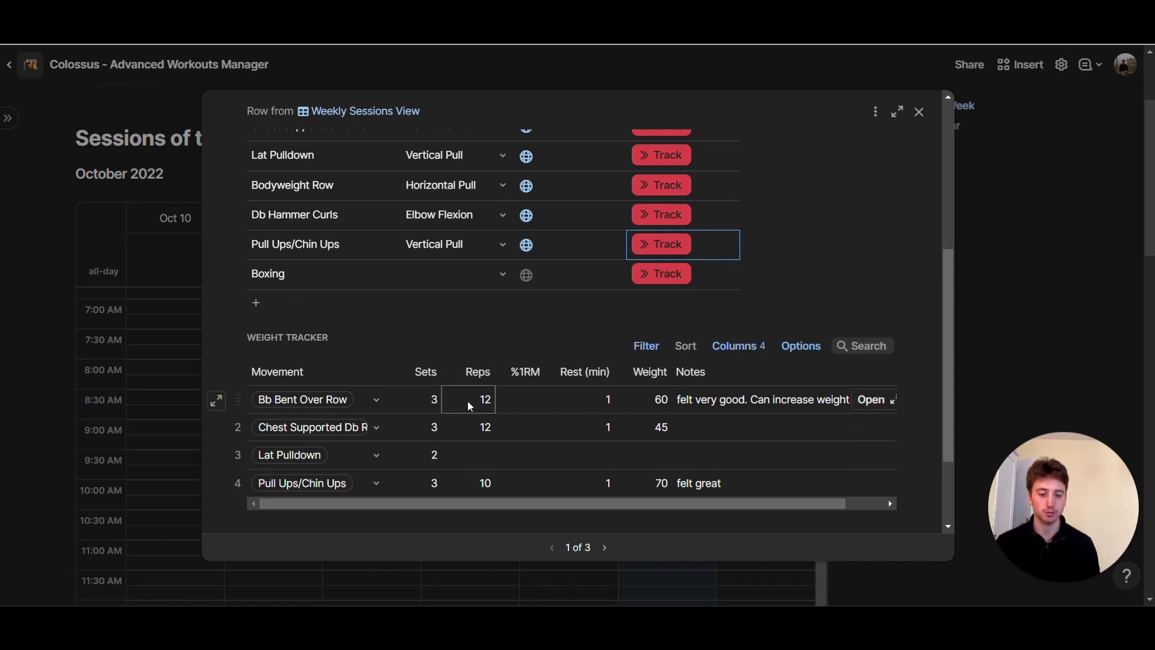
pyautogui.scroll(-1, 466, 399)
pyautogui.press('Escape')
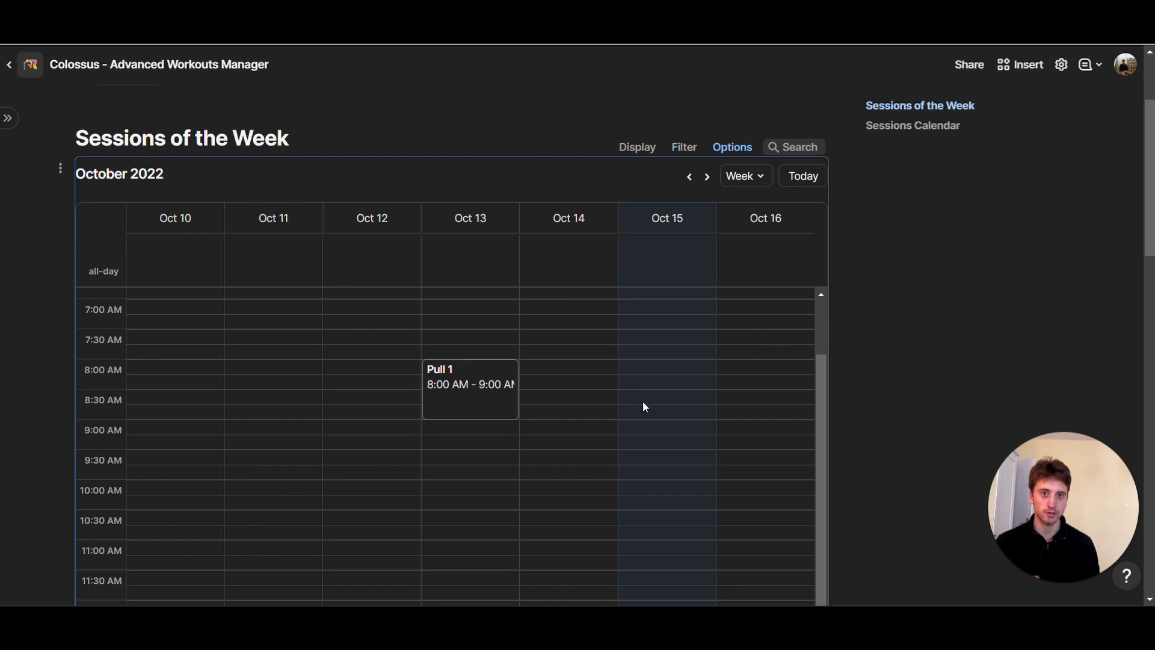
# Create a new session at 8:30 AM on October 15 in the weekly calendar and name it "Les Mills Body Combat".
pyautogui.scroll(-1, 676, 389)
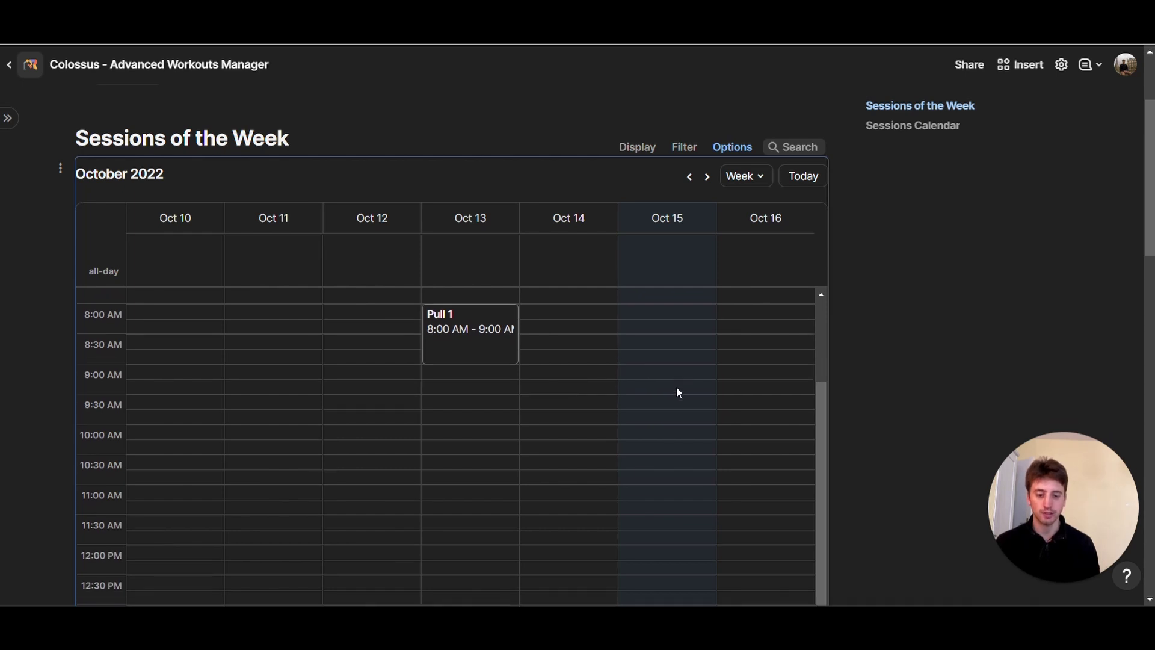
pyautogui.scroll(1, 673, 385)
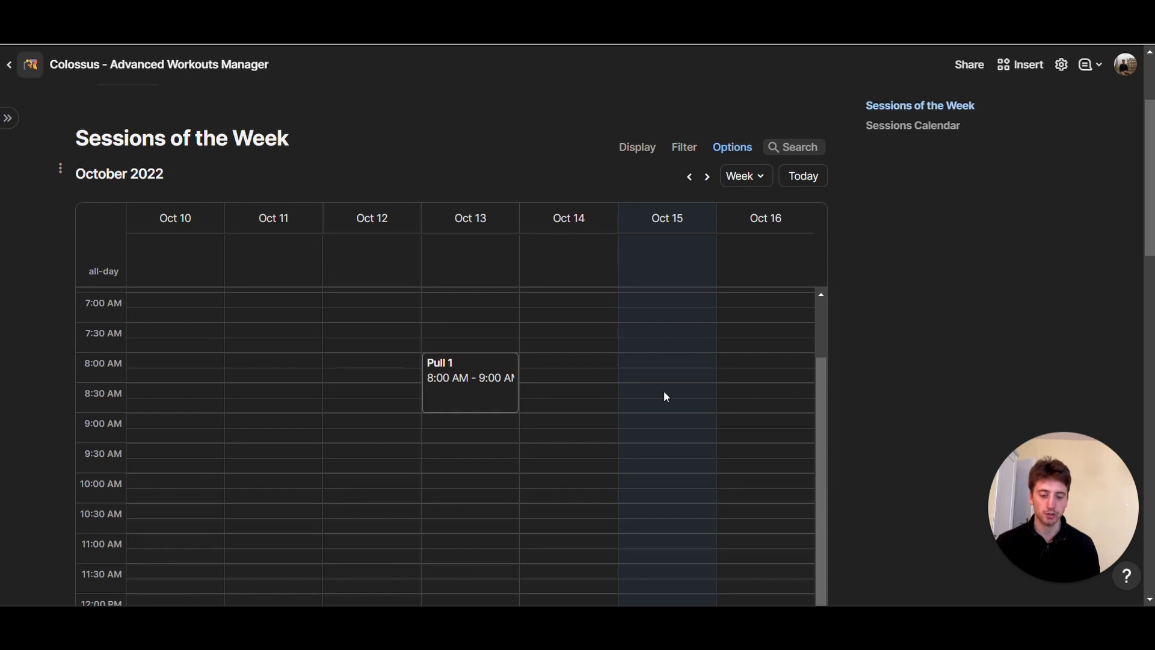
pyautogui.click(668, 391)
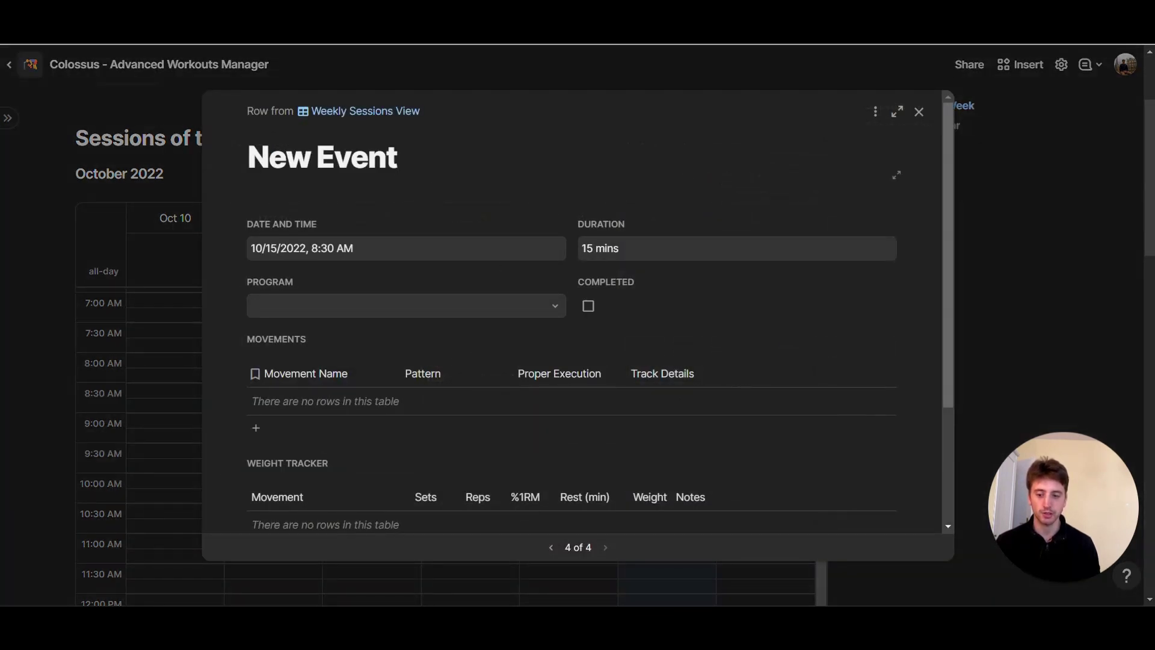
pyautogui.doubleClick(321, 157)
pyautogui.press('BackSpace')
pyautogui.press('BackSpace')
pyautogui.press('BackSpace')
pyautogui.press('BackSpace')
pyautogui.press('BackSpace')
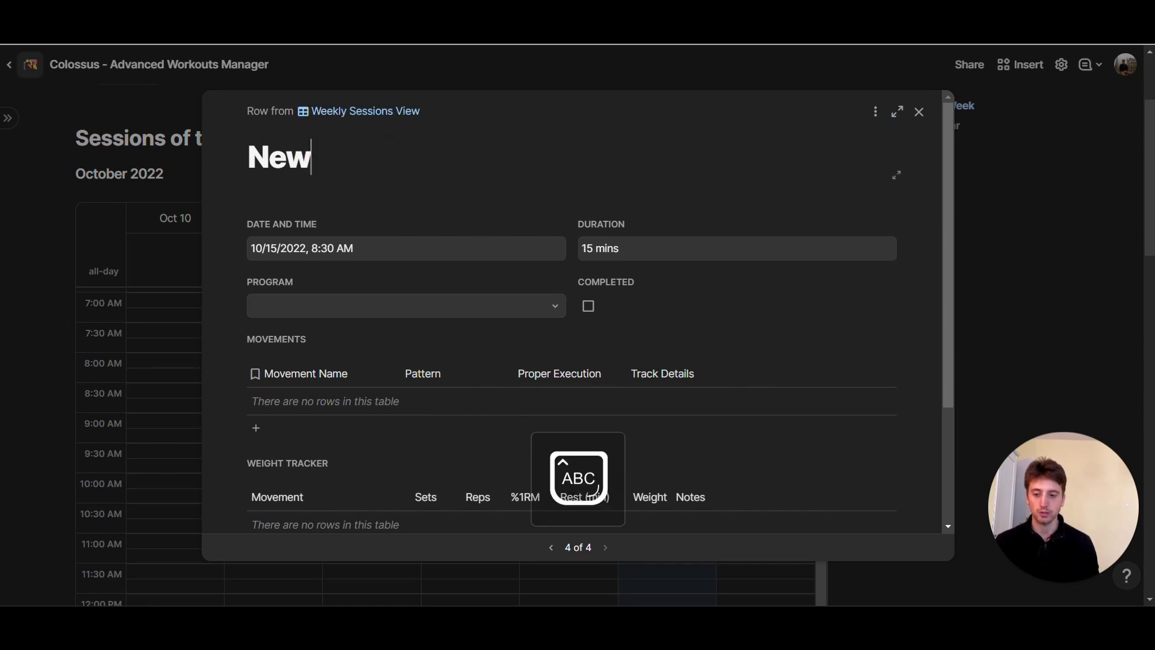
pyautogui.write('Les Mills Body Combat')
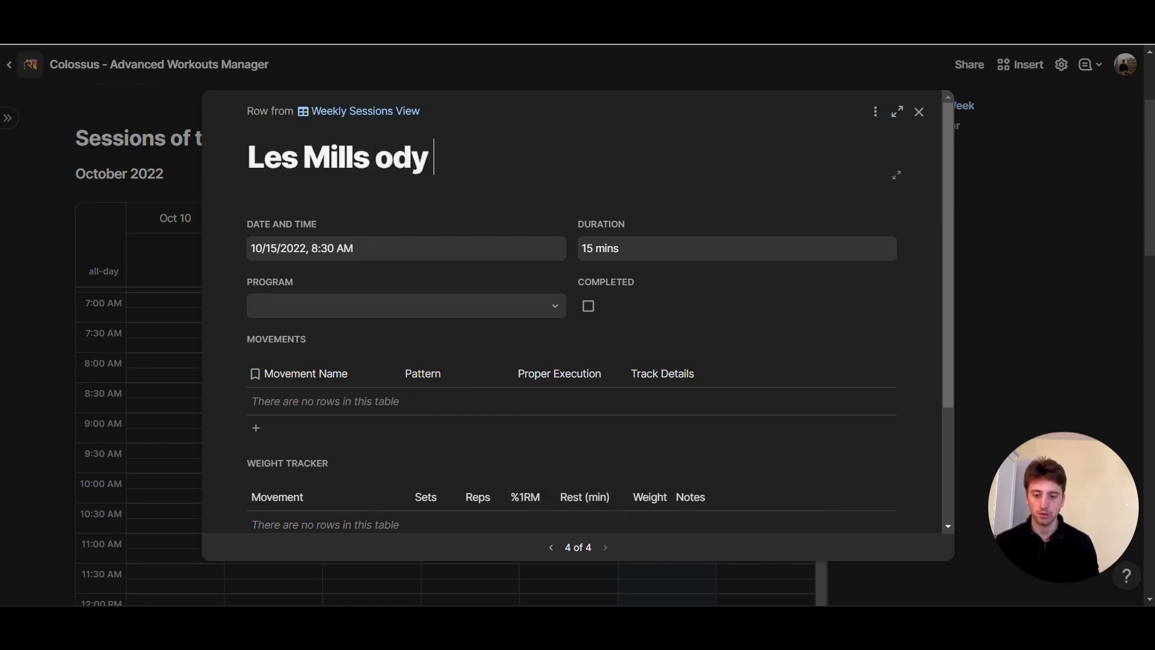
# Set the Les Mills Body Combat session's start time to 9:30 AM and its duration to 60 mins.
pyautogui.click(334, 249)
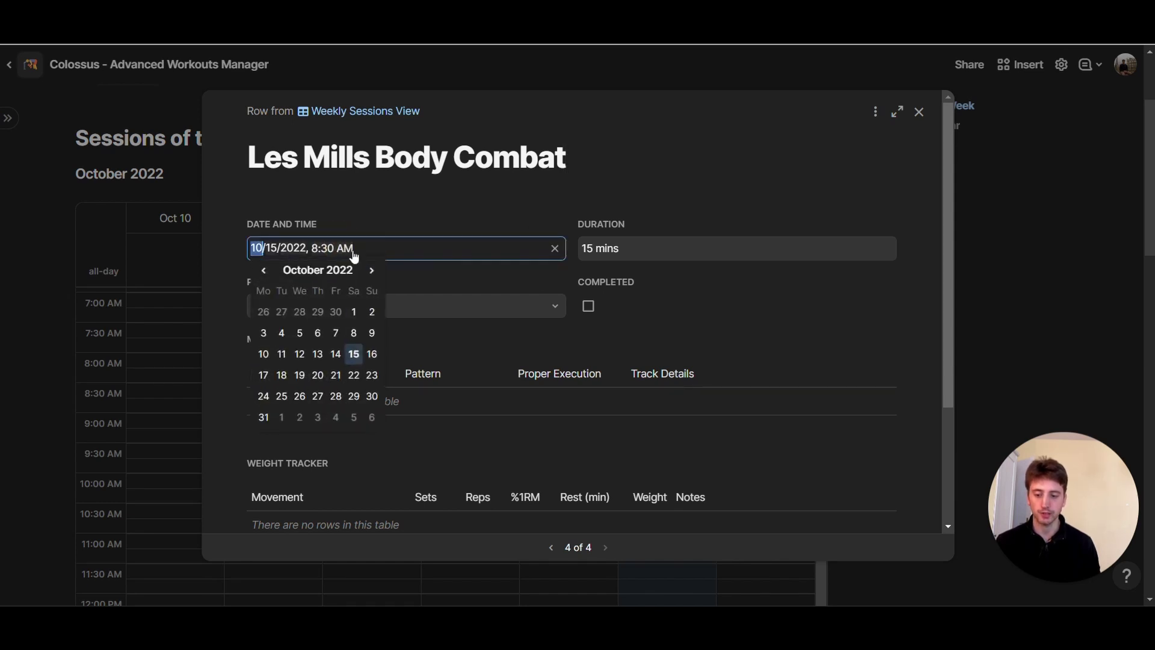
pyautogui.click(331, 248)
pyautogui.scroll(-1, 347, 384)
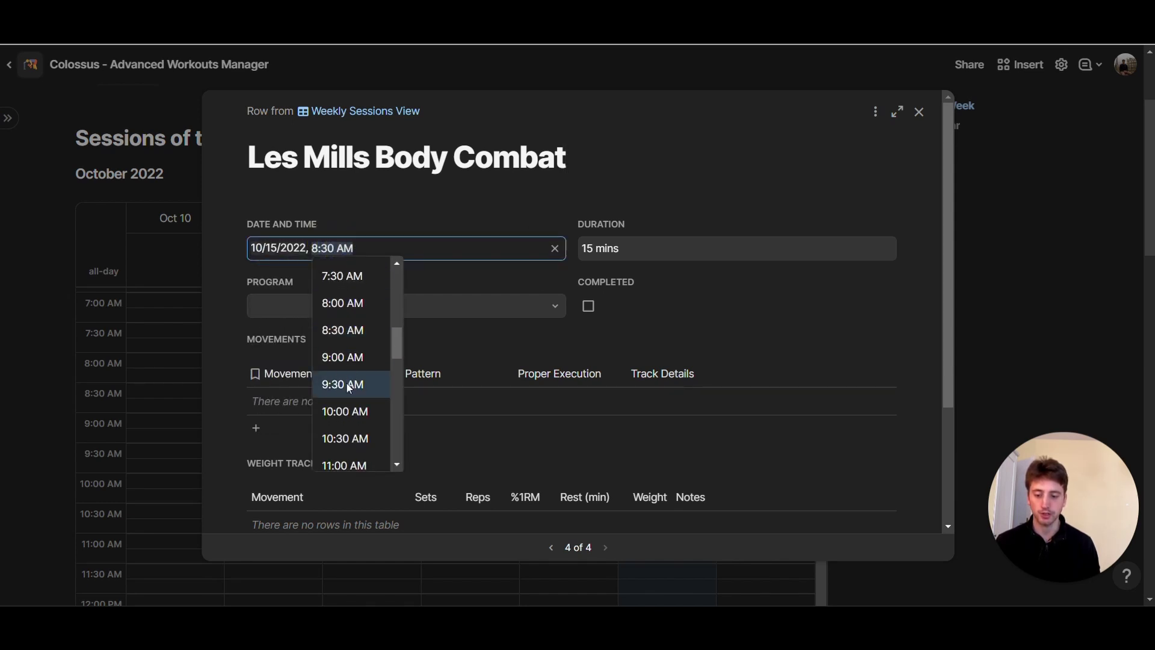
pyautogui.click(346, 383)
pyautogui.click(625, 247)
pyautogui.hotkey('ctrl', 'a')
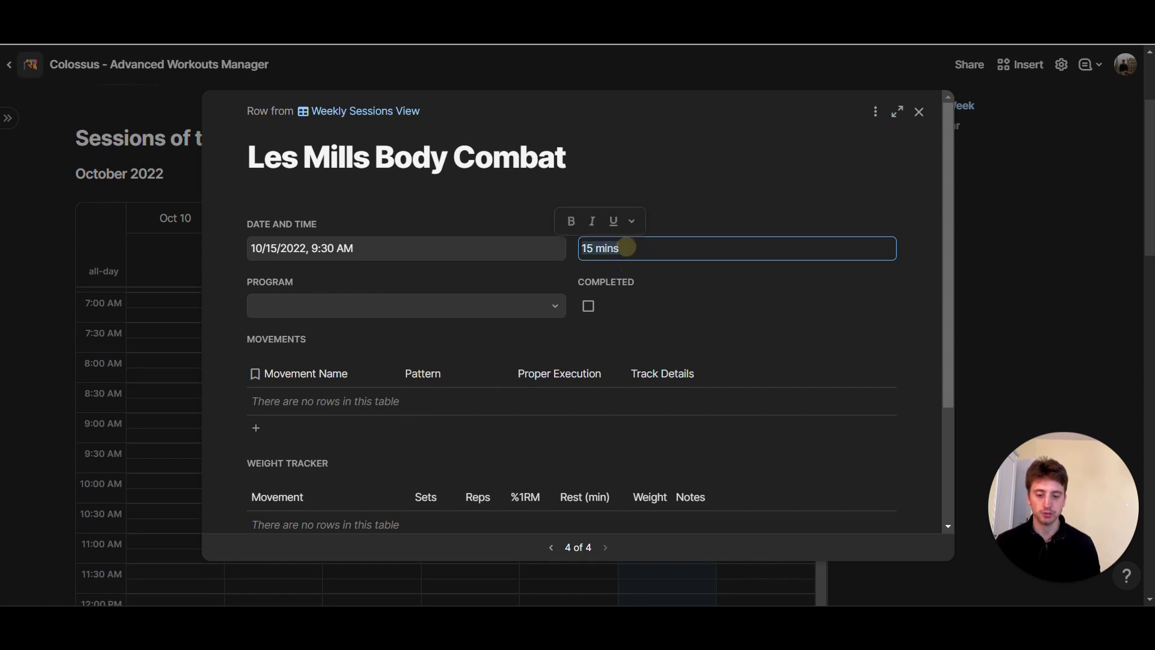
pyautogui.write('60')
pyautogui.press('Tab')
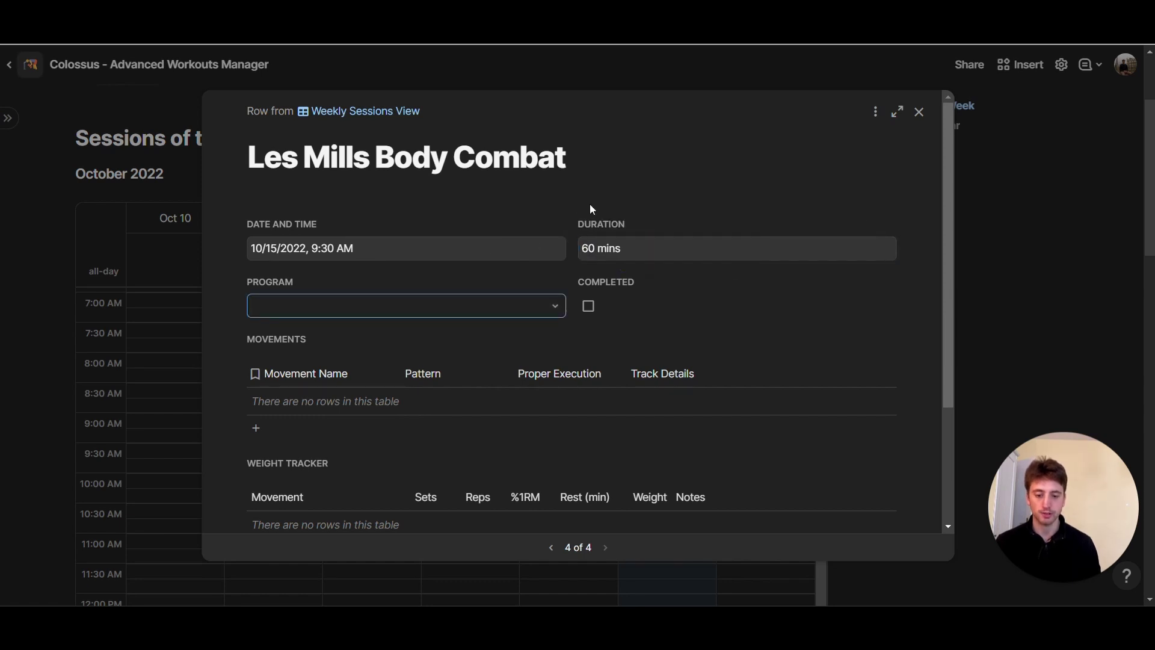
# Leave the Les Mills Body Combat session's program blank and mark the session as completed.
pyautogui.scroll(-1, 561, 201)
pyautogui.press('Return')
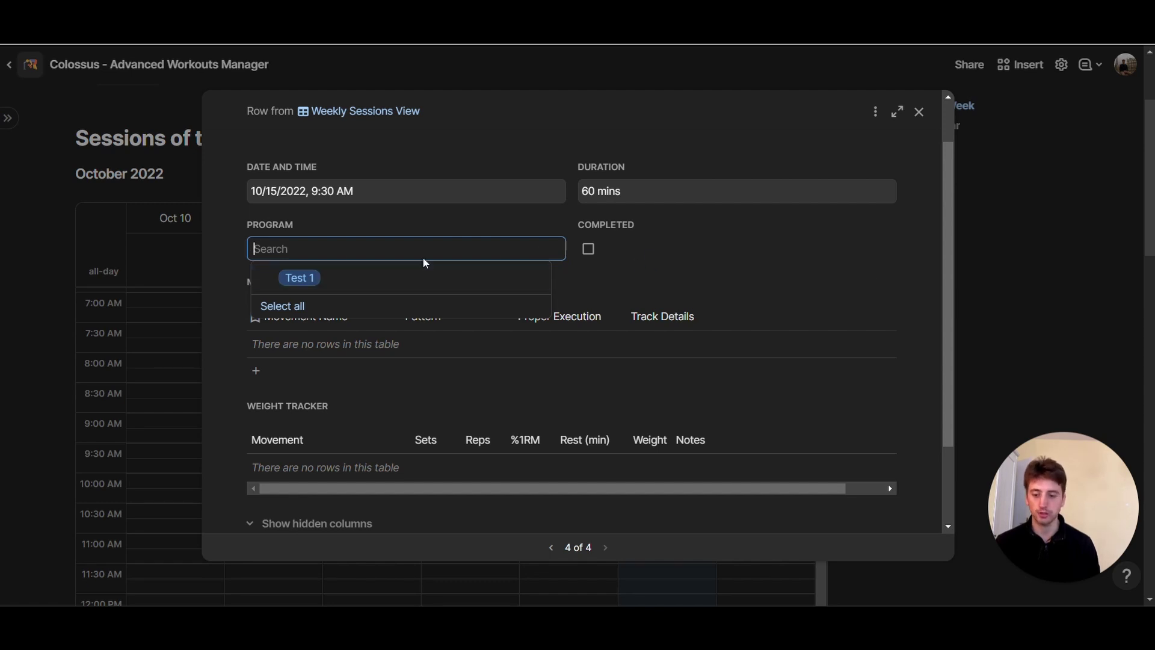
pyautogui.click(721, 272)
pyautogui.click(588, 250)
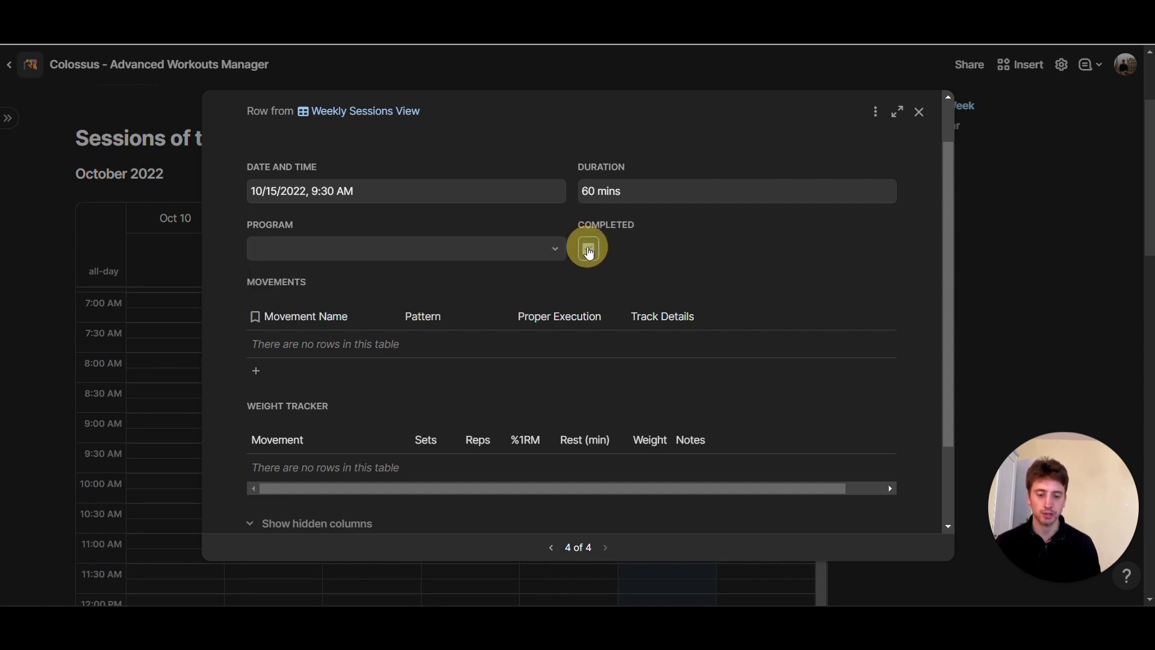
pyautogui.scroll(-1, 565, 310)
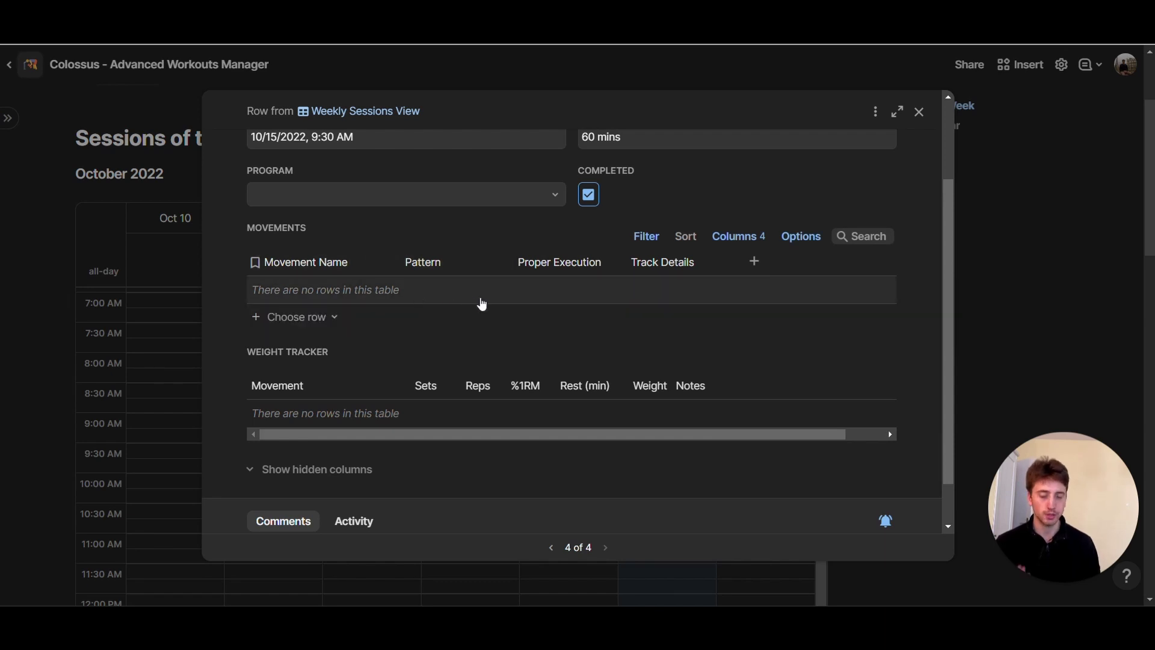
# View the movements available for the Les Mills Body Combat session without adding any, and return to the weekly calendar.
pyautogui.click(326, 317)
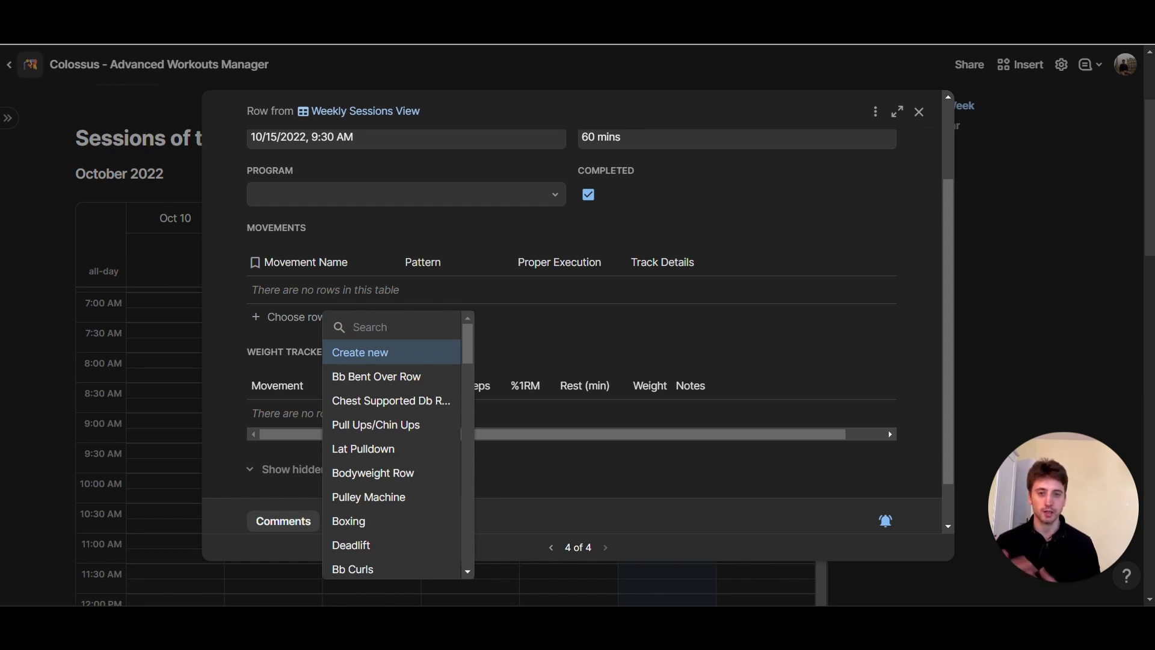
pyautogui.click(682, 207)
pyautogui.click(128, 361)
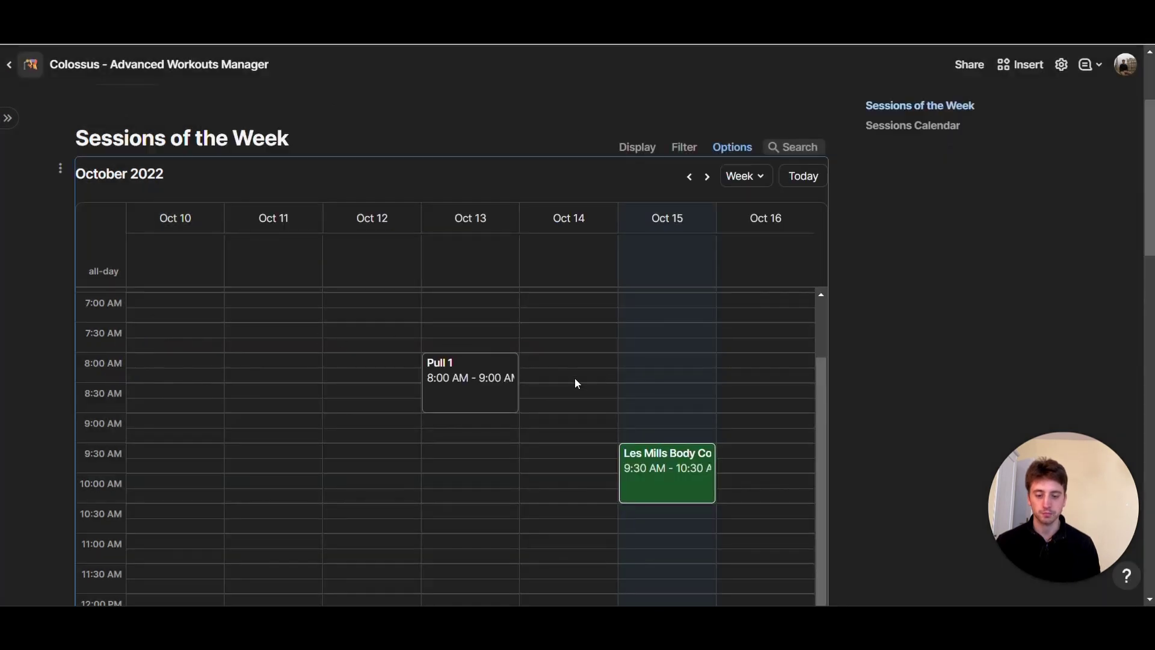
pyautogui.scroll(-2, 575, 445)
pyautogui.scroll(2, 583, 408)
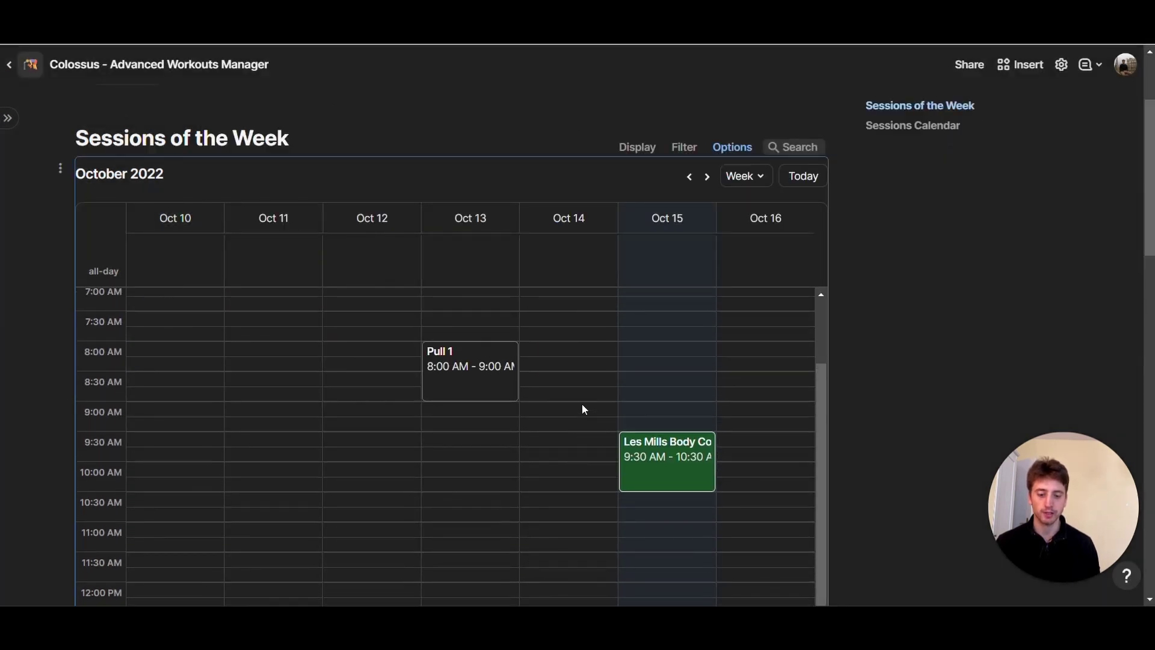
# Mark the Pull 1 session on October 13 as completed and return to the weekly calendar.
pyautogui.click(664, 463)
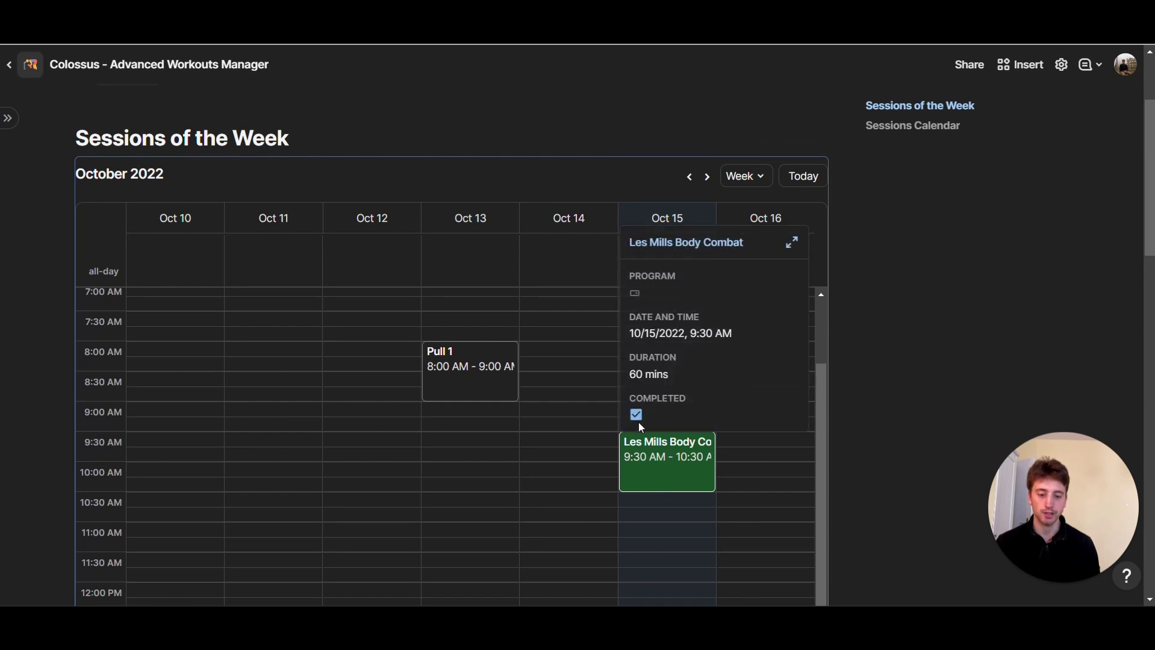
pyautogui.click(469, 376)
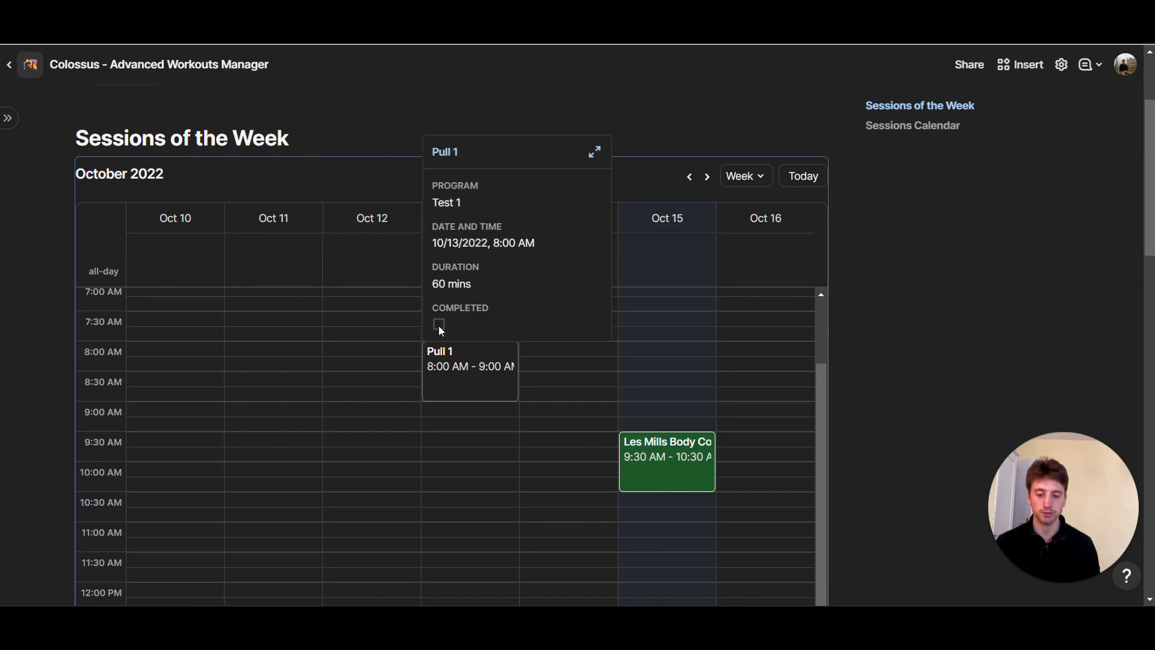
pyautogui.click(472, 363)
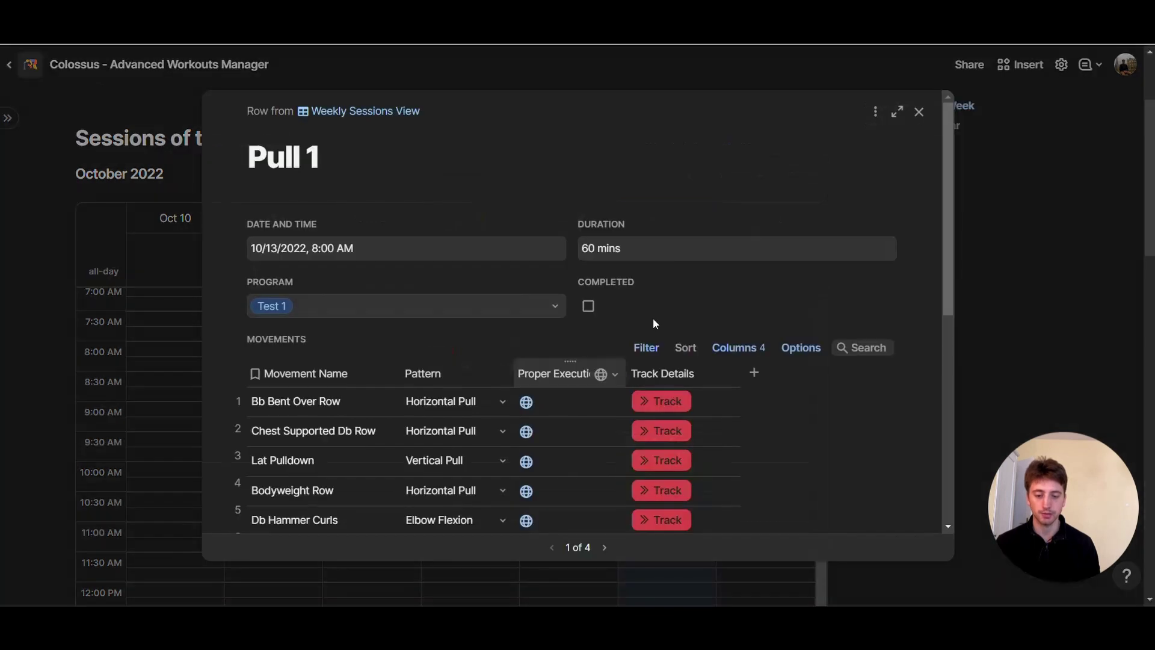
pyautogui.click(592, 306)
pyautogui.click(91, 423)
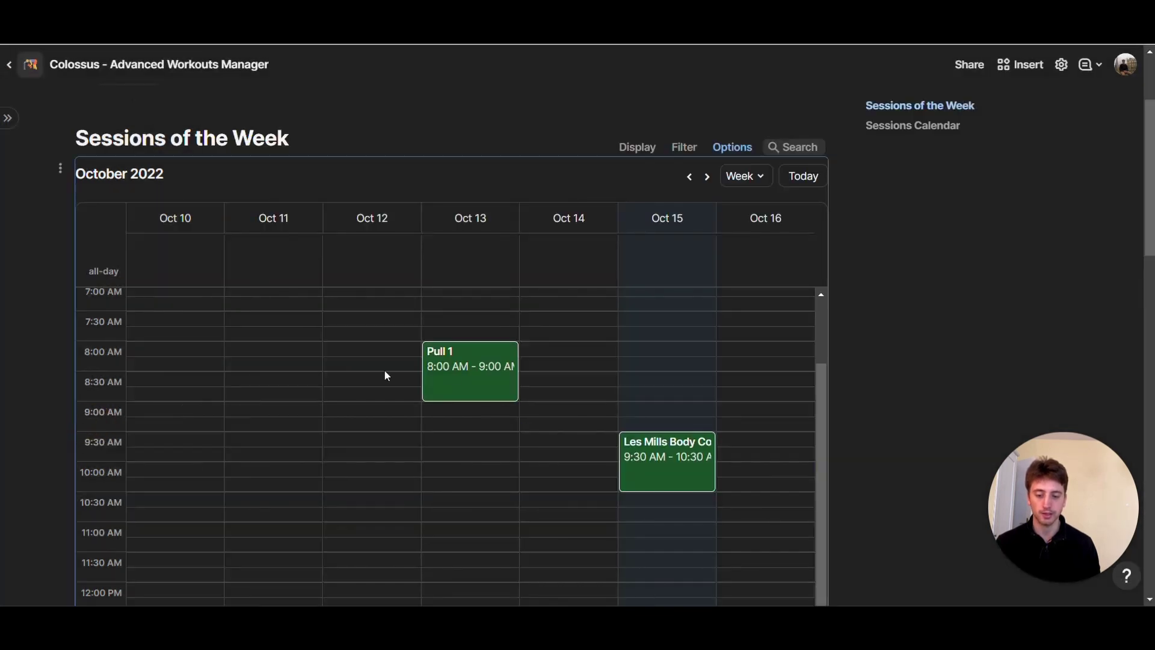
# Go to the Sessions Calendar and examine how the October 2022 sessions are laid out by month.
pyautogui.scroll(-1, 510, 446)
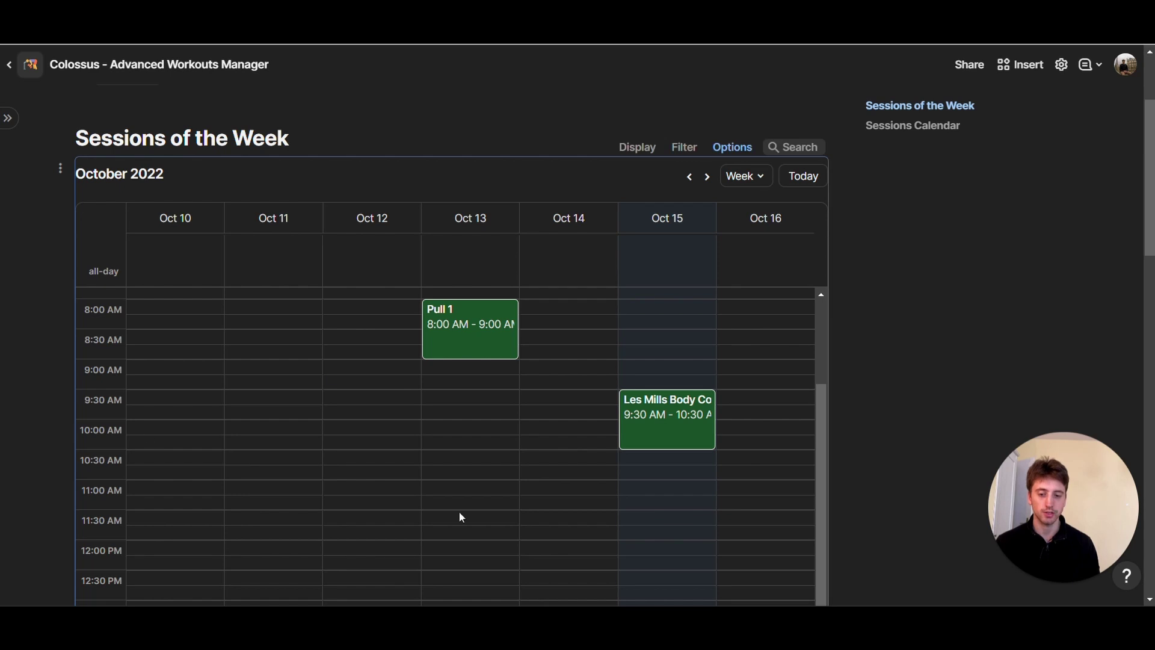
pyautogui.click(896, 125)
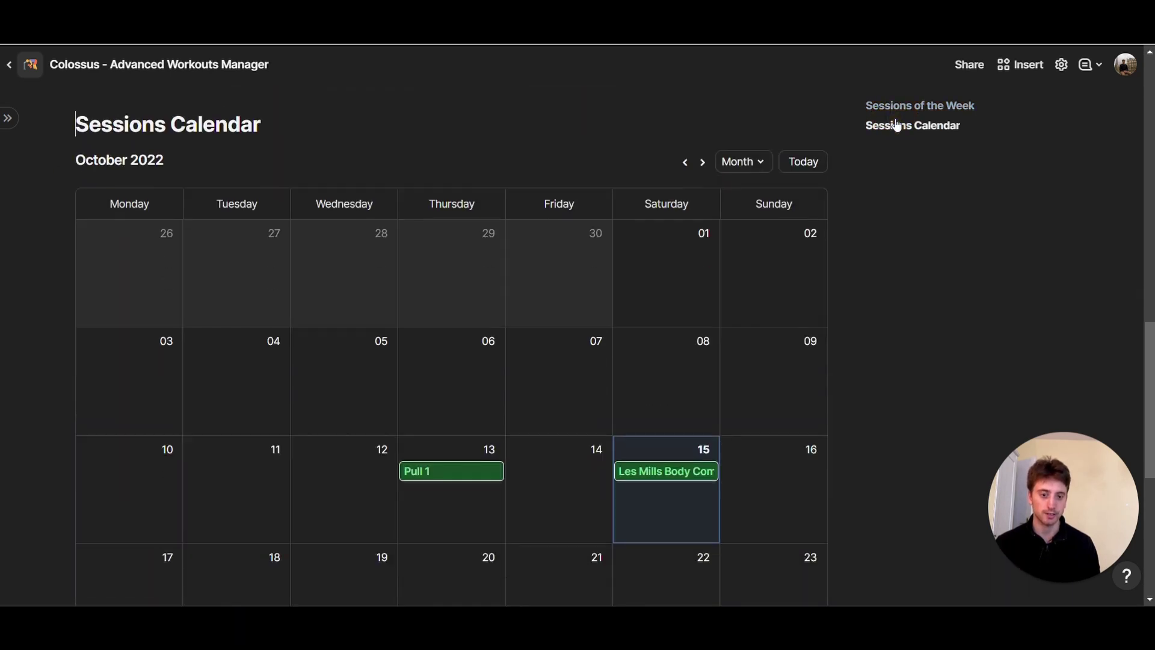
pyautogui.click(740, 158)
pyautogui.click(560, 120)
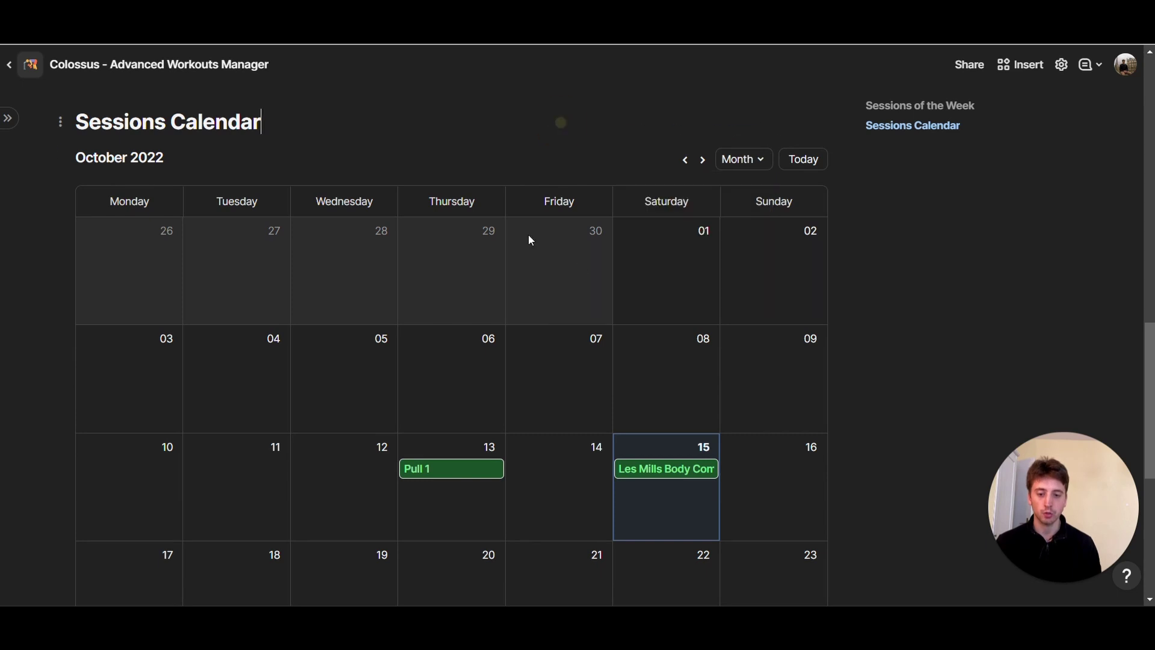
pyautogui.scroll(-3, 451, 343)
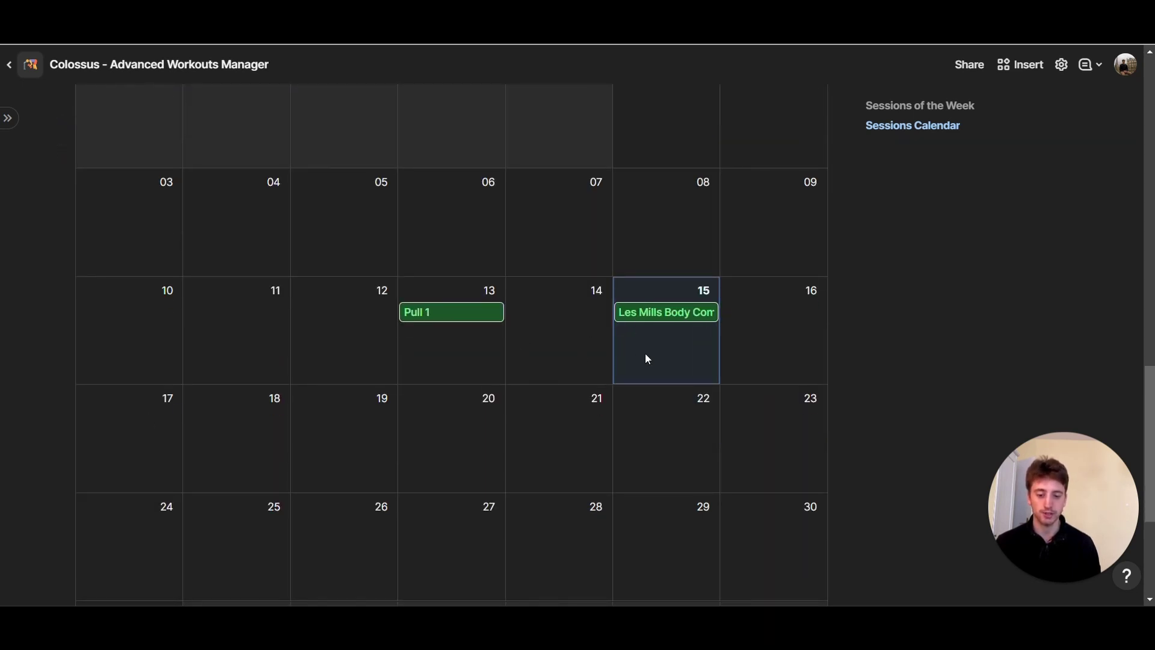
pyautogui.scroll(-1, 538, 360)
pyautogui.scroll(-3, 498, 337)
pyautogui.scroll(6, 499, 336)
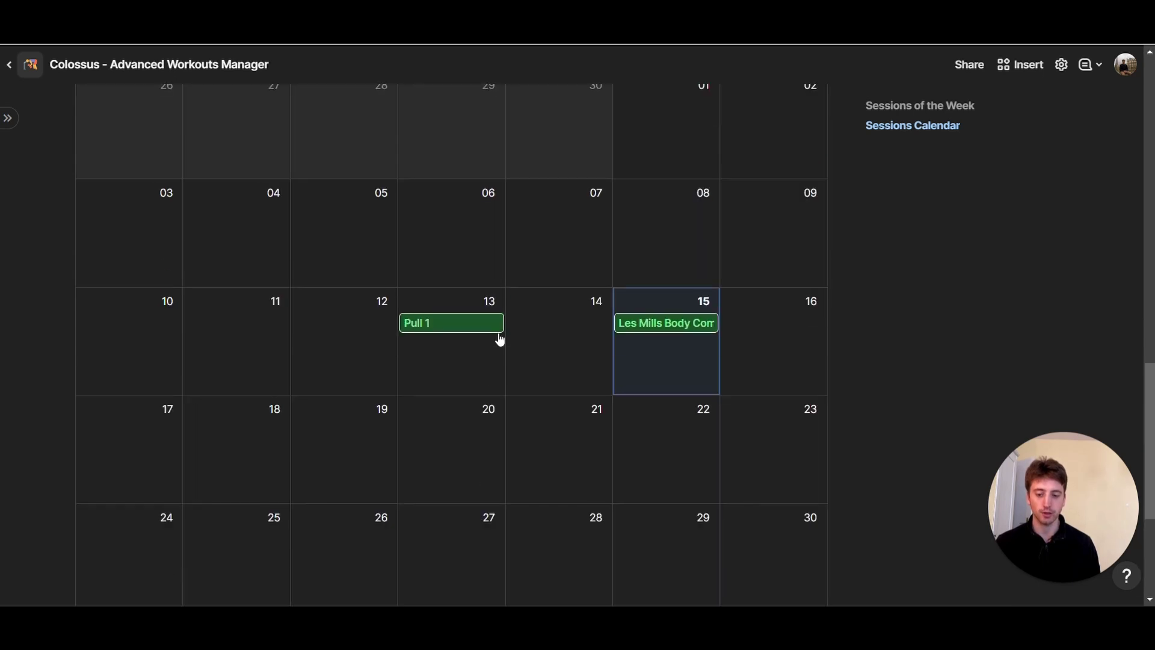
pyautogui.scroll(-2, 498, 337)
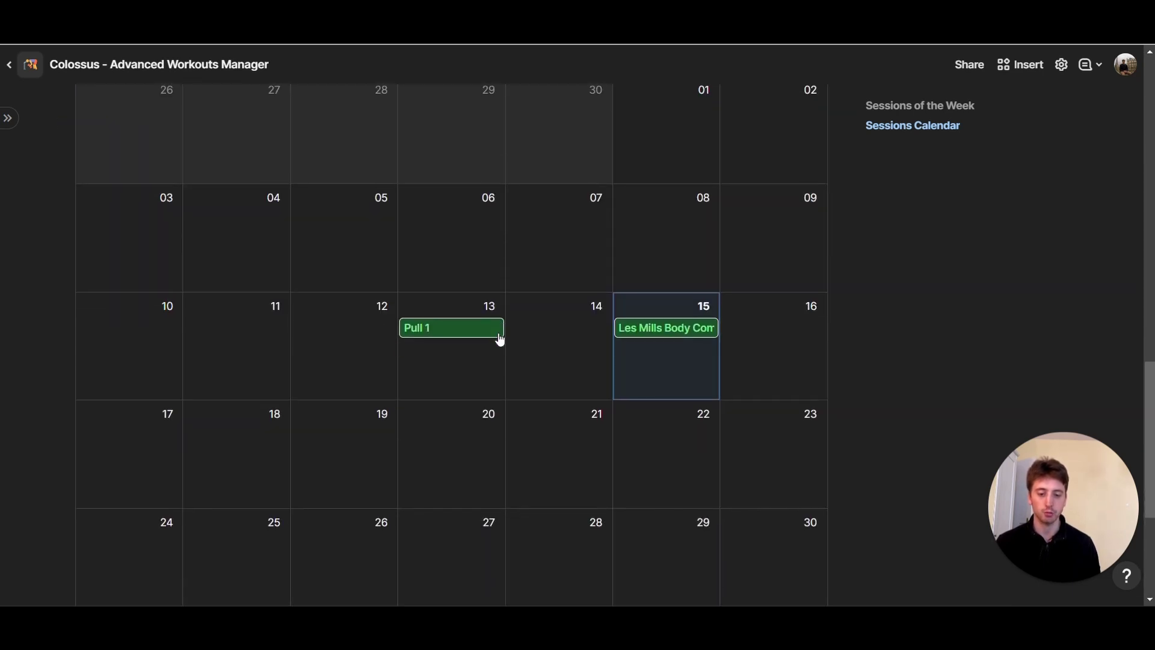
pyautogui.click(500, 339)
pyautogui.click(567, 310)
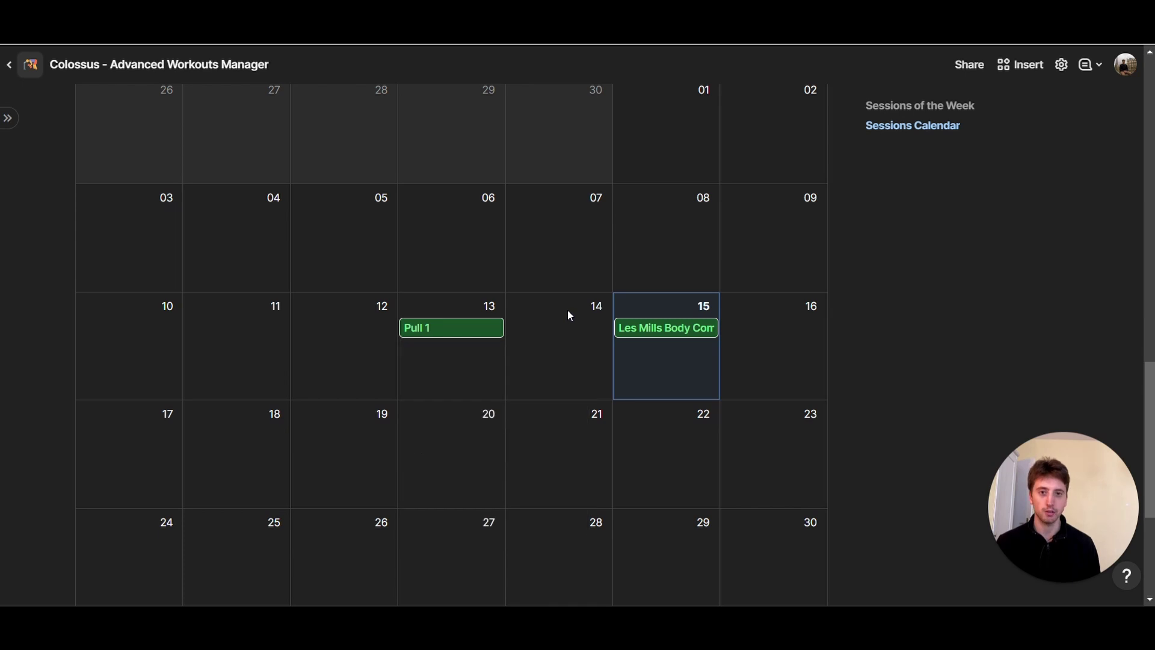
# Return to the top of the Workouts Hub and show the document's list of pages.
pyautogui.scroll(12, 569, 314)
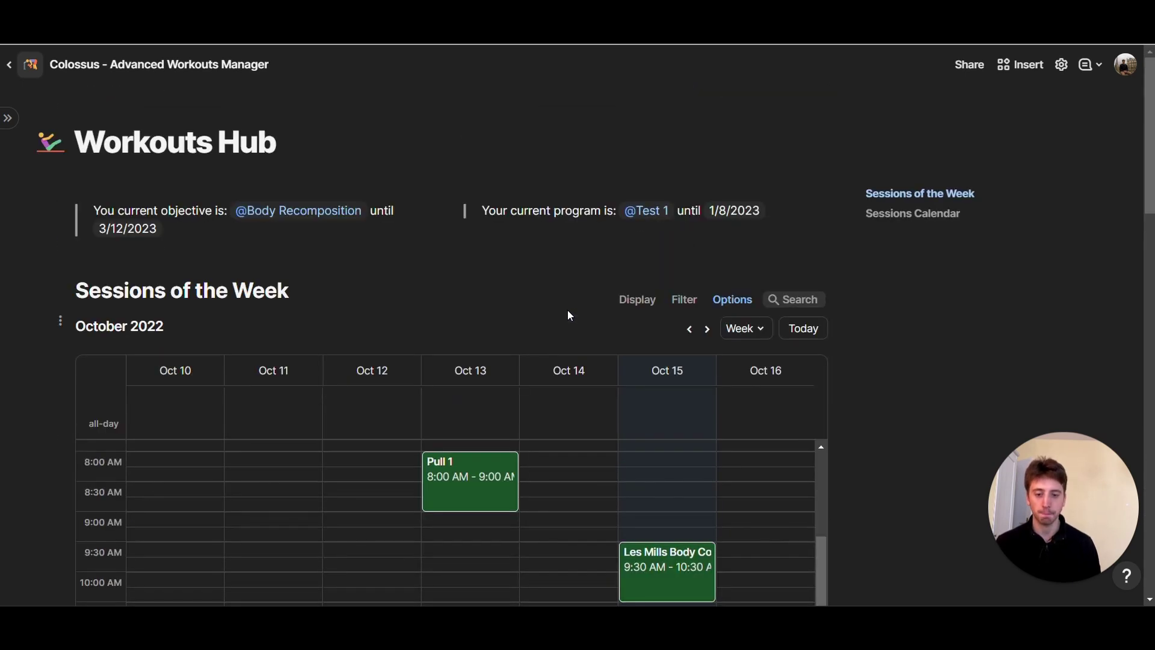
pyautogui.click(7, 118)
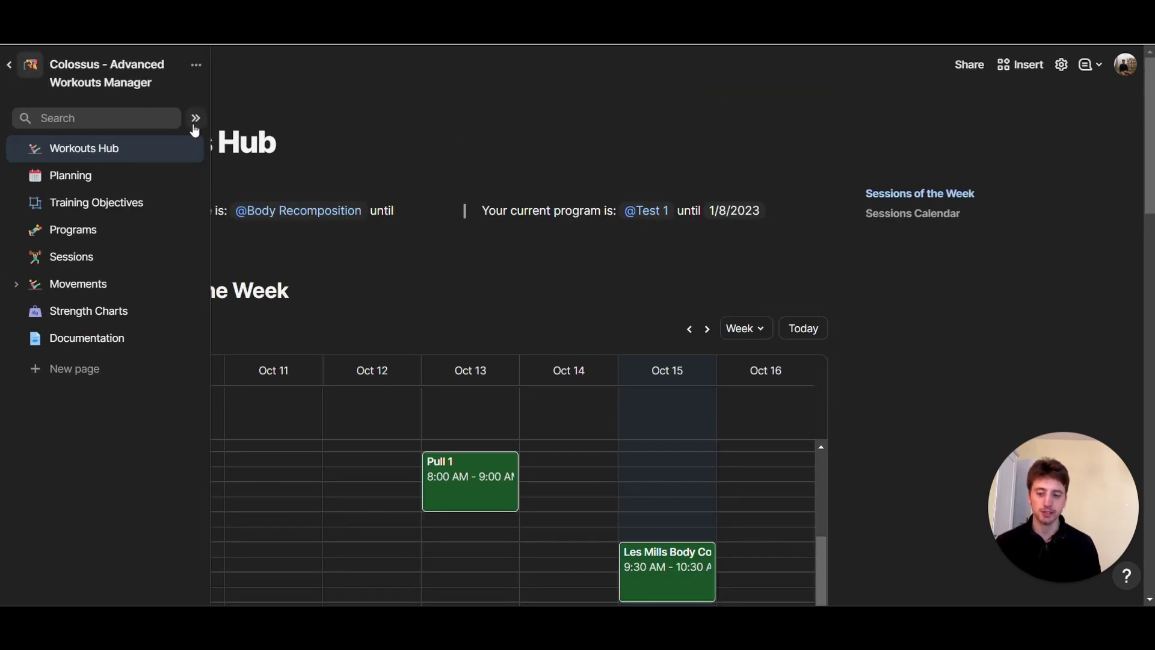
# Go to the Sessions page, collapse the page list and examine the October 2022 sessions calendar.
pyautogui.click(85, 269)
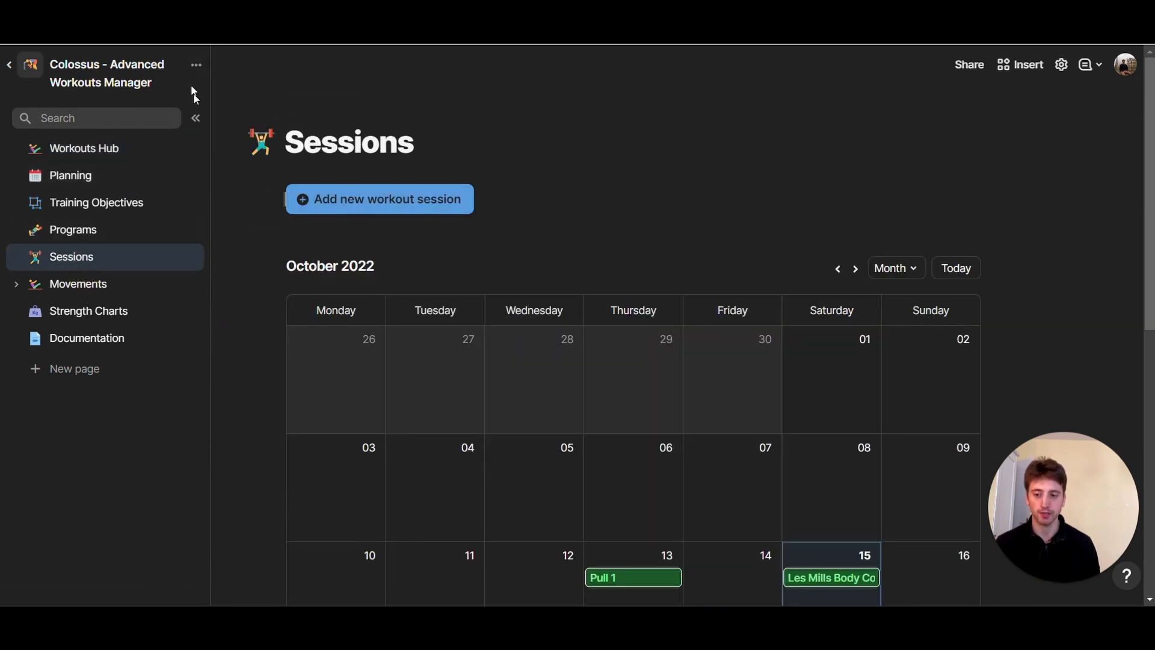
pyautogui.click(194, 124)
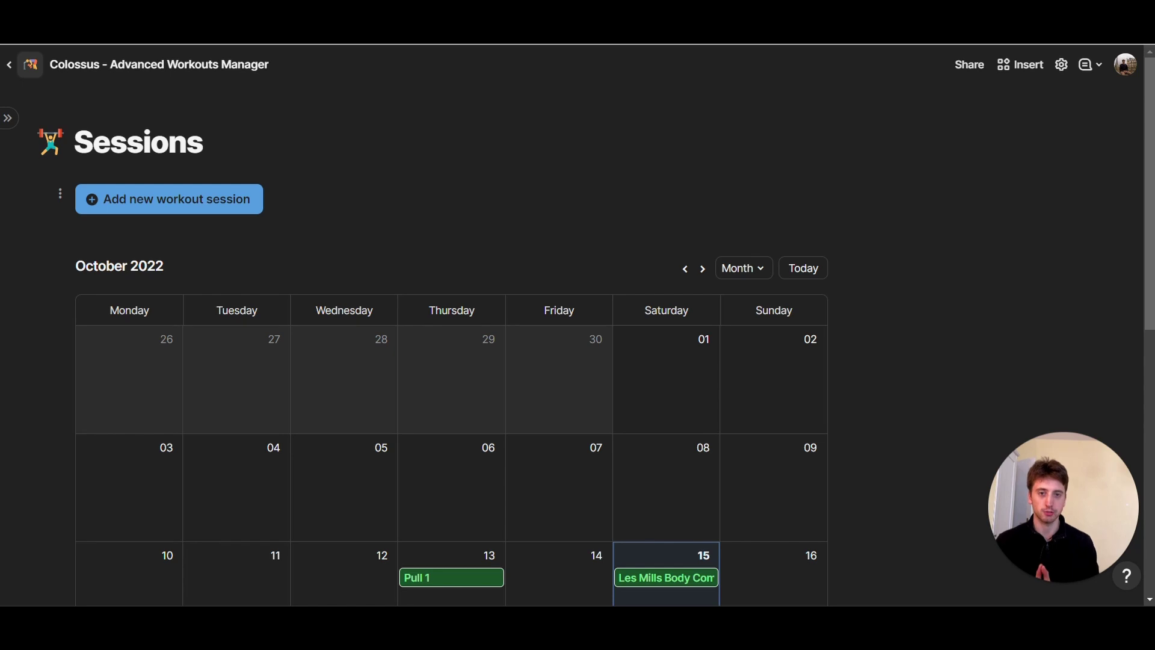
pyautogui.scroll(-1, 538, 343)
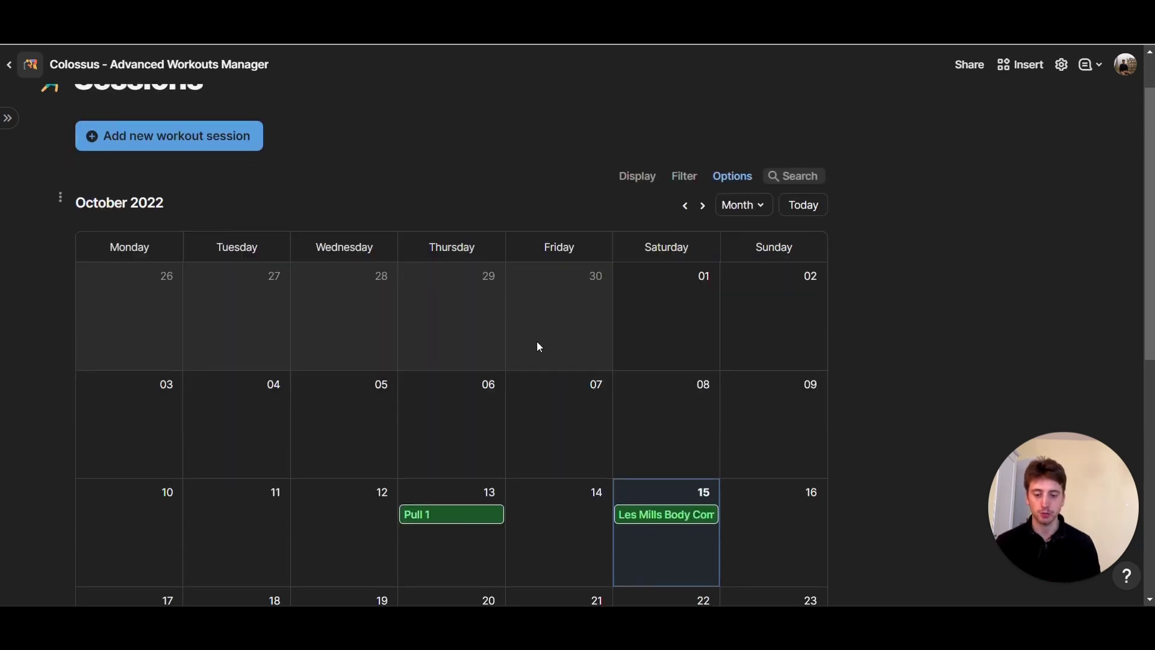
pyautogui.scroll(-4, 538, 343)
pyautogui.scroll(5, 536, 338)
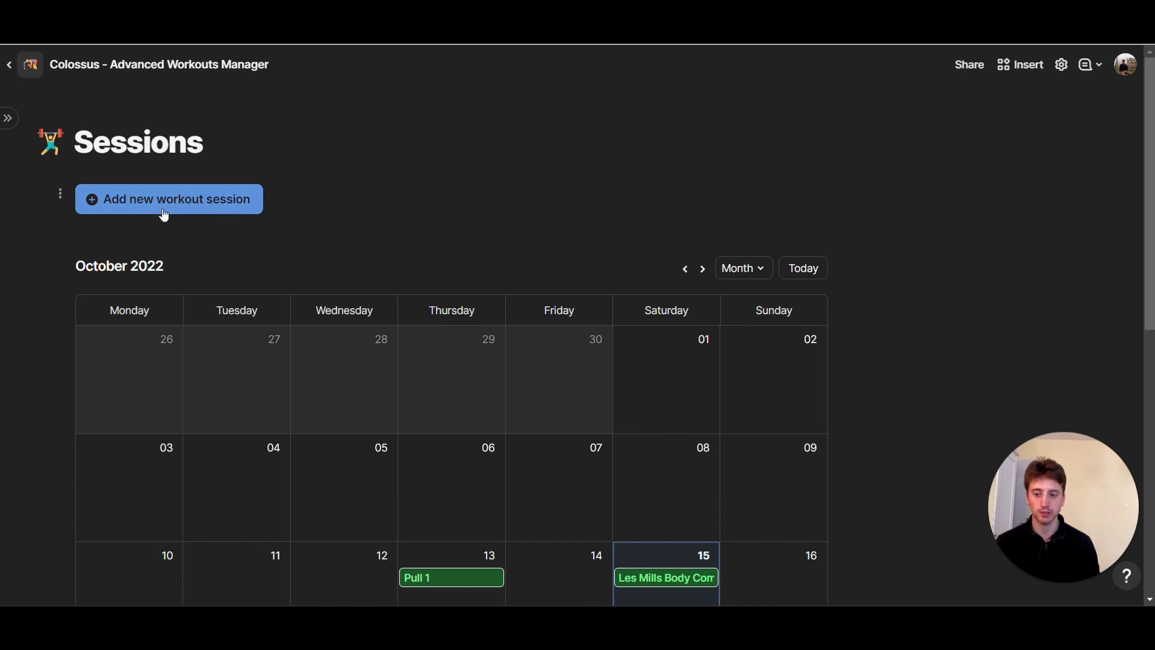
# Add a blank workout session from the Sessions page, review its fields and leave its form.
pyautogui.click(184, 198)
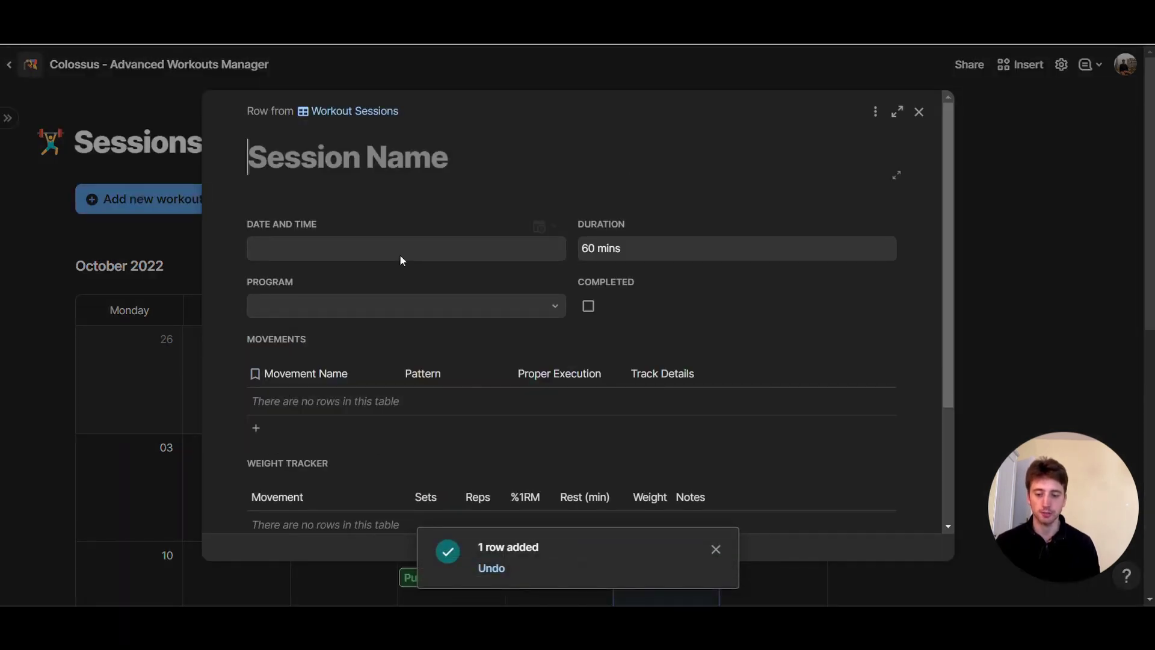
pyautogui.moveTo(549, 291)
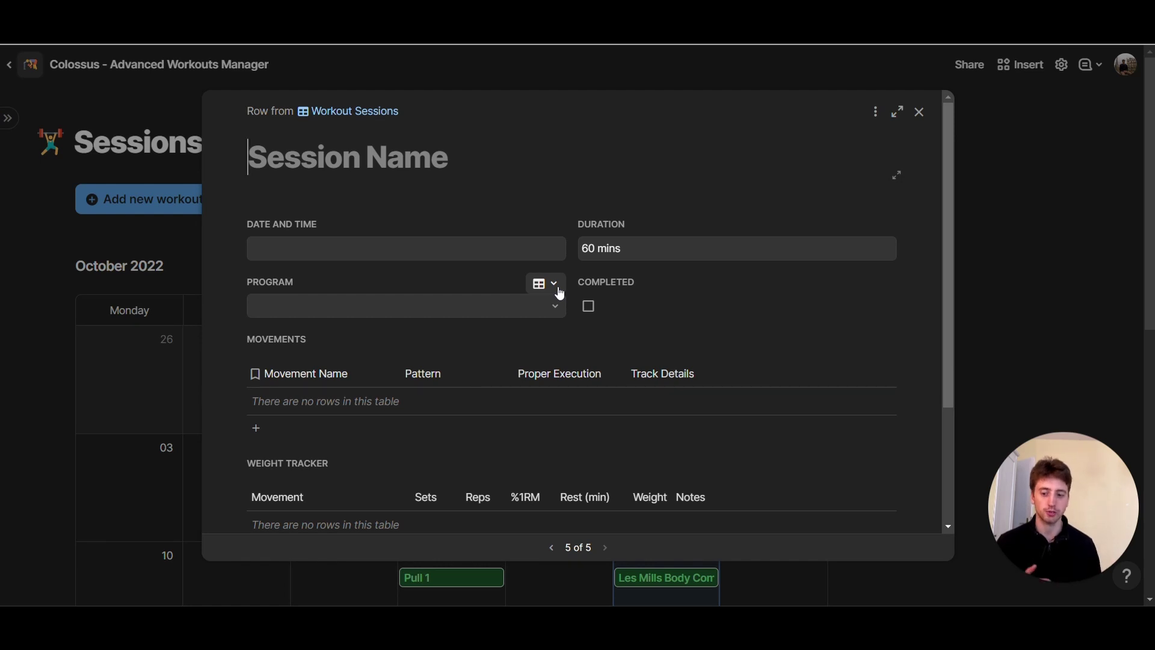
pyautogui.click(878, 120)
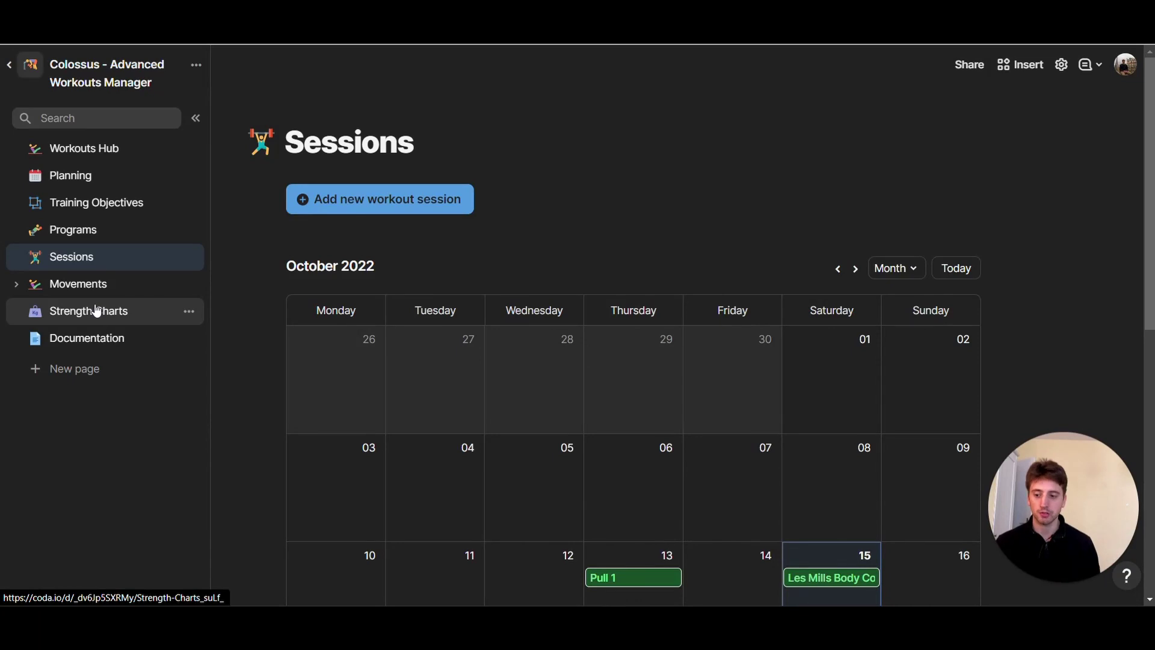
# Go to the Planning page and expand the section for defining the next fitness objective to show its form.
pyautogui.click(108, 182)
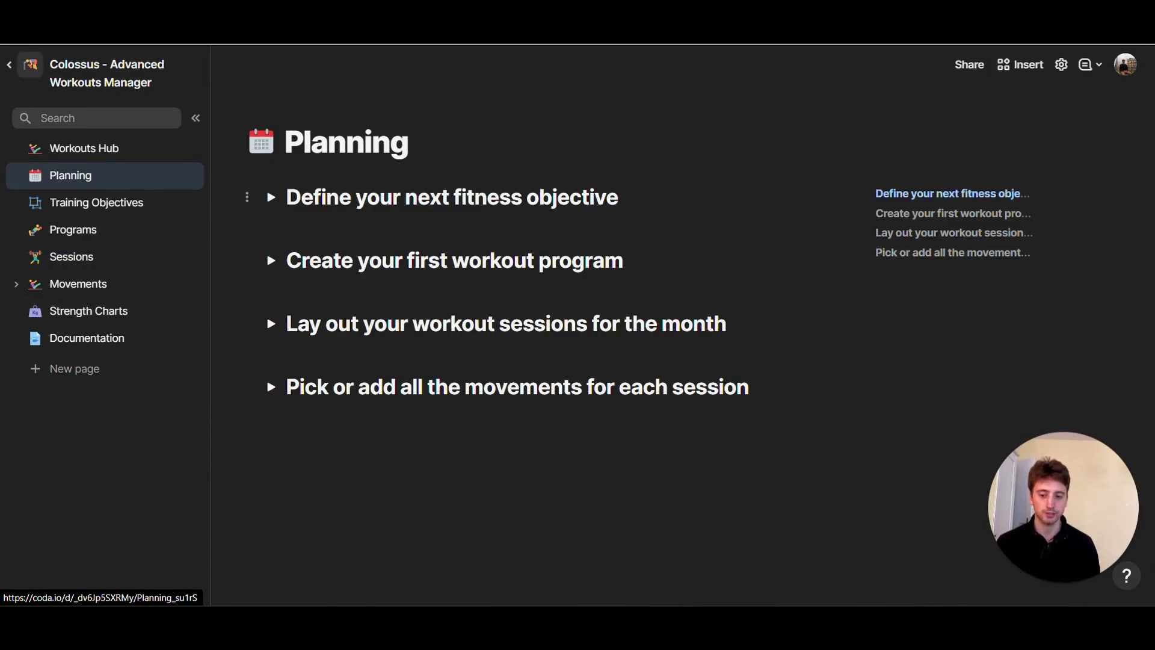
pyautogui.click(272, 198)
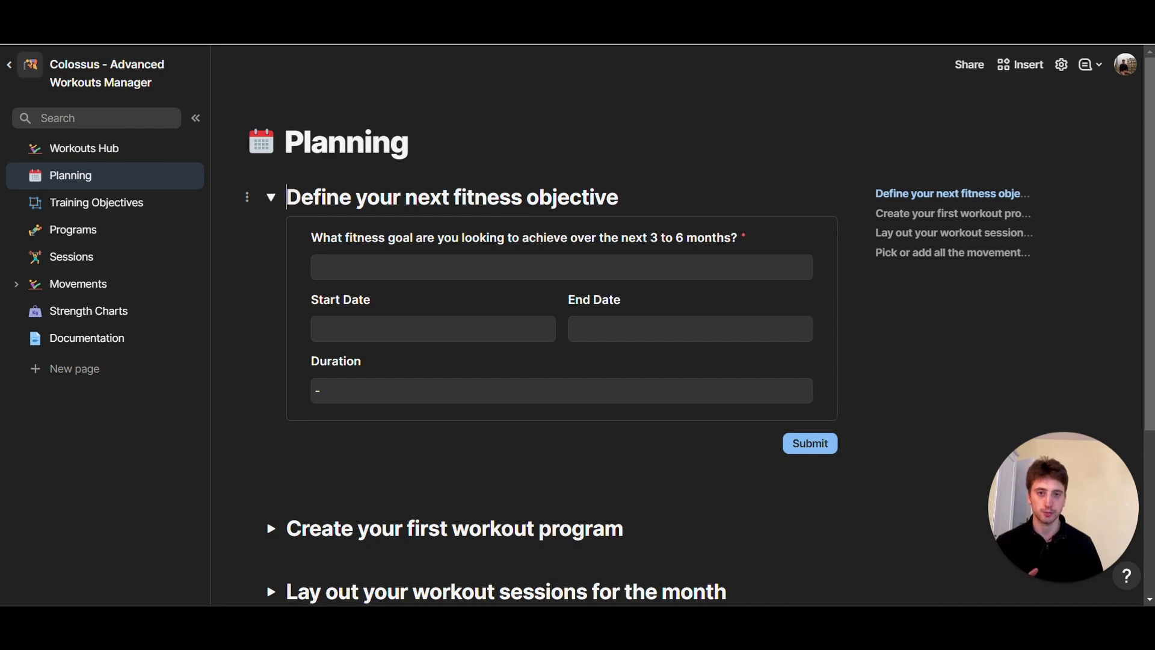
pyautogui.click(406, 267)
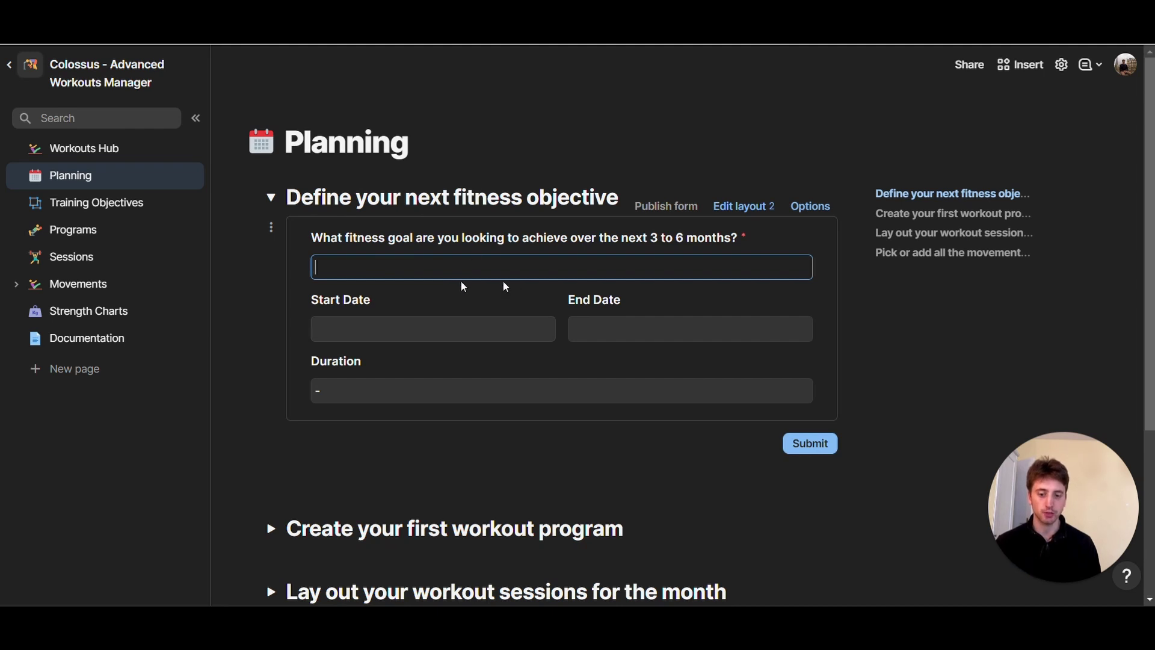
pyautogui.scroll(-1, 431, 295)
# Fill the objective form's start and end dates with 10/15/2022 and check the duration field.
pyautogui.click(432, 271)
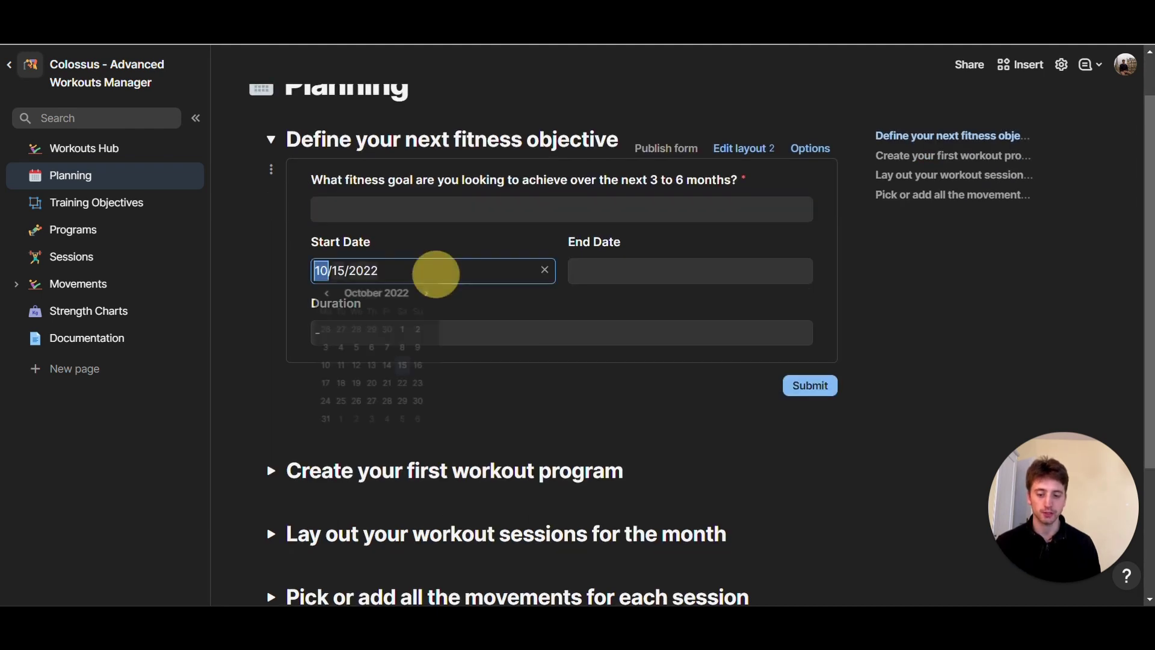
pyautogui.click(642, 284)
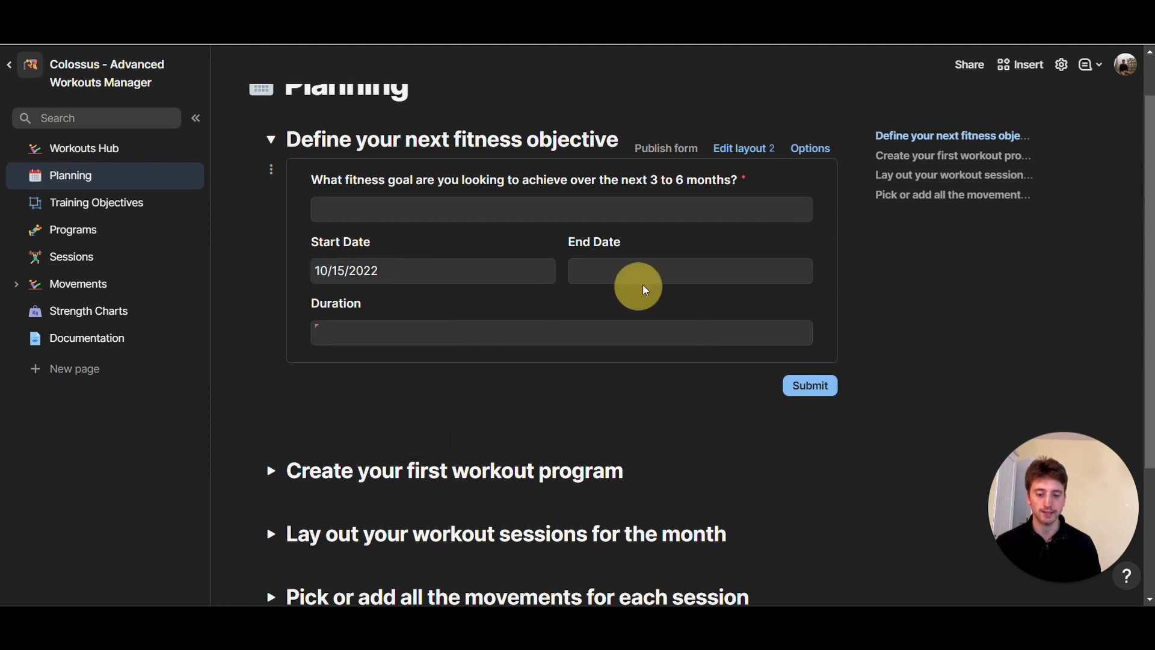
pyautogui.click(529, 330)
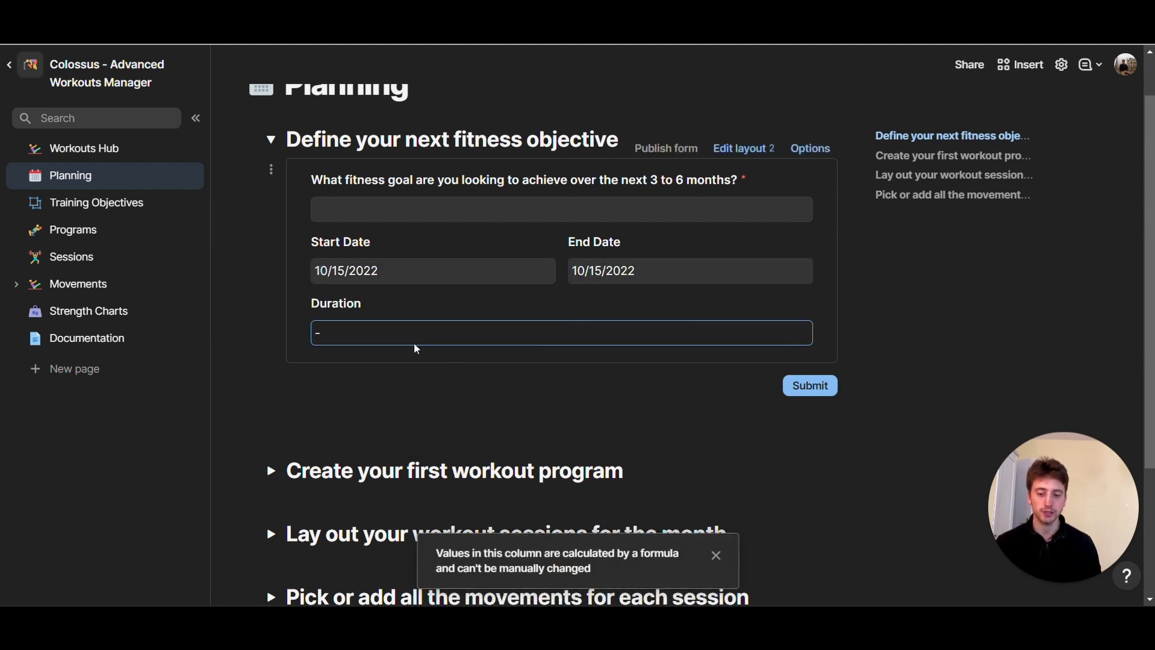
# Set the fitness objective's start date to 10/10/2022 and its end date to 12/4/2022.
pyautogui.click(390, 273)
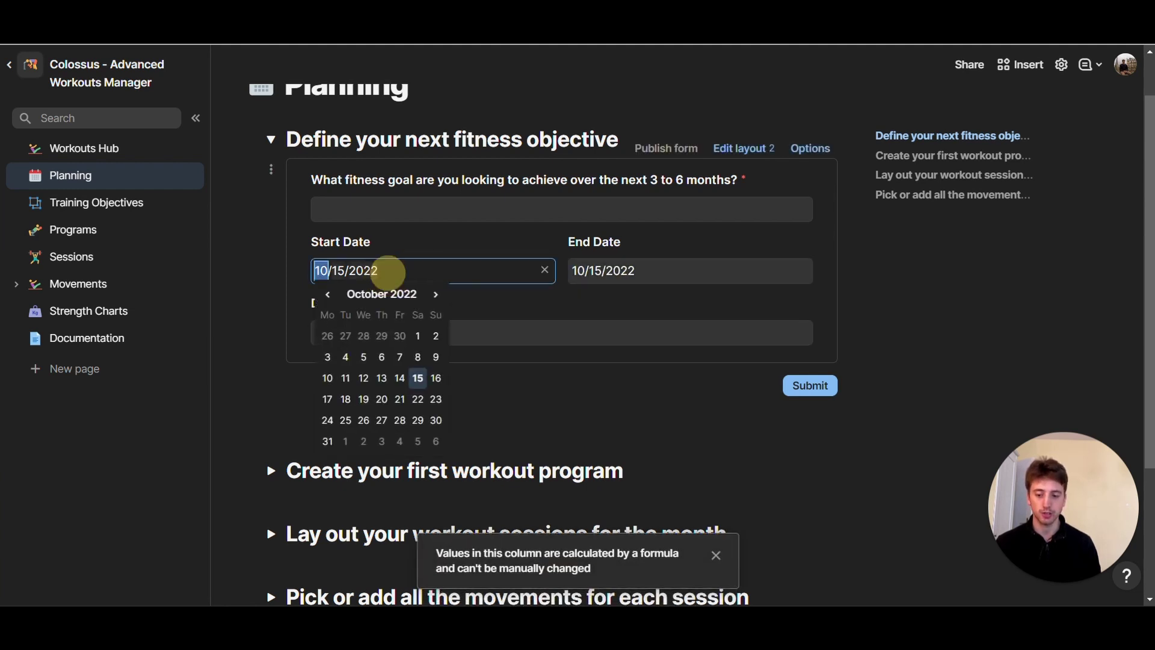
pyautogui.click(327, 377)
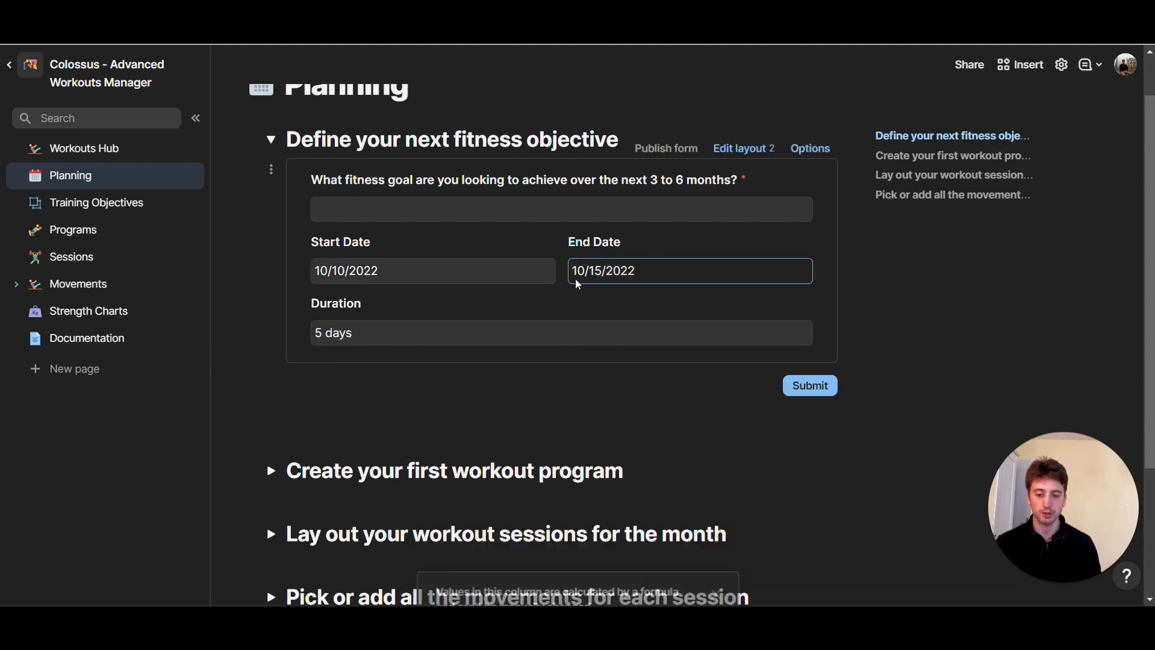
pyautogui.click(576, 270)
pyautogui.click(693, 295)
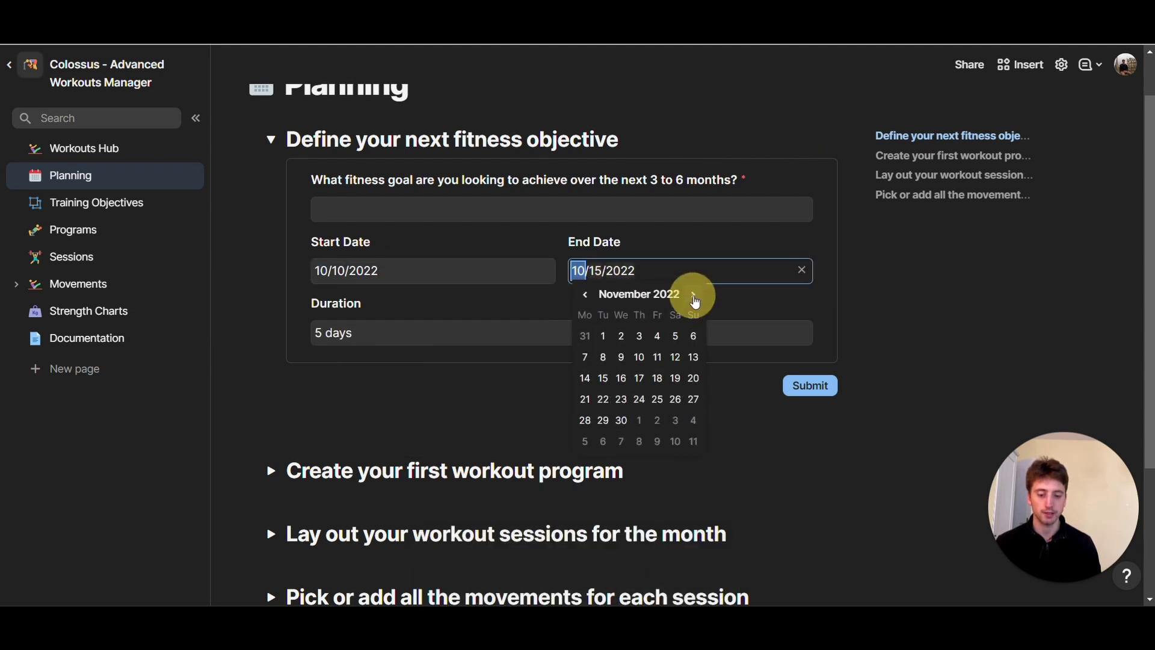
pyautogui.click(695, 424)
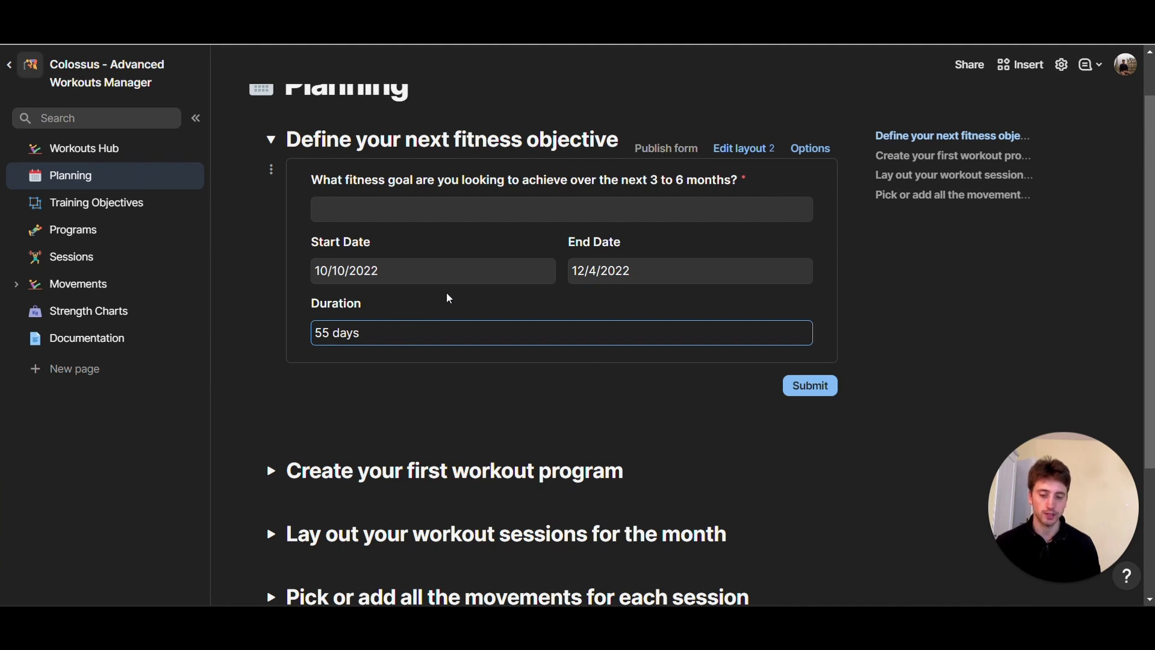
# Enter "Hyperthrophy to 80 KG" as the fitness goal and submit the objective form.
pyautogui.click(517, 205)
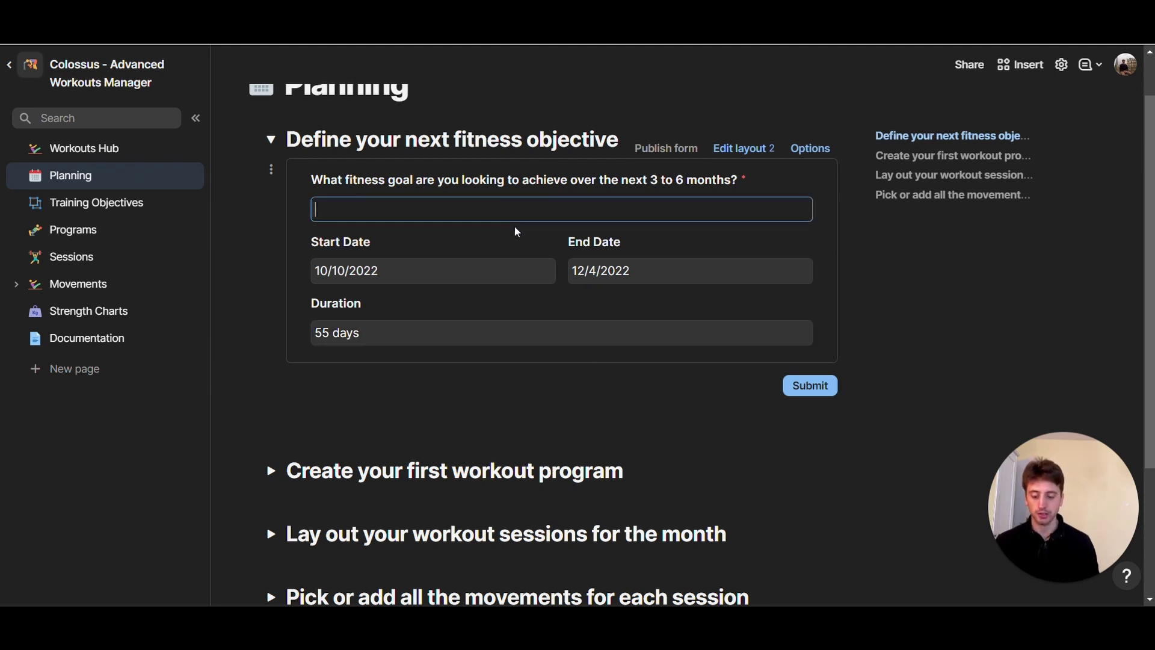
pyautogui.write('Hyper')
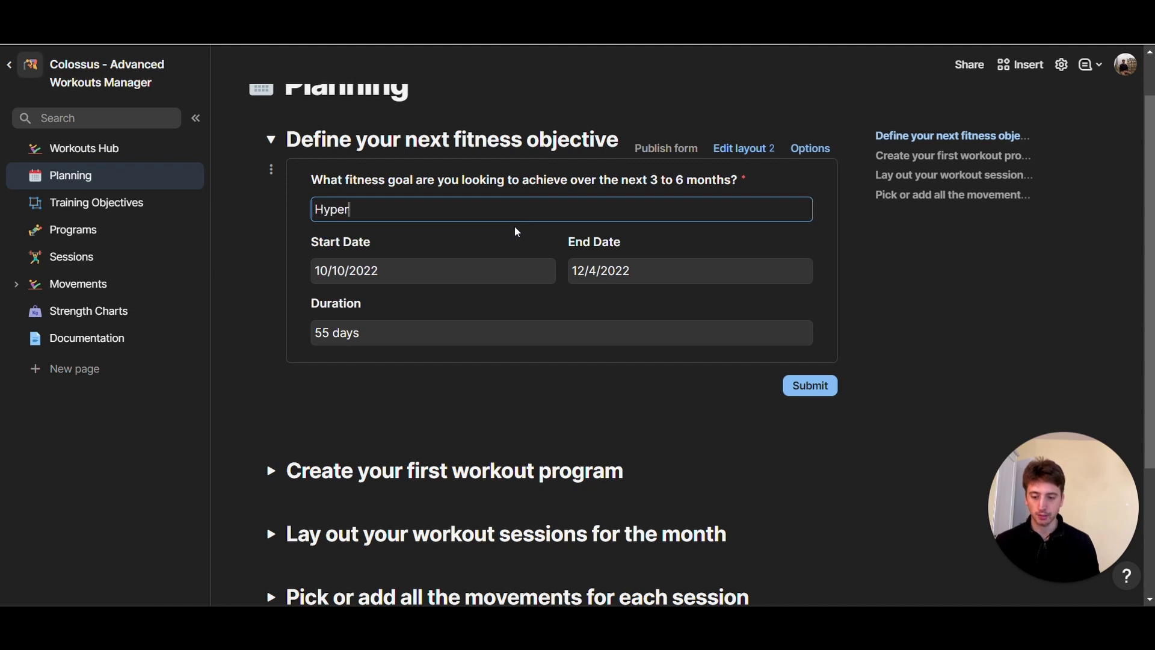
pyautogui.write('throph')
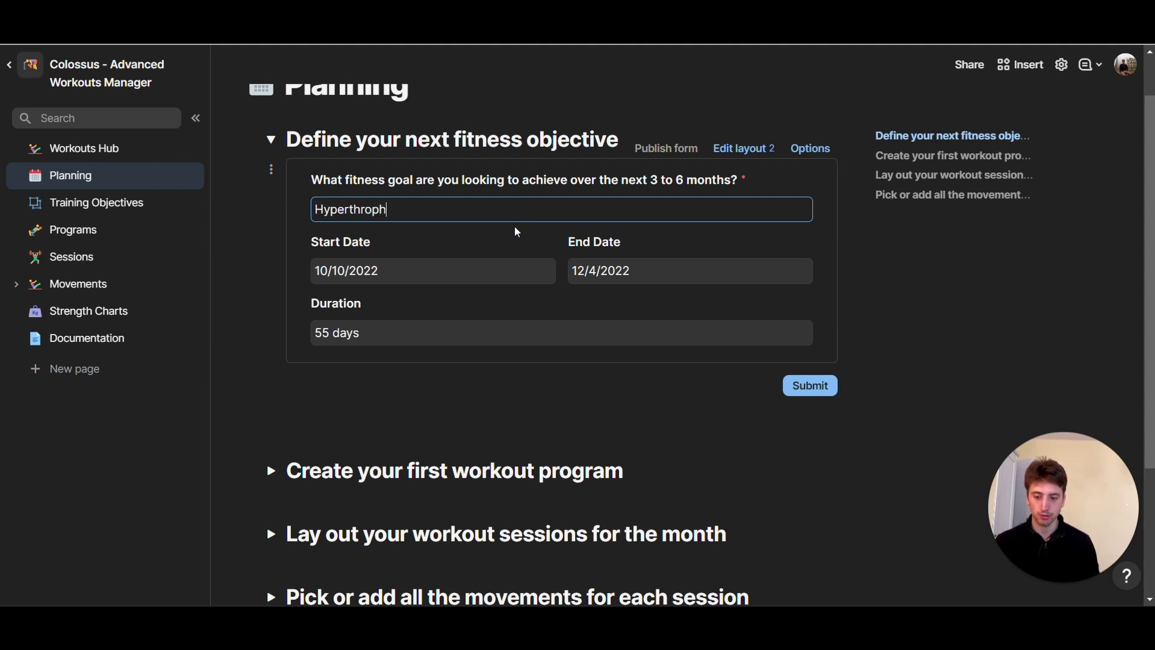
pyautogui.write('y to 80')
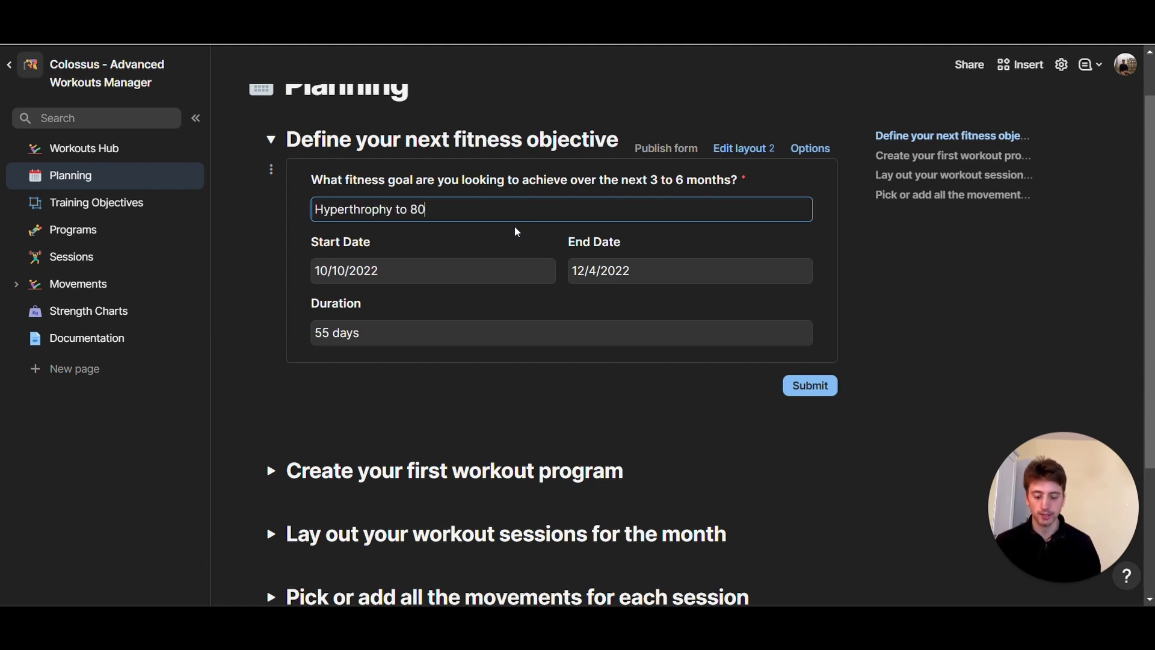
pyautogui.write(' KG')
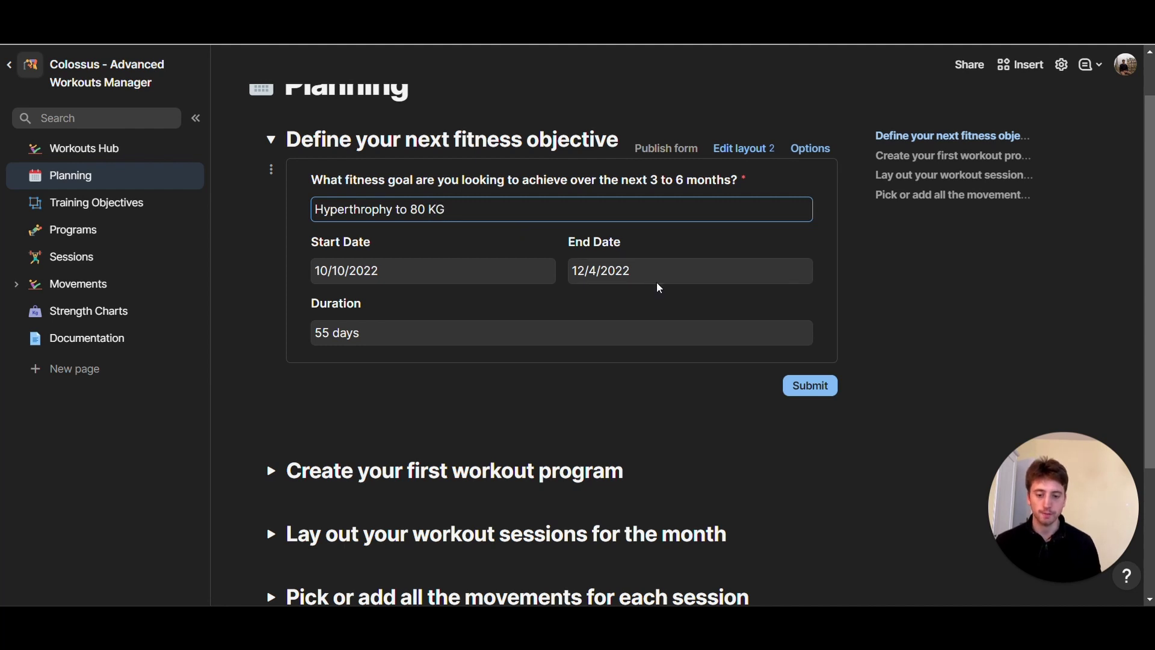
pyautogui.click(817, 390)
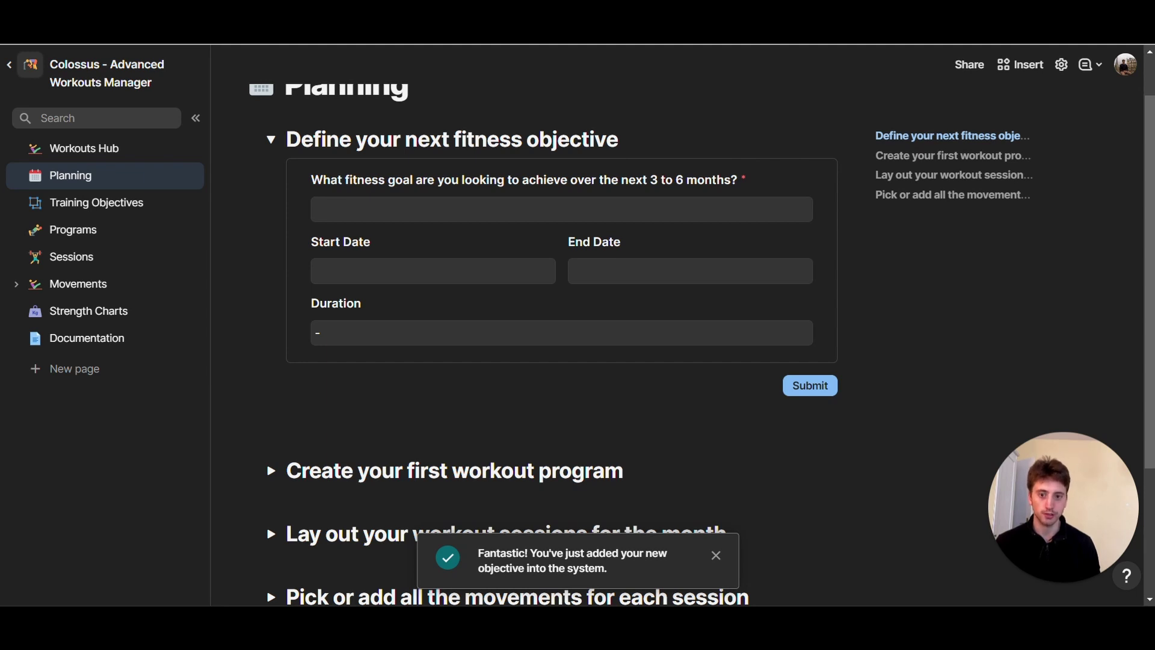
# On the Training Objectives board, move the Hyperthrophy to 80 KG card to Not started, to Done and back to Not started.
pyautogui.click(90, 206)
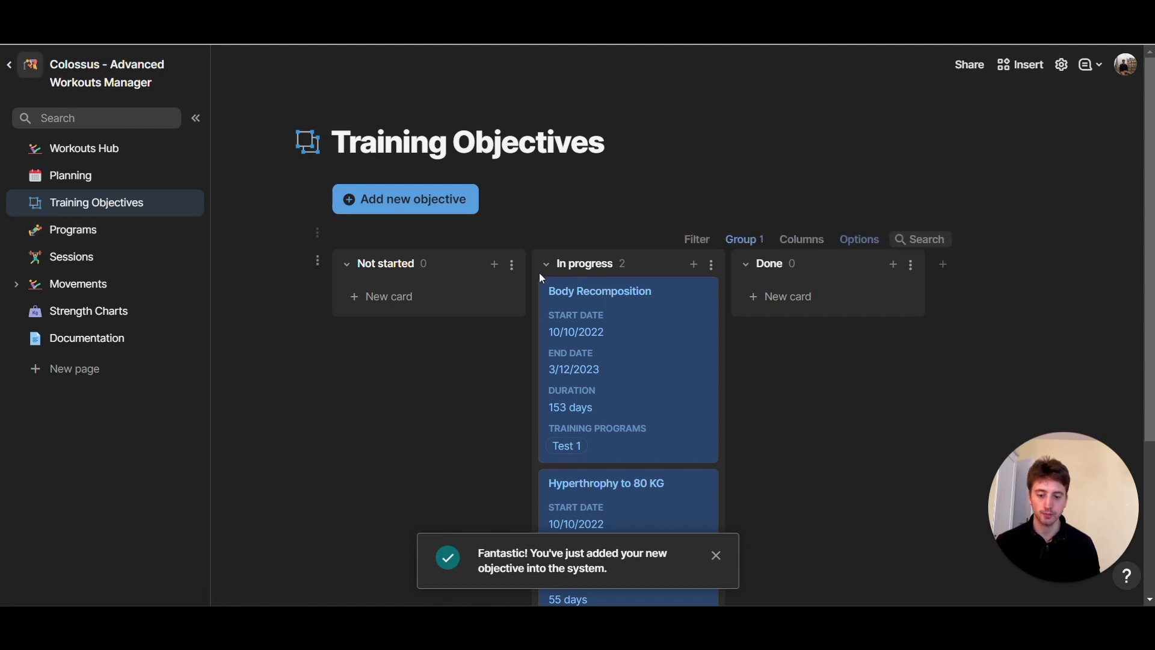
pyautogui.scroll(-2, 541, 278)
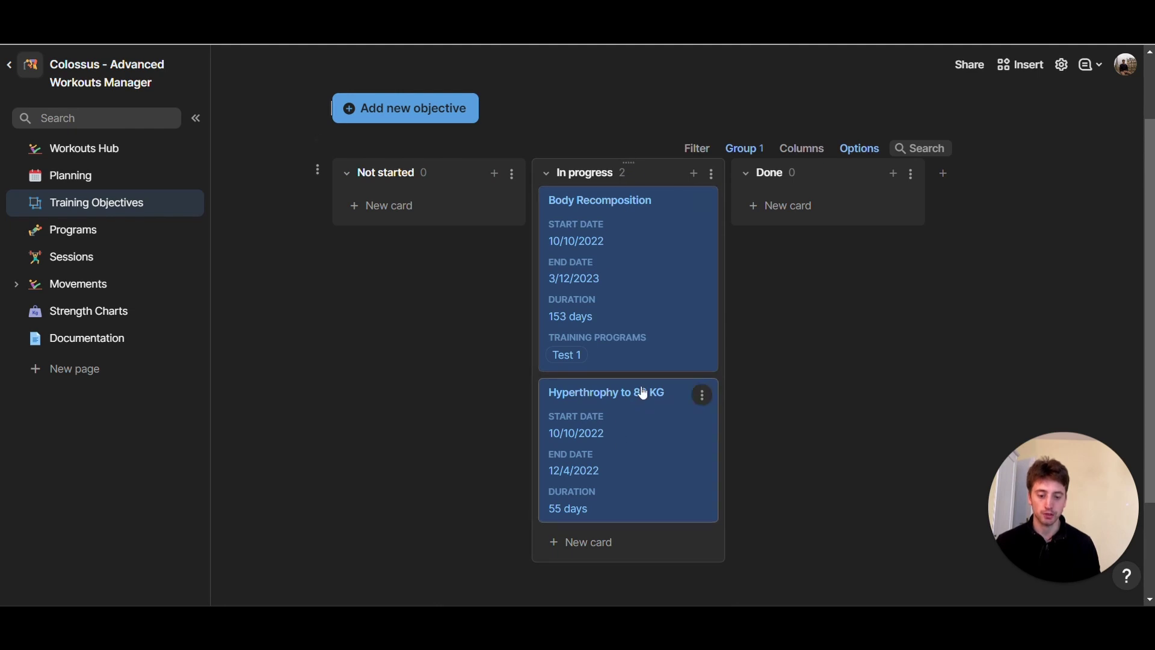
pyautogui.moveTo(643, 394); pyautogui.dragTo(388, 254)
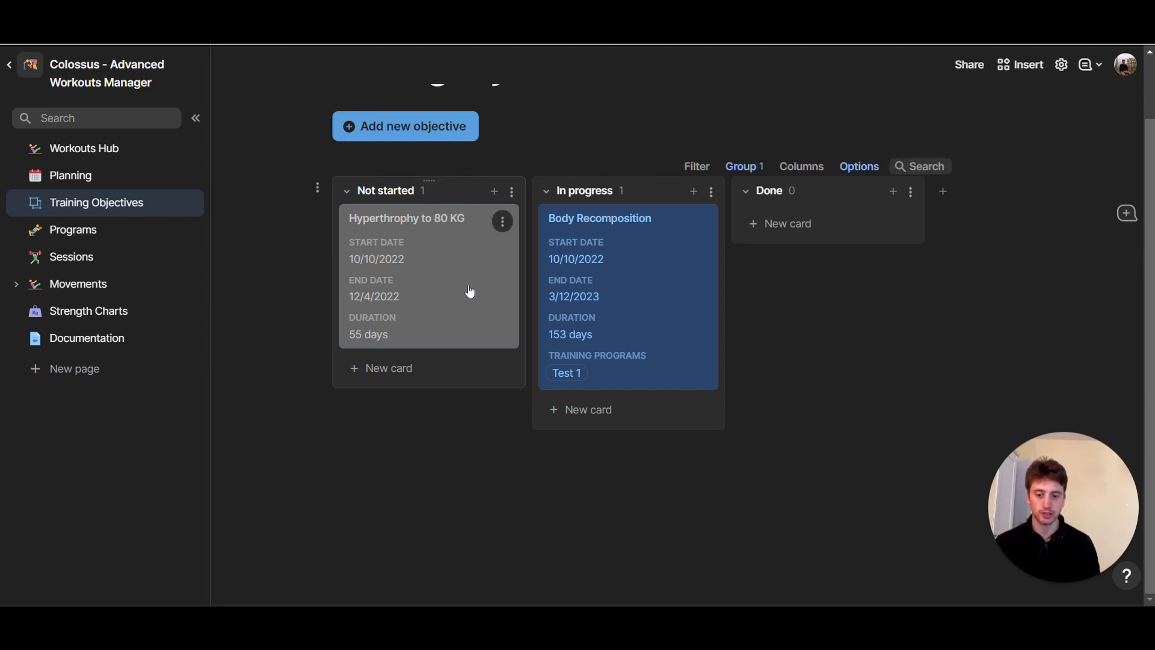
pyautogui.moveTo(443, 268); pyautogui.dragTo(789, 315)
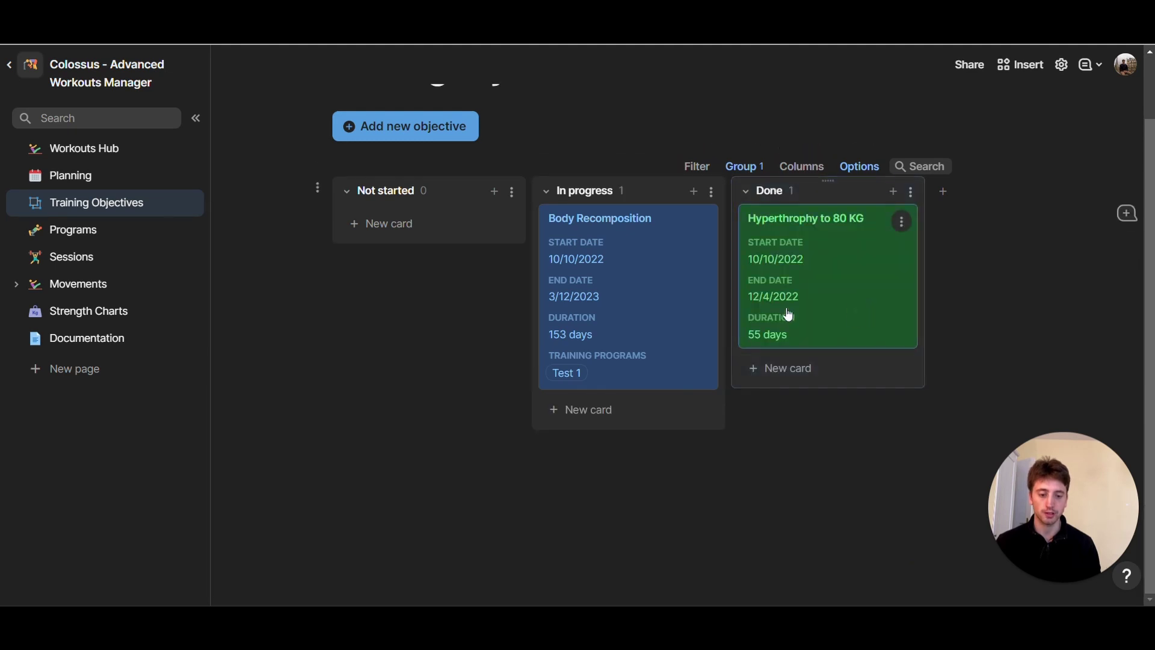
pyautogui.moveTo(817, 250); pyautogui.dragTo(415, 252)
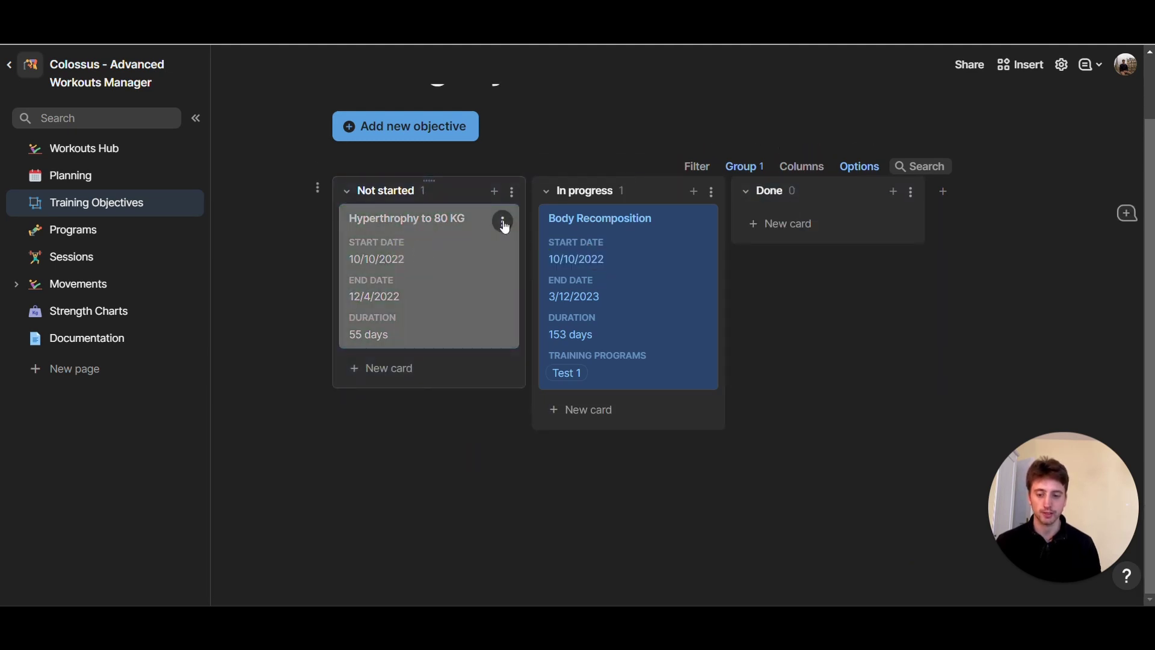
# Open the Hyperthrophy to 80 KG objective as a full page and view its status options without changing them.
pyautogui.scroll(2, 504, 227)
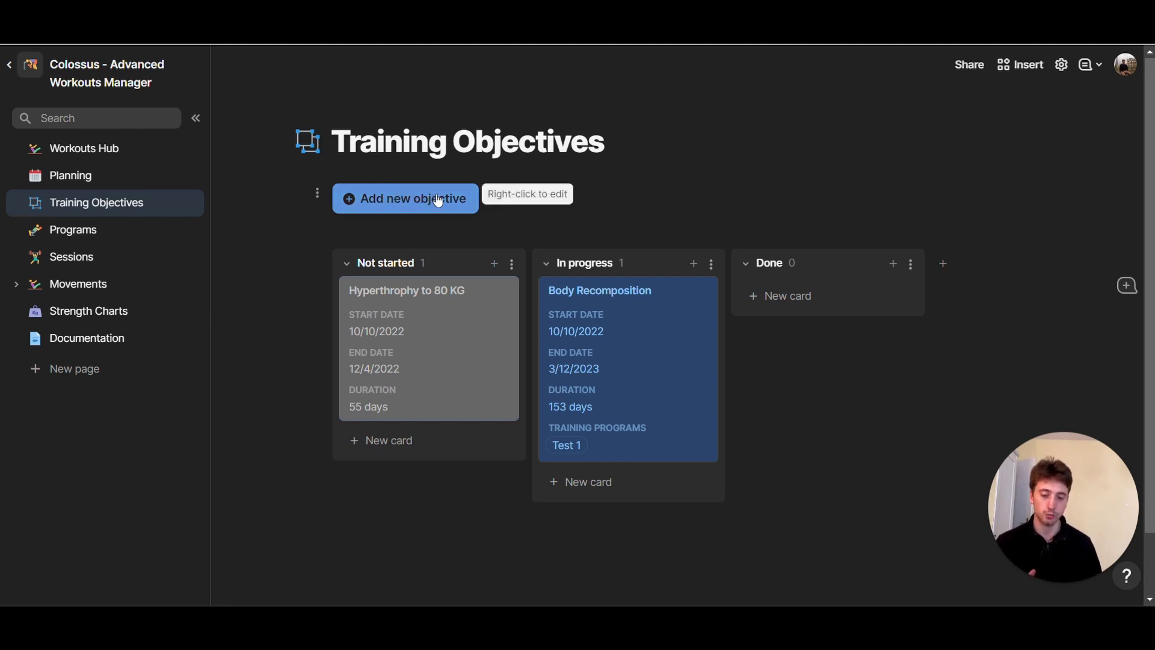
pyautogui.click(430, 318)
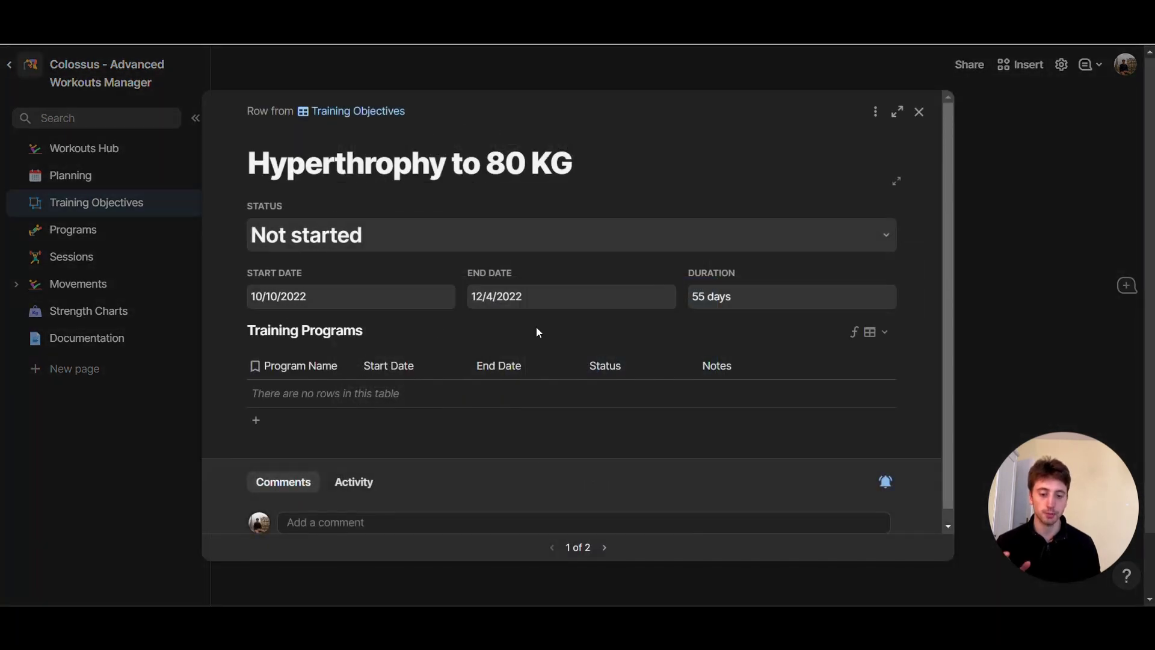
pyautogui.click(897, 112)
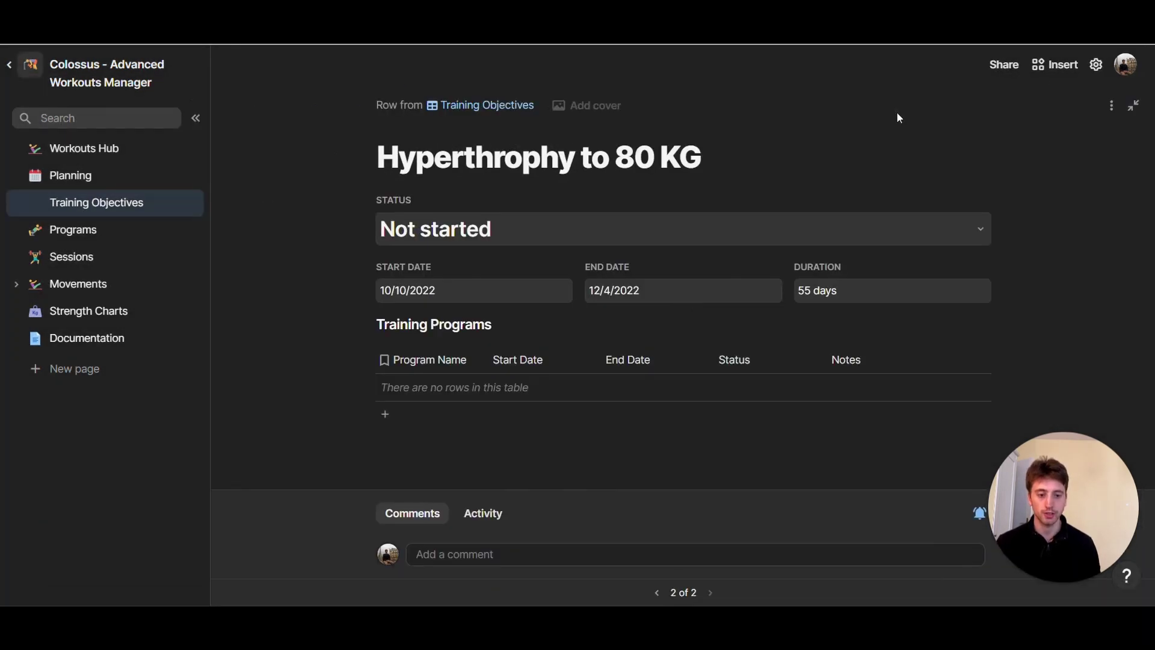
pyautogui.click(488, 231)
pyautogui.click(259, 254)
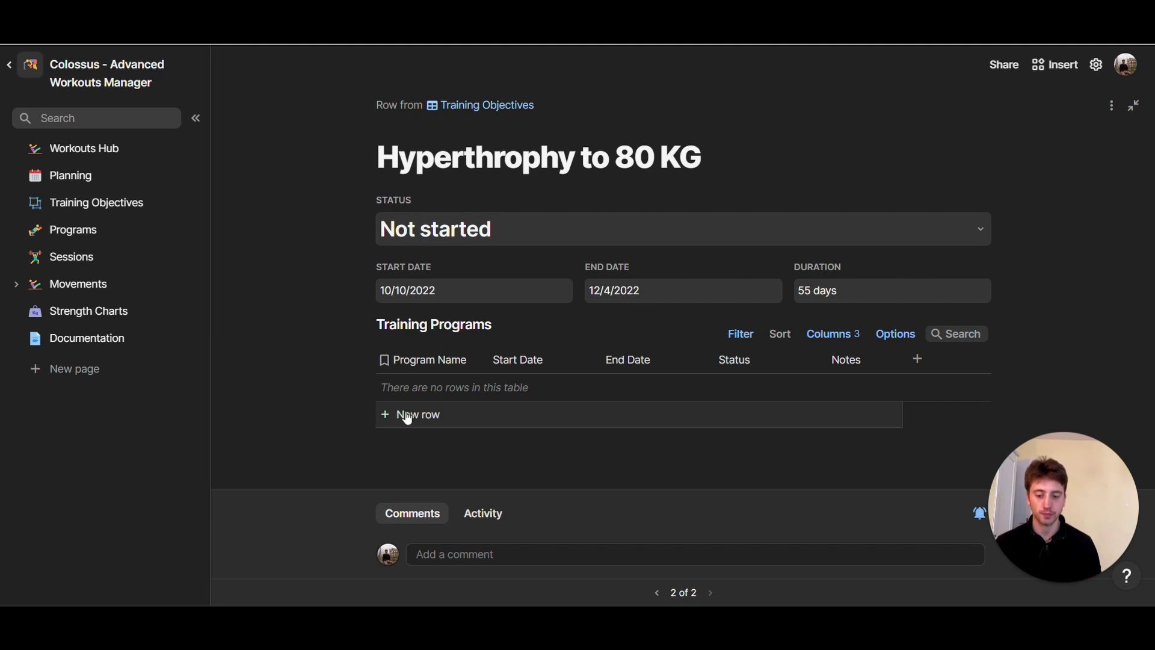
# View the Programs board with the page list collapsed, and return to the Planning page.
pyautogui.click(102, 235)
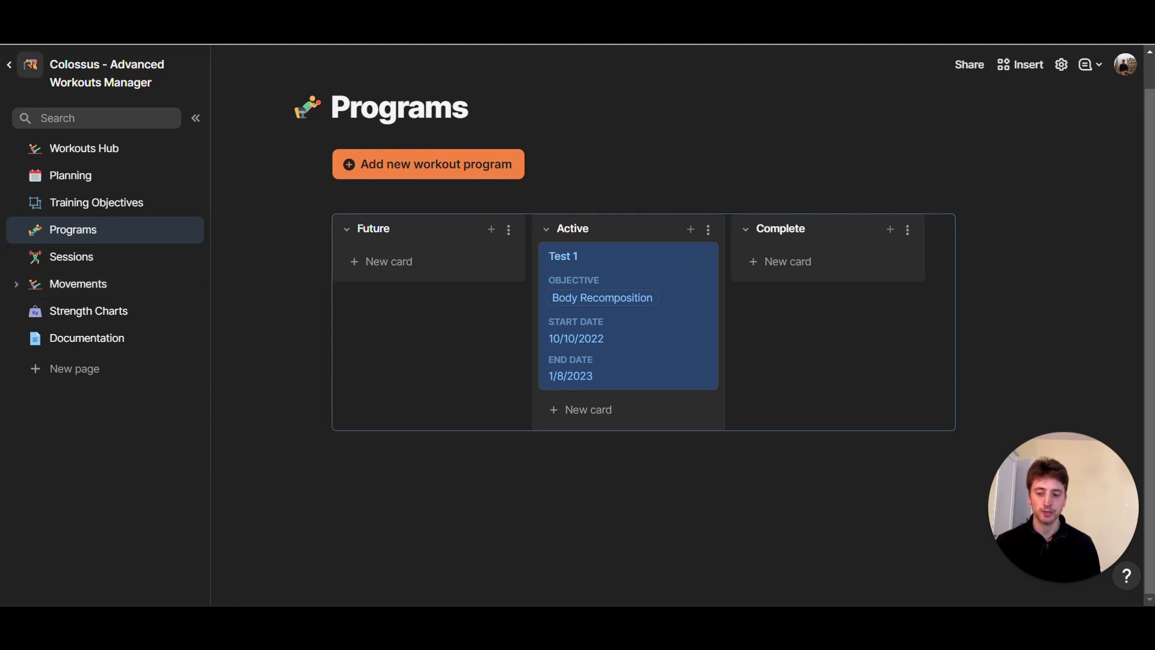
pyautogui.click(194, 118)
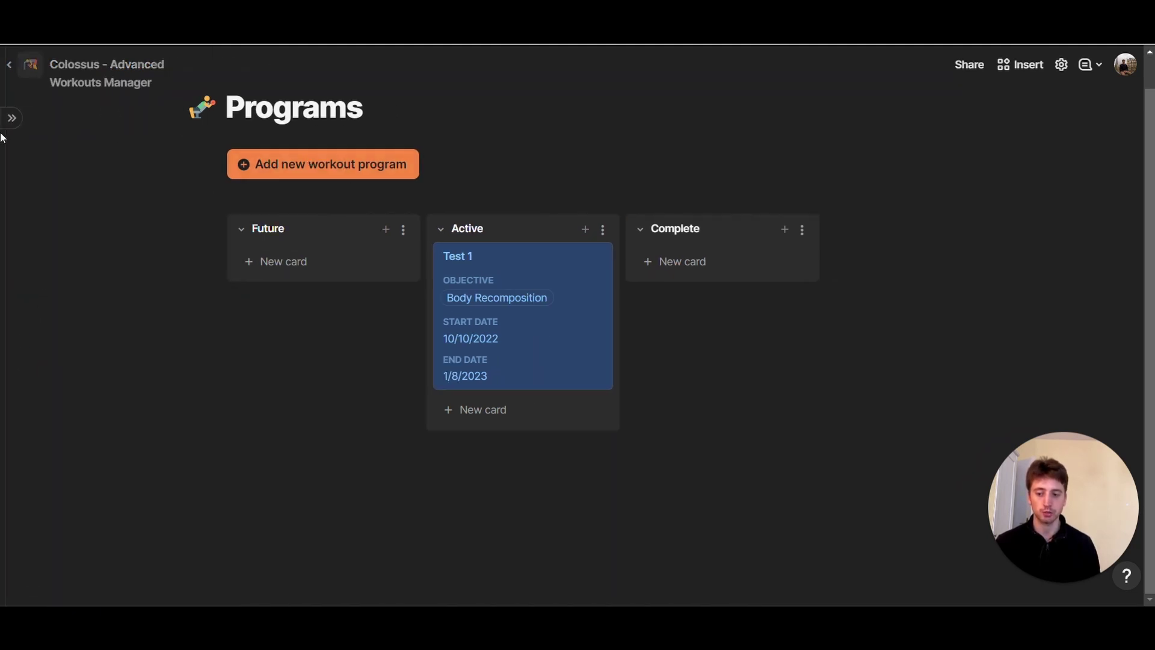
pyautogui.click(113, 175)
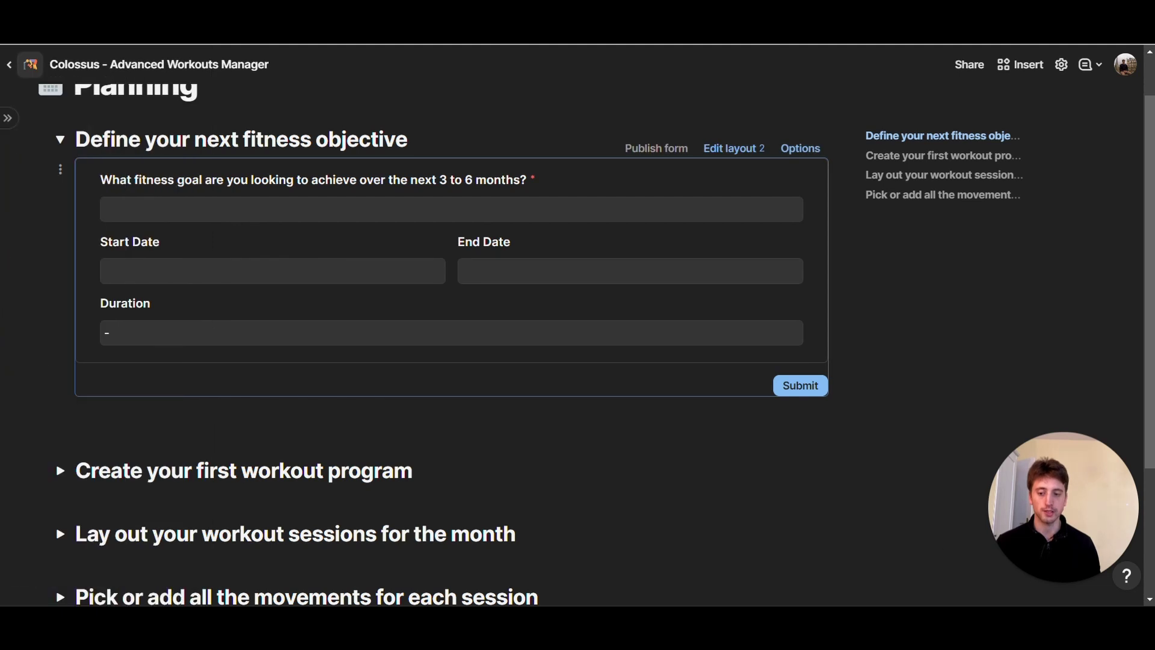
# Expand the workout program form, name the program "90-Day Fire Program" and choose the Hyperthrophy to 80 KG objective.
pyautogui.click(60, 139)
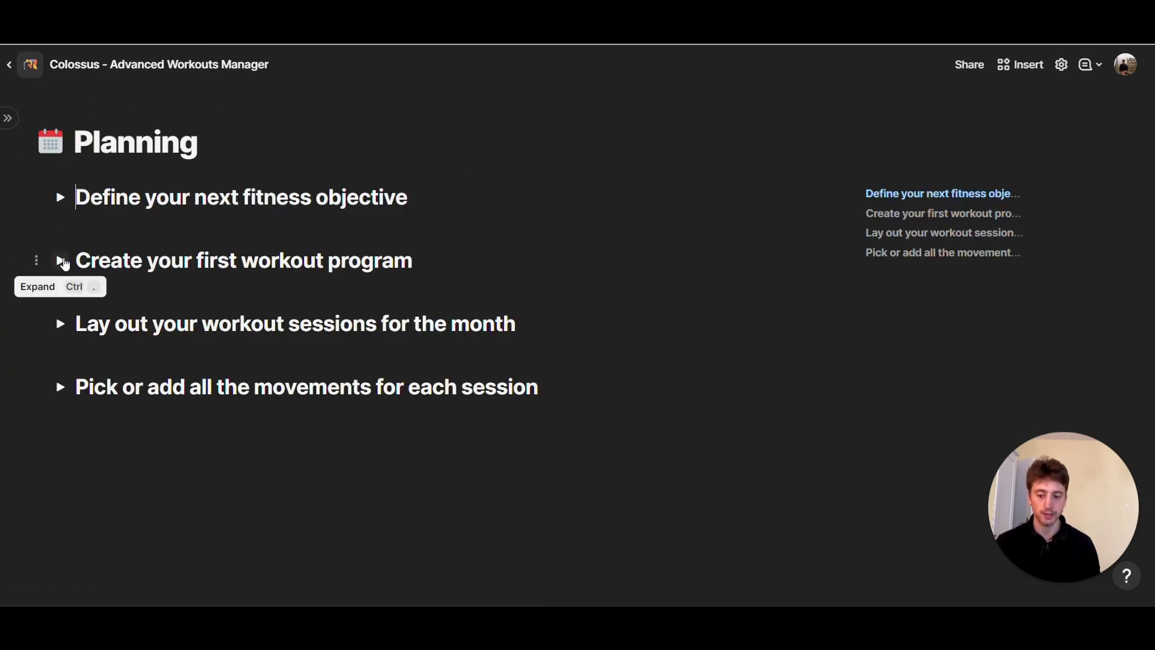
pyautogui.click(61, 261)
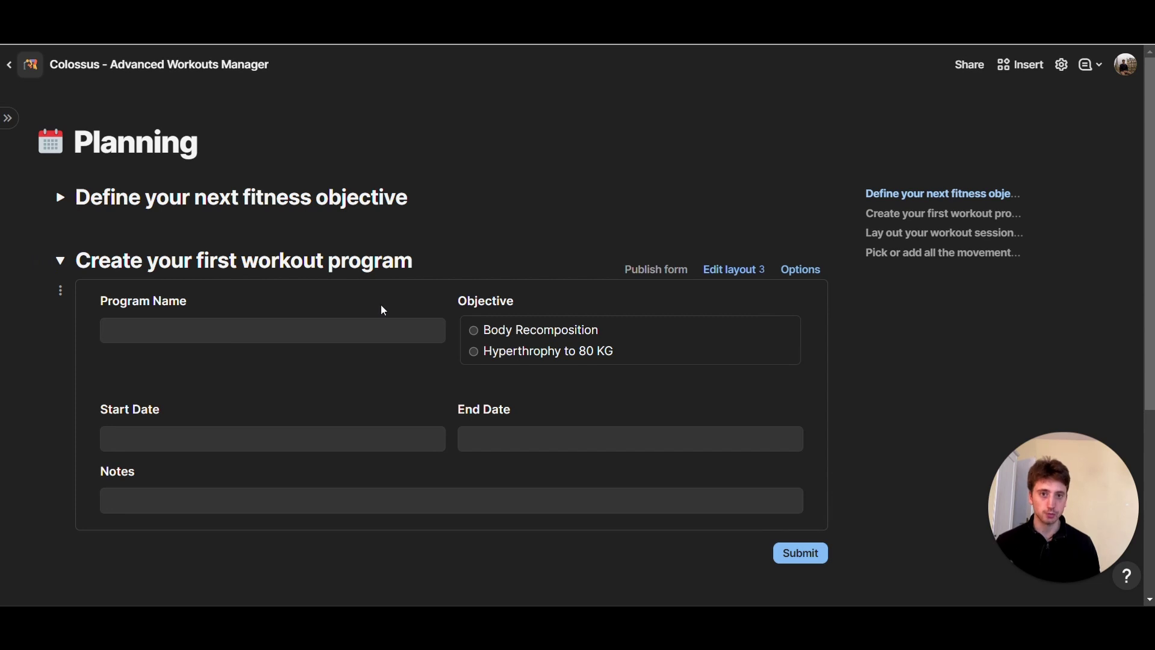
pyautogui.scroll(-2, 380, 303)
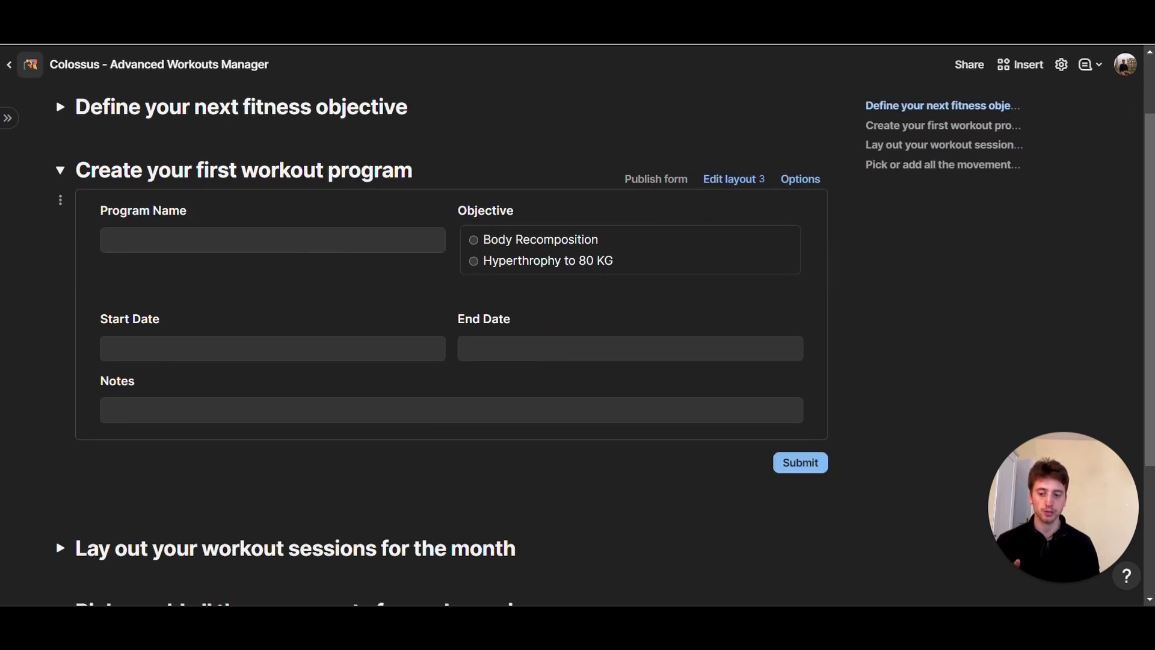
pyautogui.click(313, 240)
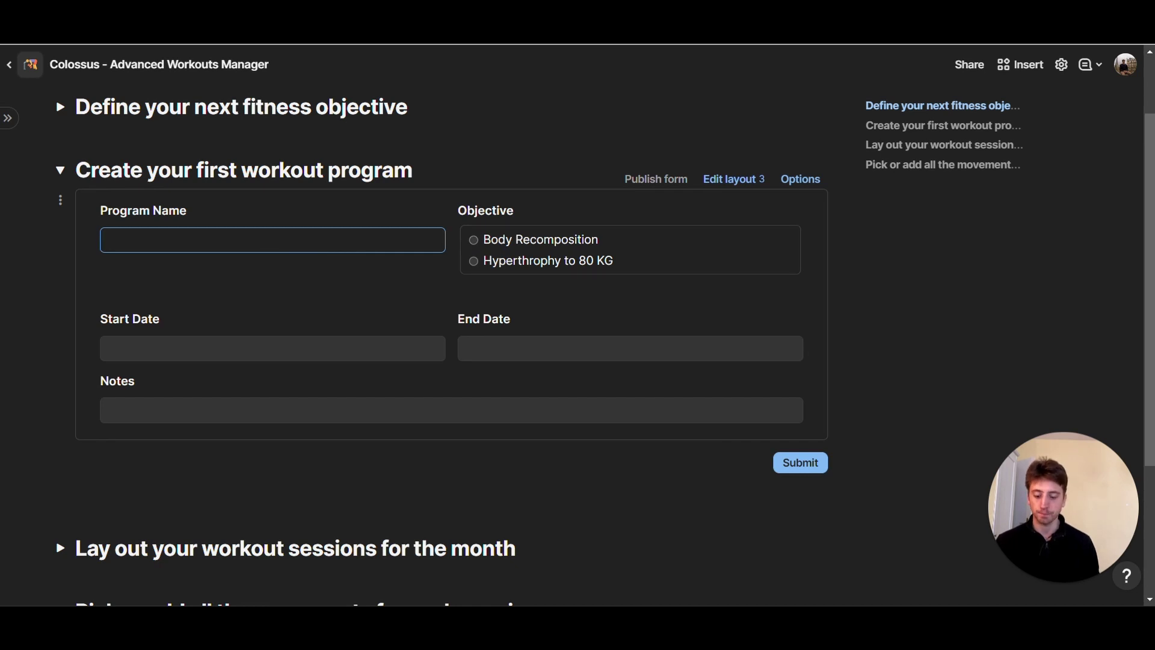
pyautogui.write('90-Day F')
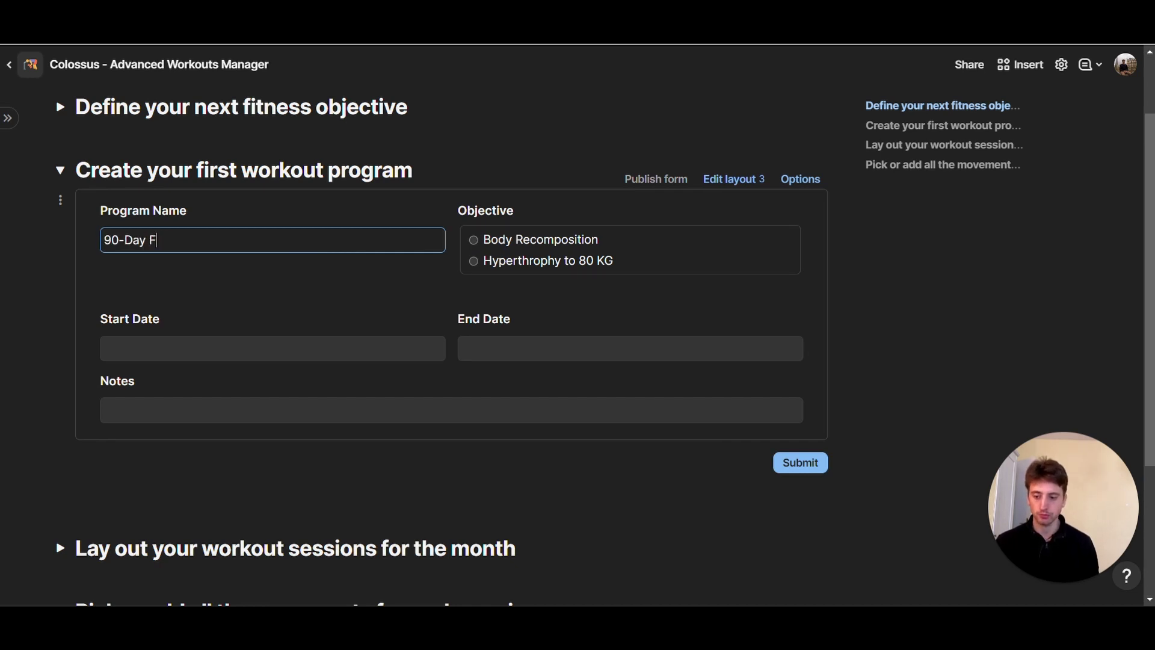
pyautogui.write('ire Program')
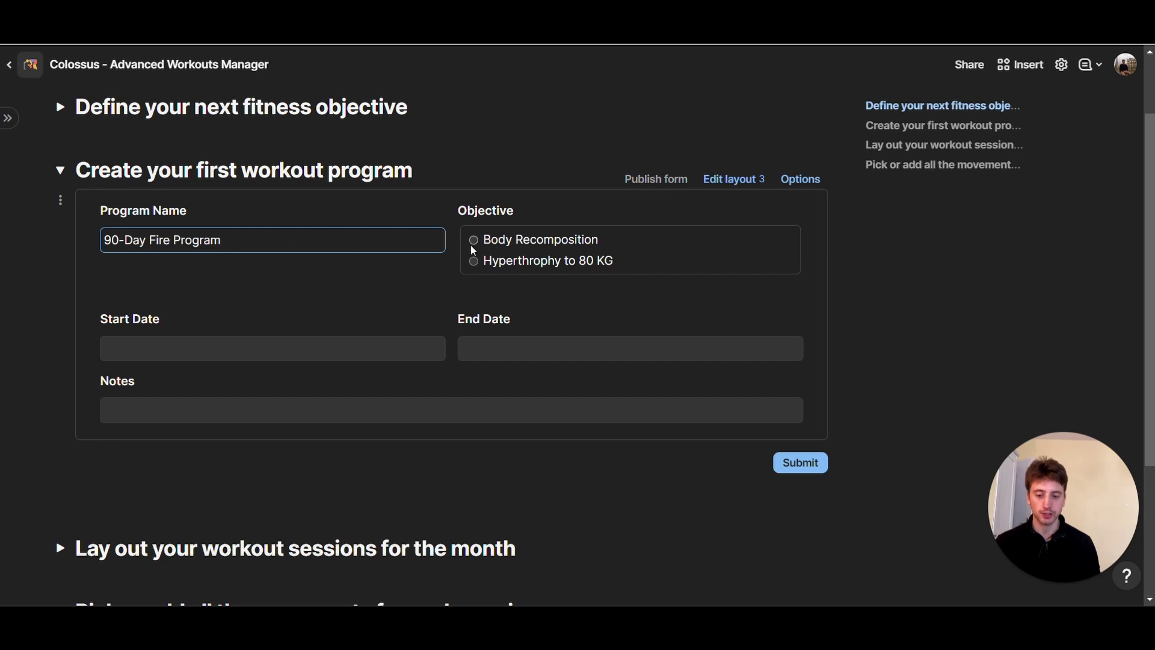
pyautogui.click(473, 260)
pyautogui.scroll(-1, 457, 305)
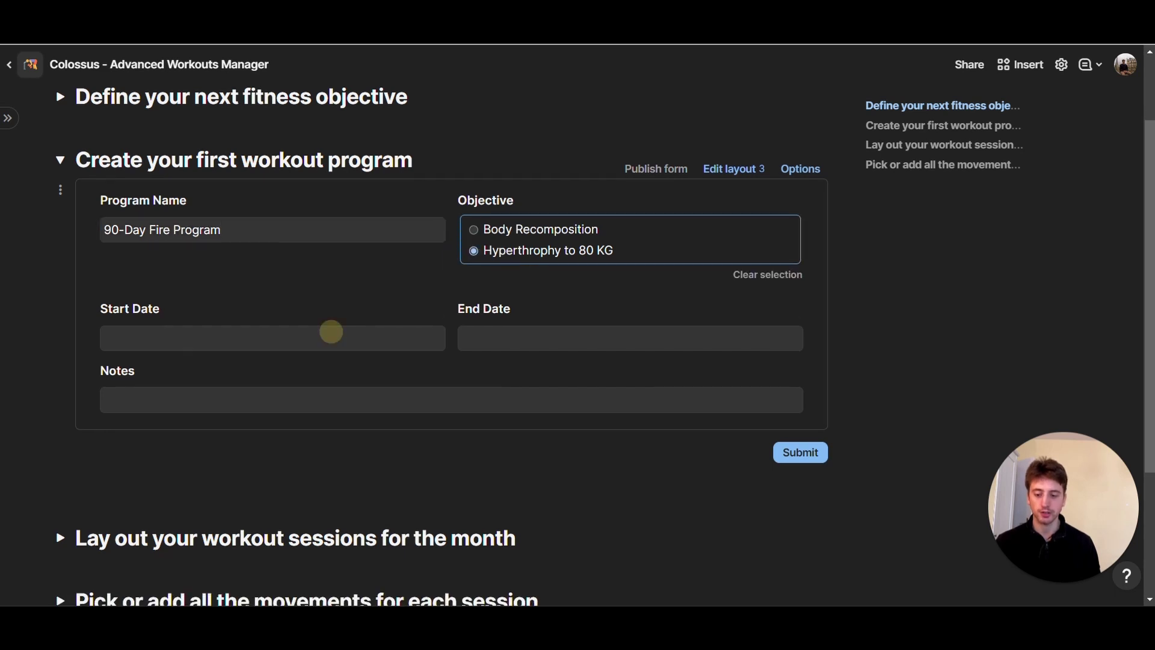
# Set the program's start date to 10/10/2022 and end date to 11/6/2022, leave the notes empty and submit the form.
pyautogui.click(331, 331)
pyautogui.click(117, 445)
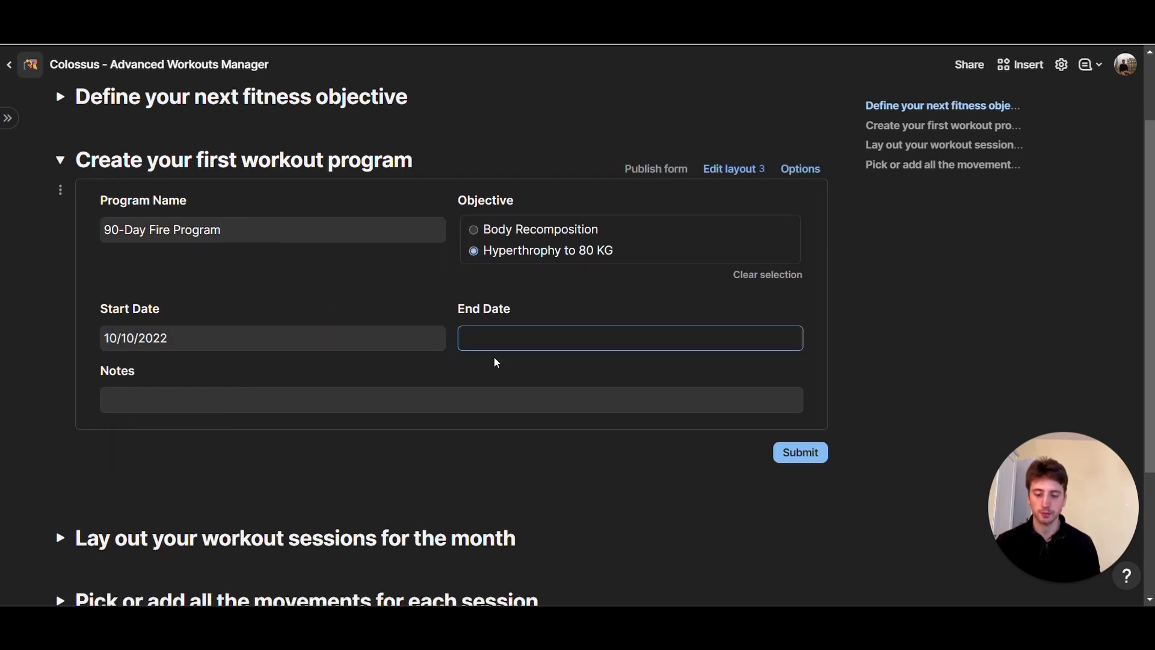
pyautogui.click(489, 337)
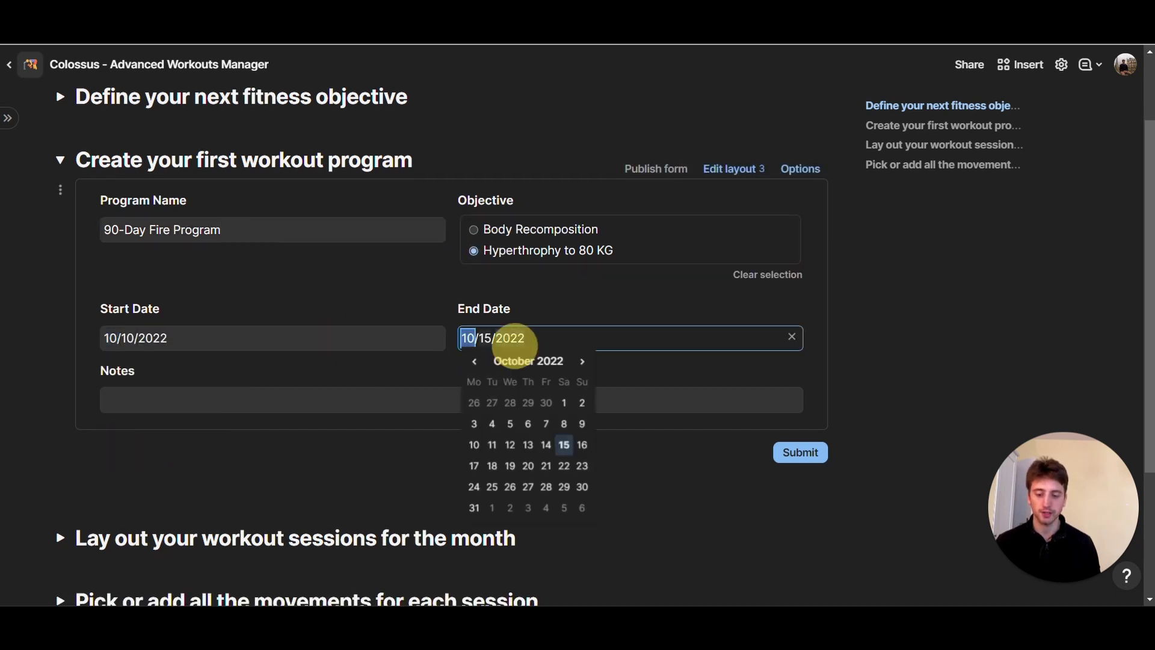
pyautogui.click(582, 508)
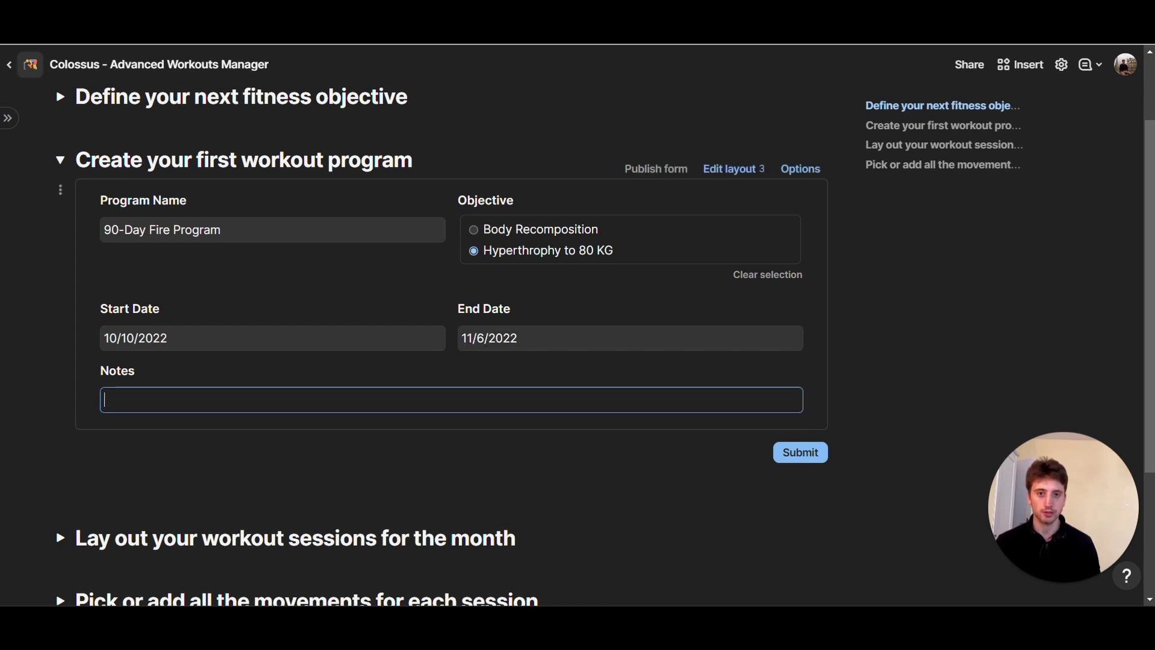
pyautogui.click(806, 452)
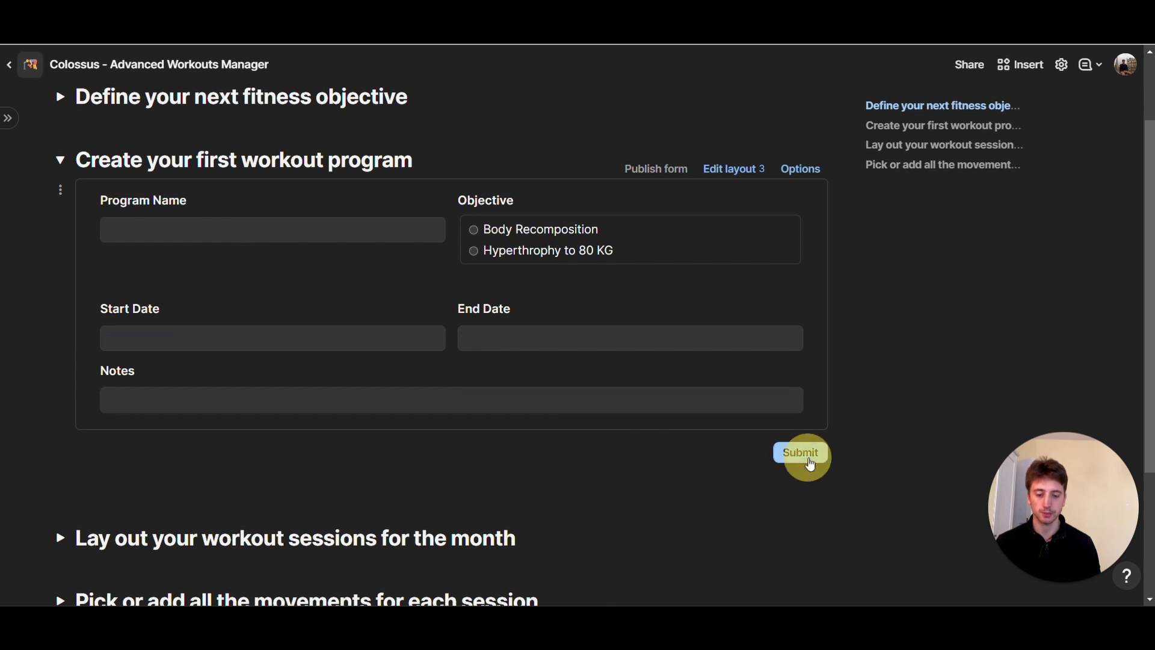
# On the Programs board, move the 90-Day Fire Program card to Future, to Complete and back to Future.
pyautogui.moveTo(8, 118)
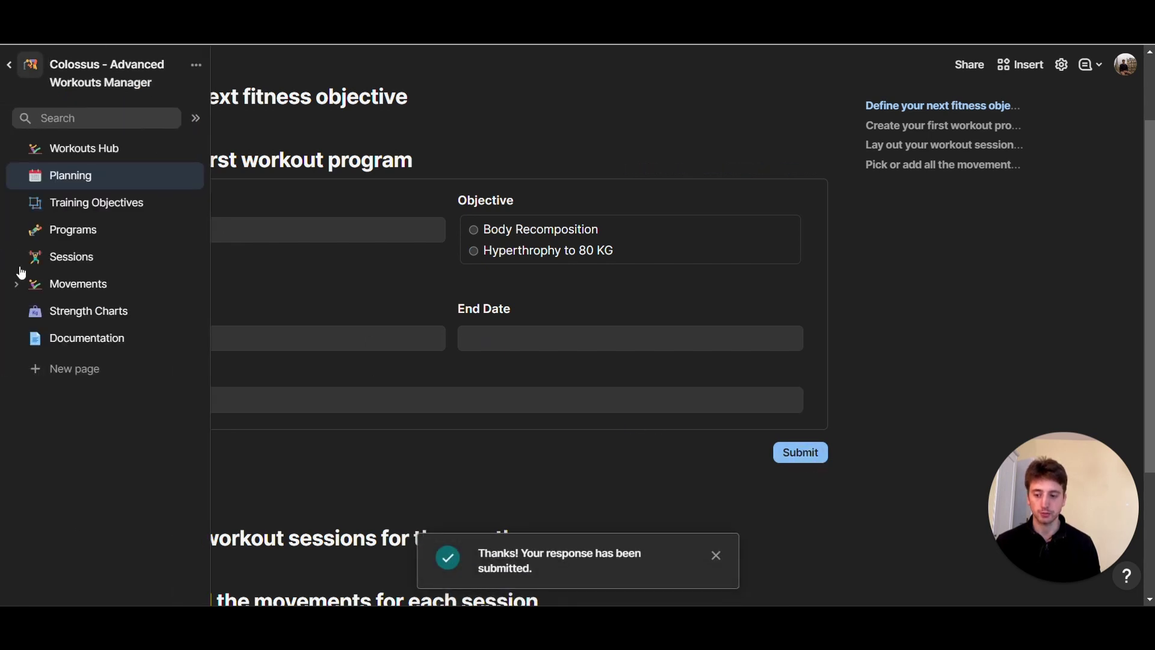
pyautogui.click(117, 233)
pyautogui.scroll(2, 512, 401)
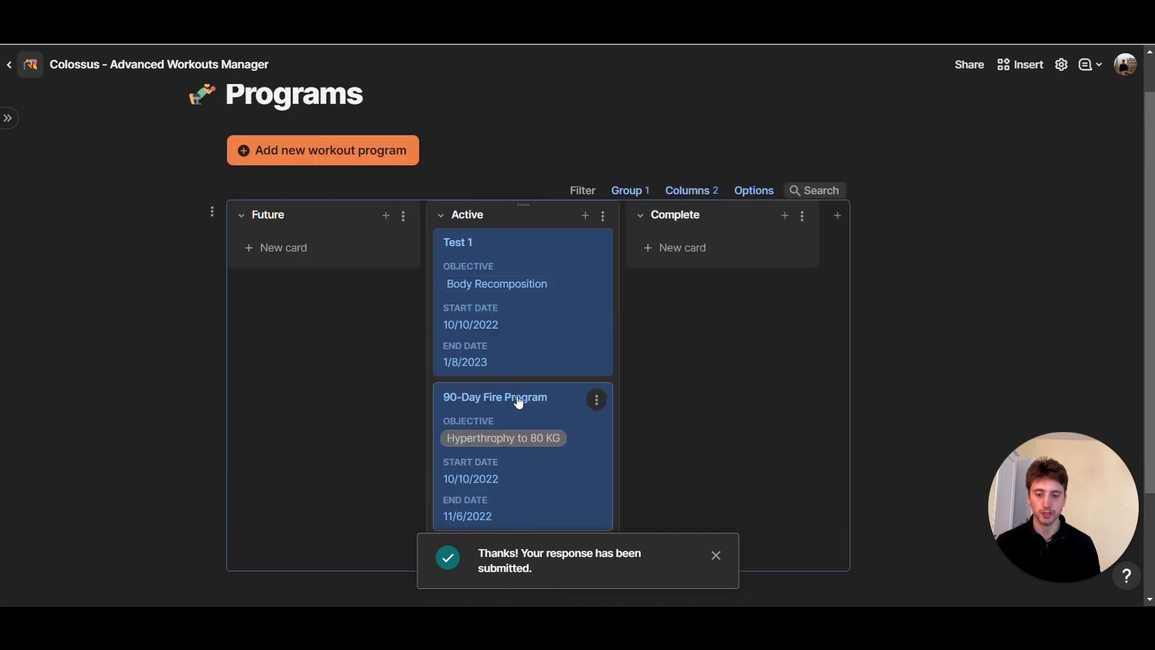
pyautogui.scroll(-1, 471, 298)
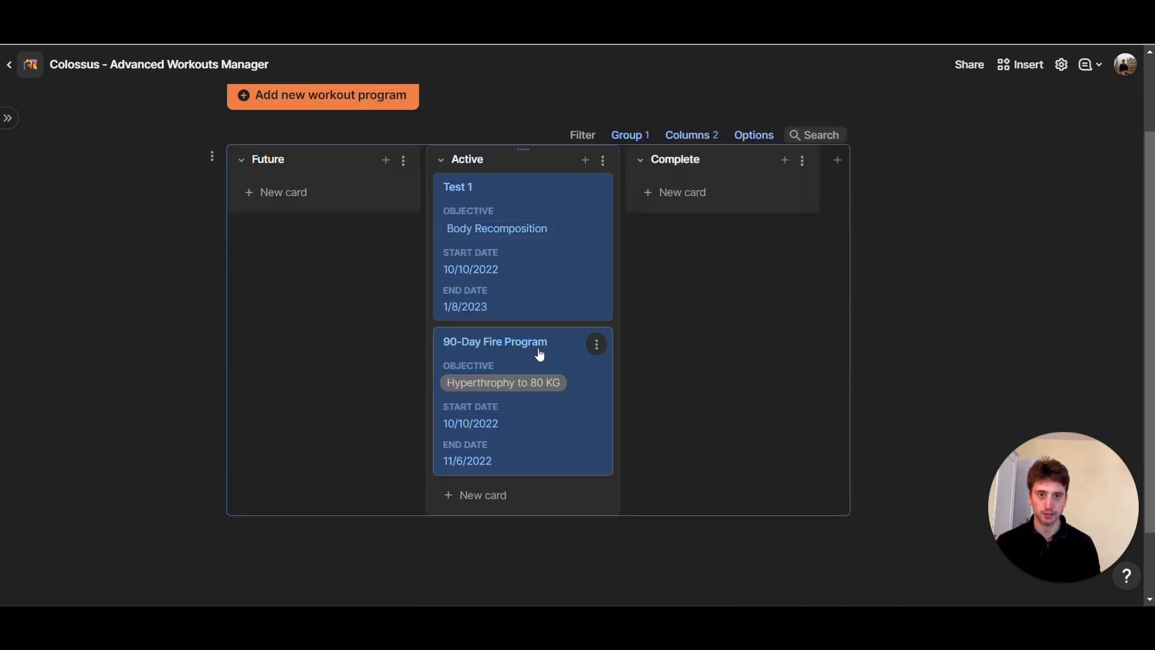
pyautogui.moveTo(537, 355); pyautogui.dragTo(334, 244)
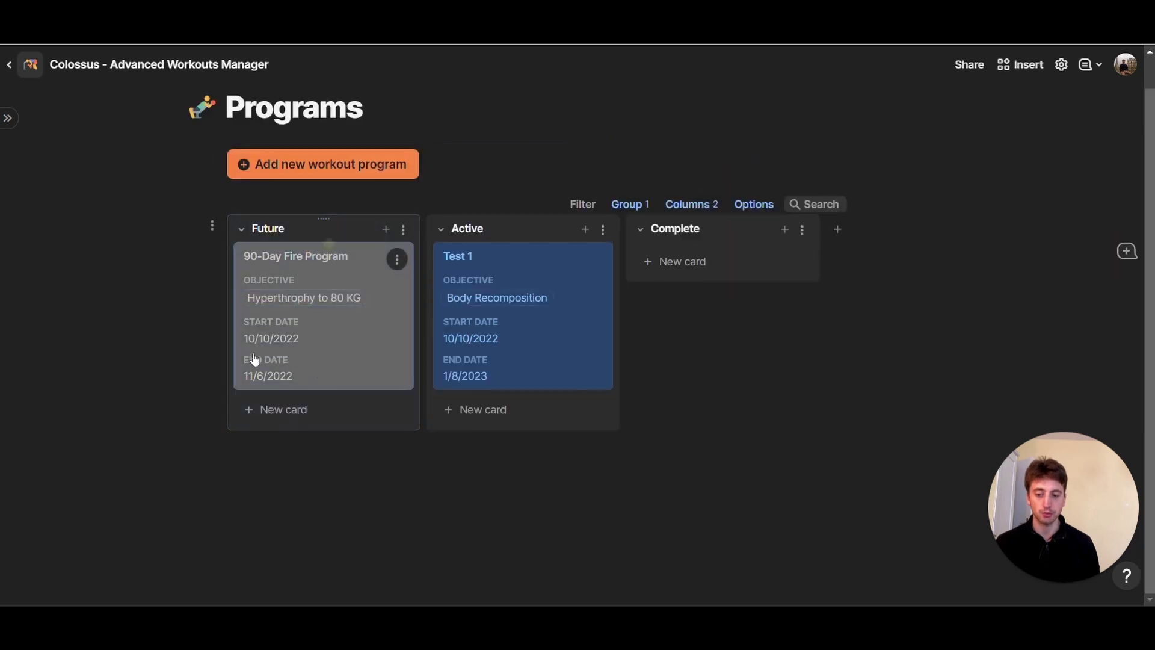
pyautogui.click(328, 272)
pyautogui.moveTo(525, 306); pyautogui.dragTo(670, 343)
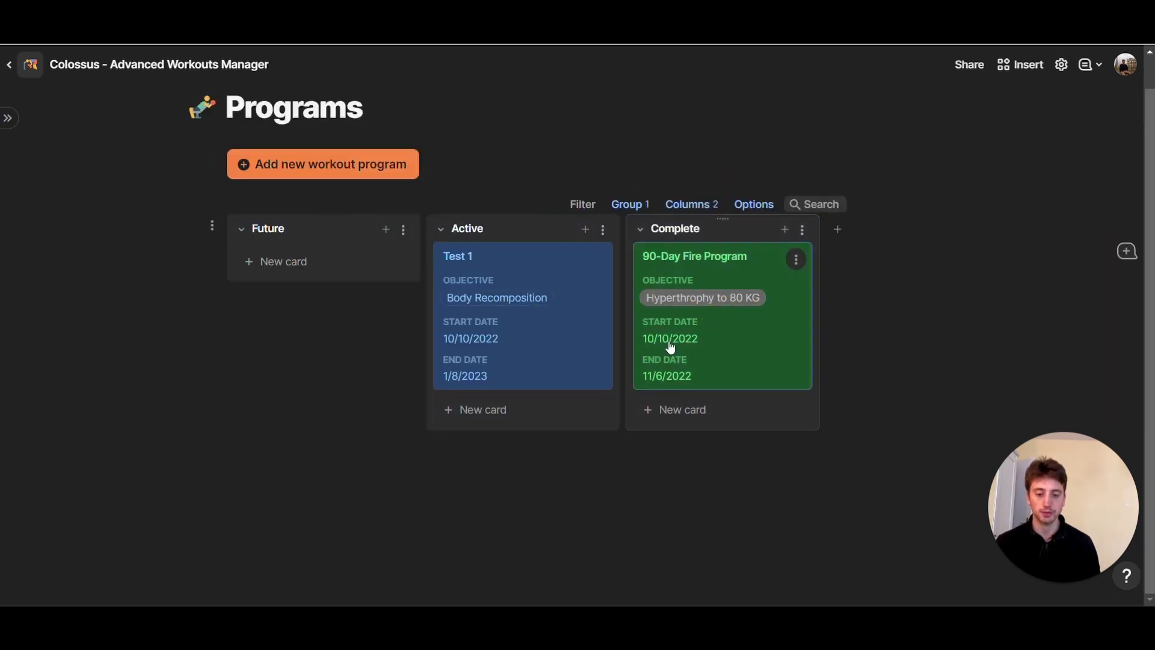
pyautogui.moveTo(722, 269); pyautogui.dragTo(320, 304)
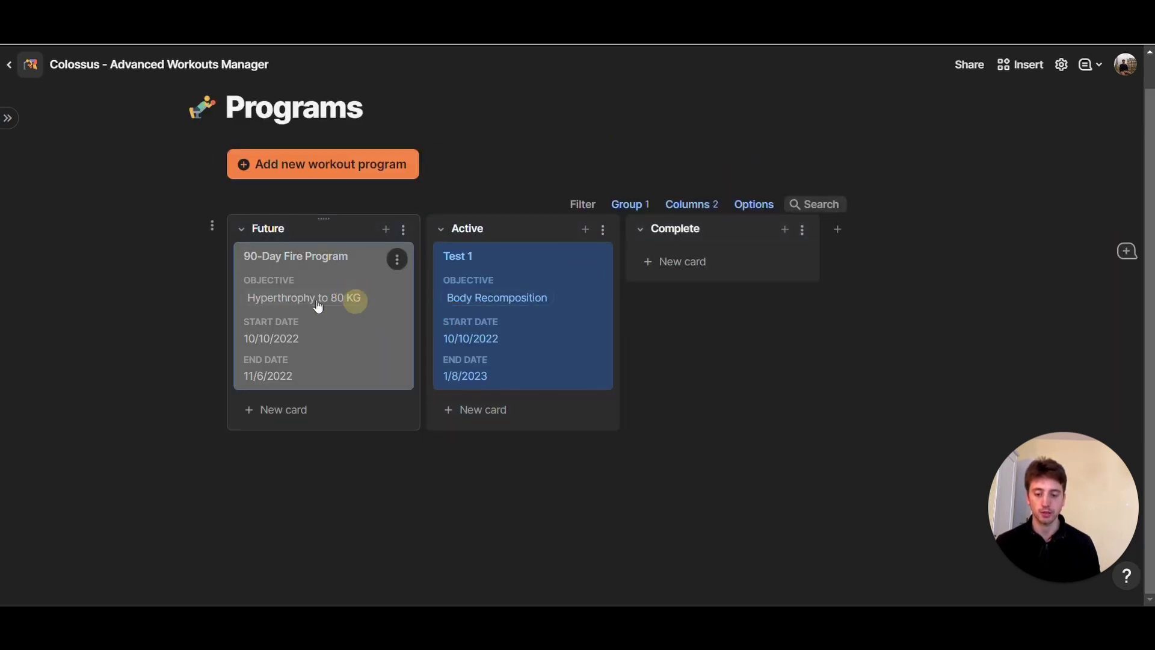
# Open the 90-Day Fire Program card and view its objective and status options without changing them.
pyautogui.click(301, 304)
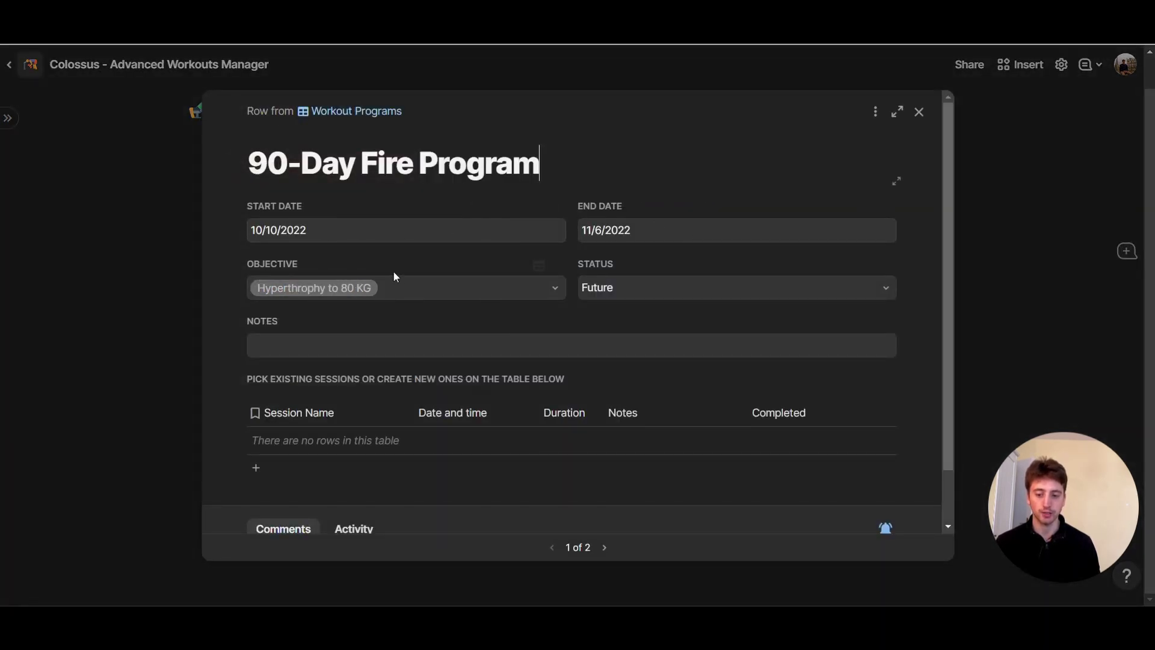
pyautogui.click(478, 295)
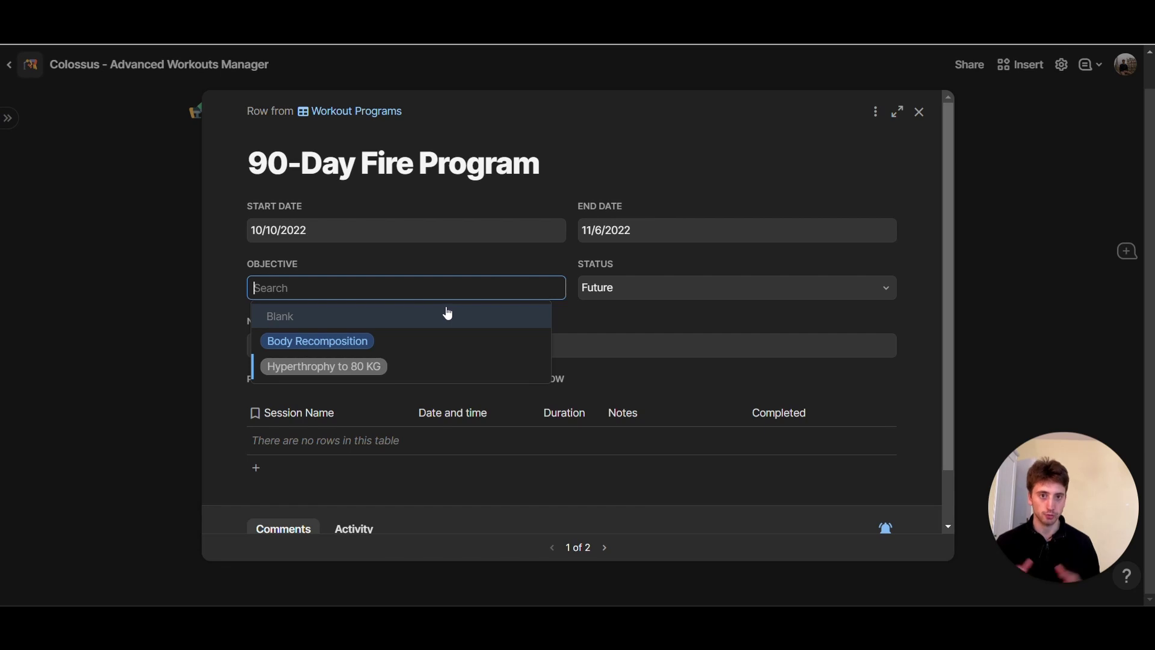
pyautogui.click(633, 316)
pyautogui.click(675, 294)
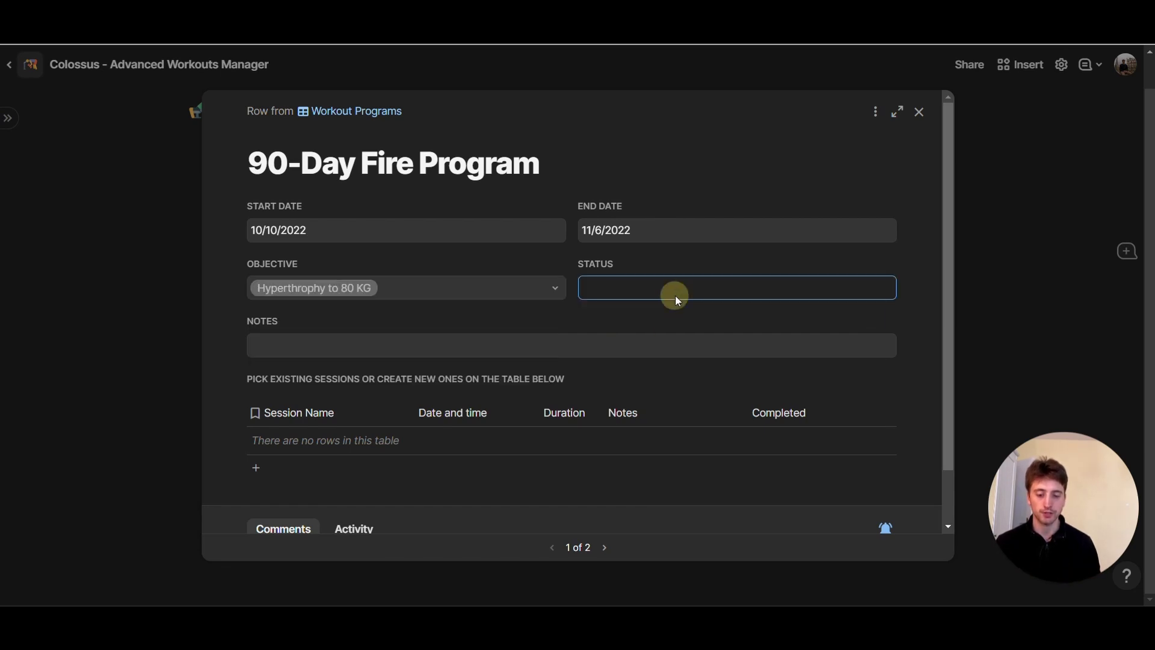
pyautogui.click(910, 287)
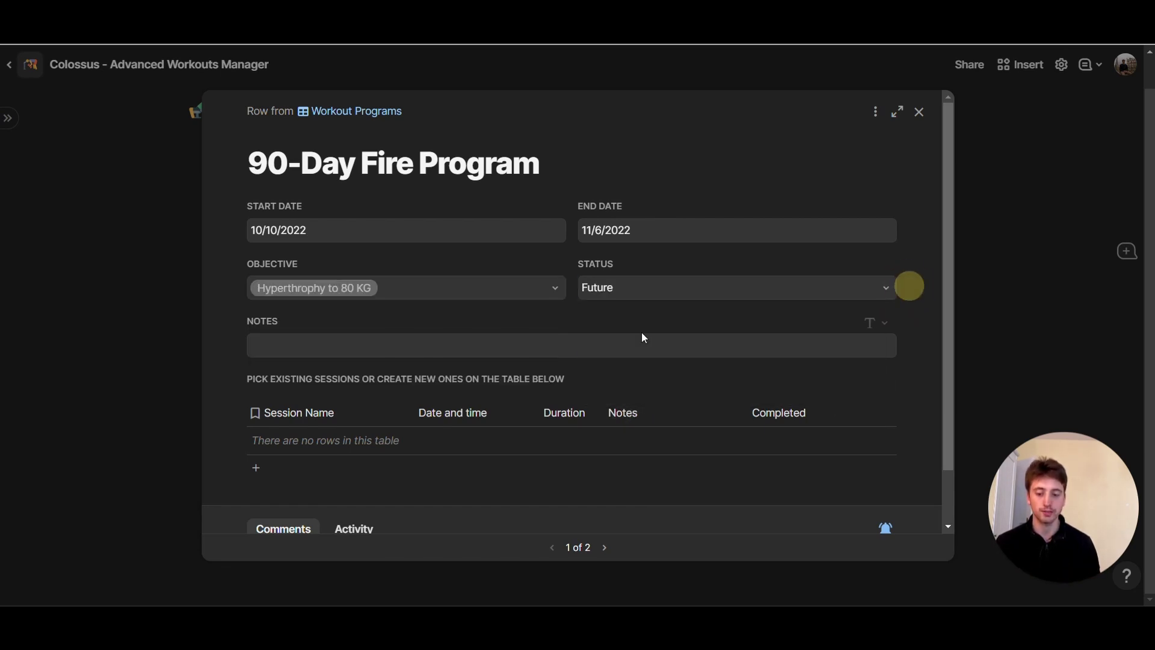
# Create a new session named "Full Body A" in the program's sessions table.
pyautogui.scroll(-2, 537, 360)
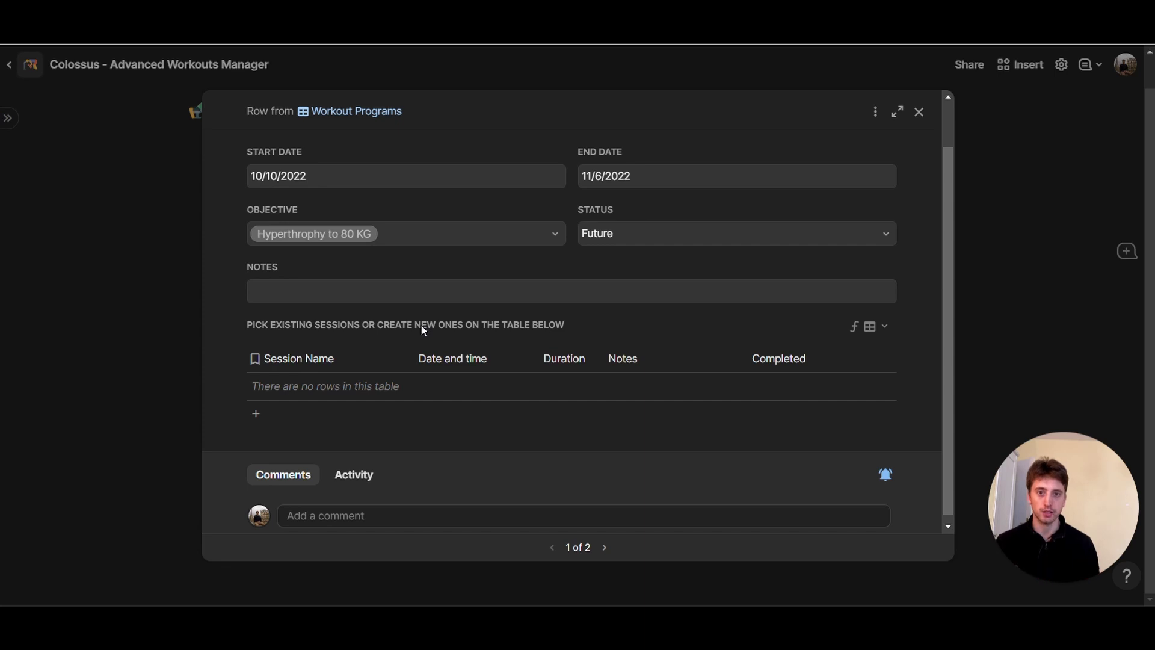
pyautogui.click(328, 415)
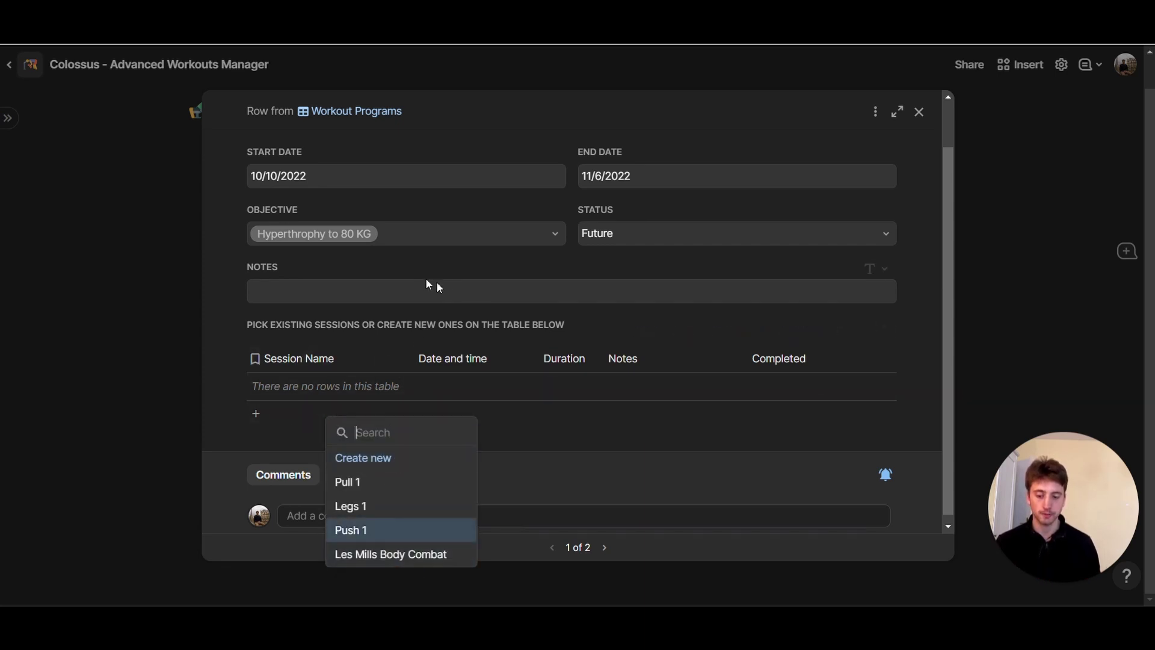
pyautogui.click(462, 318)
pyautogui.click(339, 413)
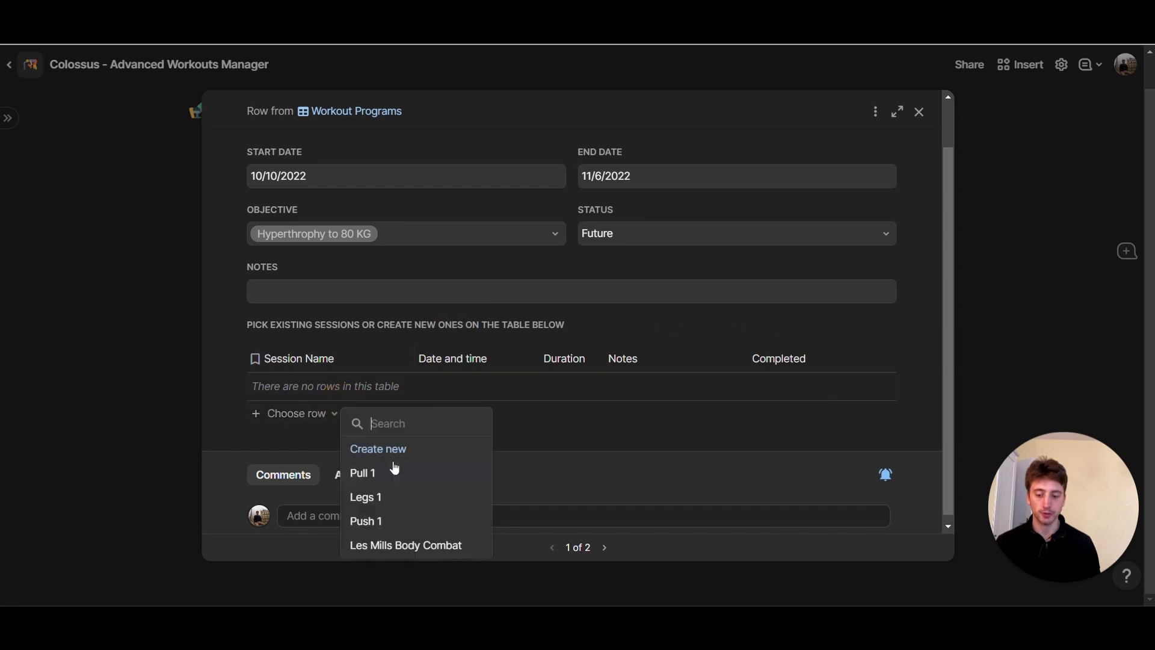
pyautogui.click(397, 448)
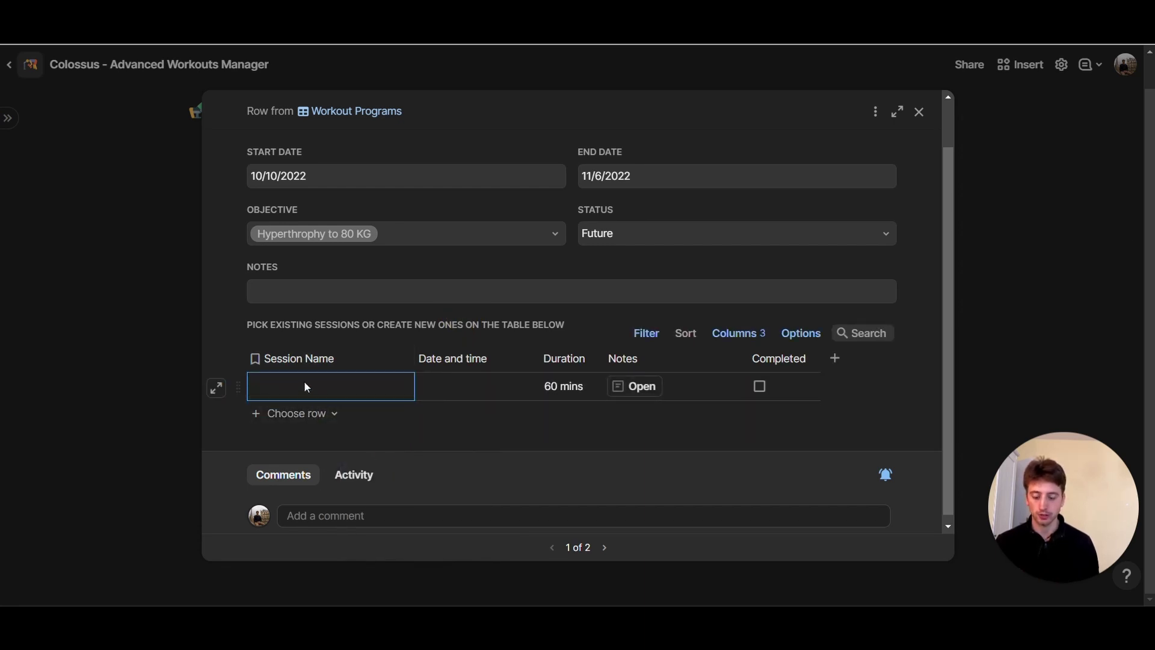
pyautogui.write('Full Body A')
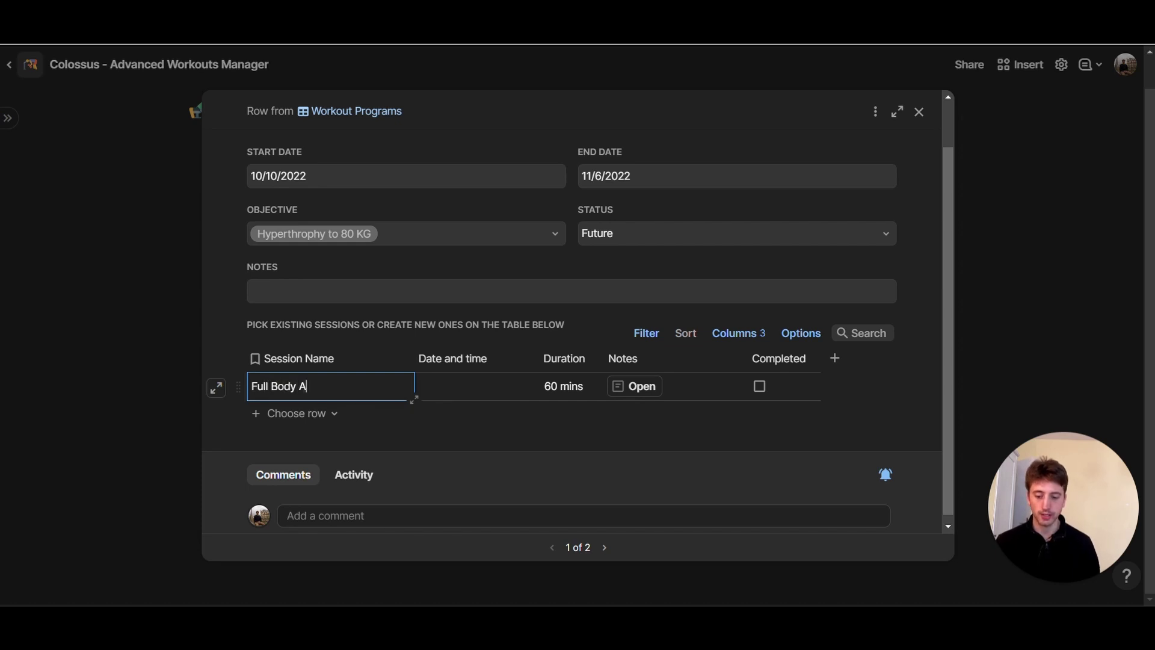
pyautogui.press('Tab')
# Schedule the Full Body A session for 10/17/2022 at 5:00 PM.
pyautogui.click(443, 395)
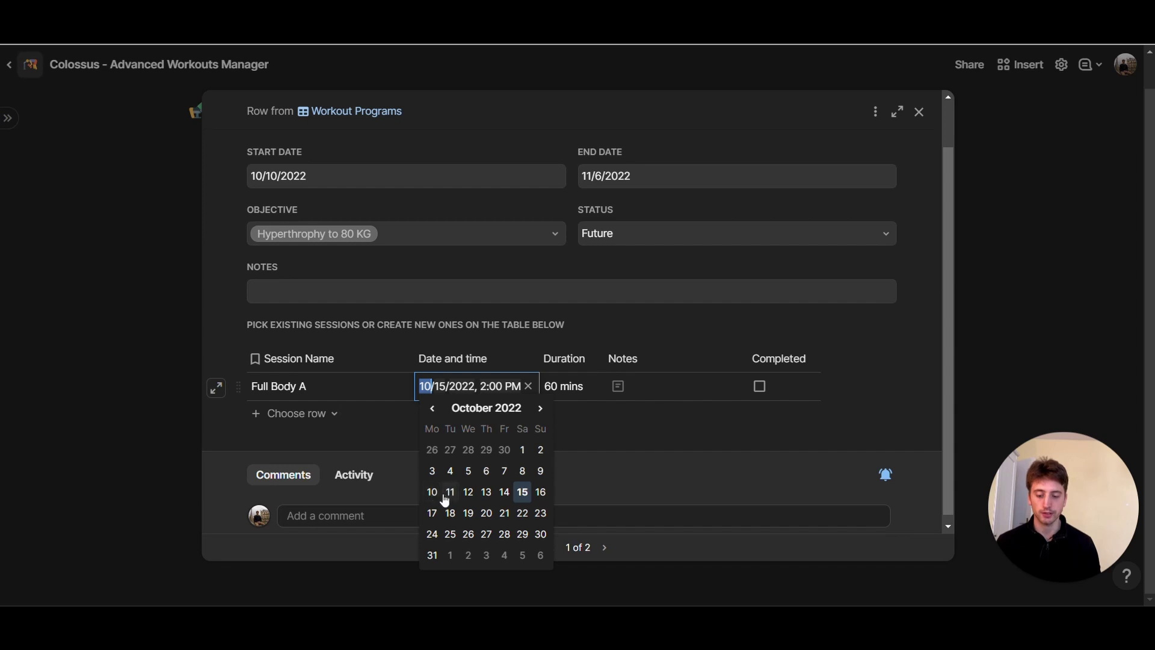
pyautogui.click(433, 513)
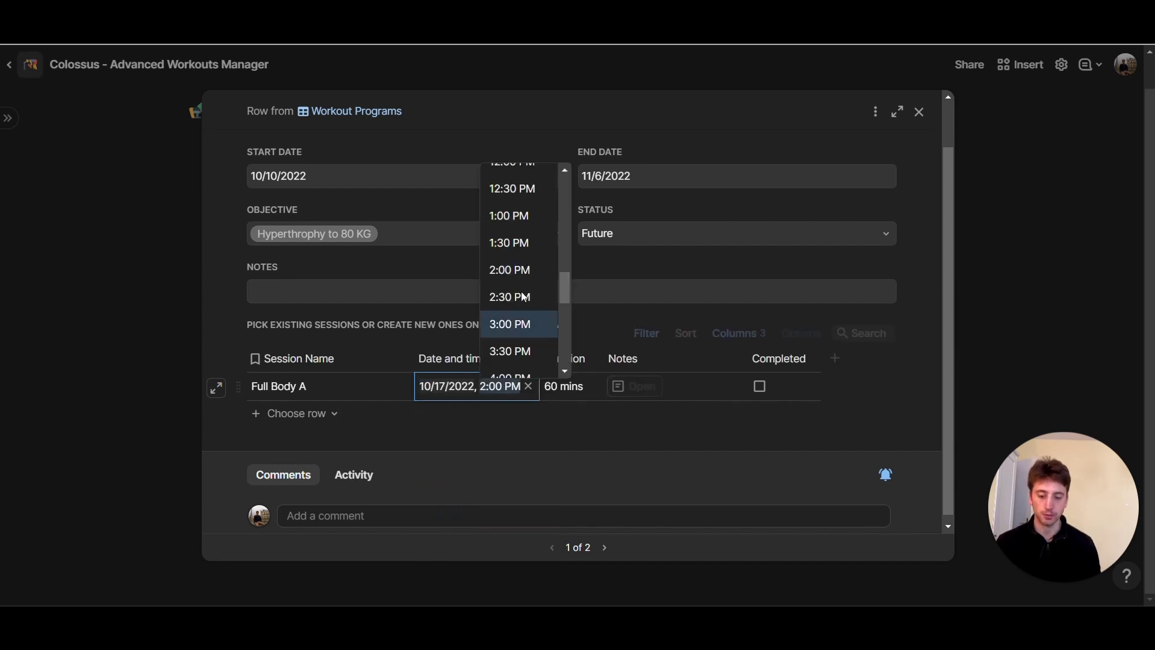
pyautogui.scroll(-3, 513, 297)
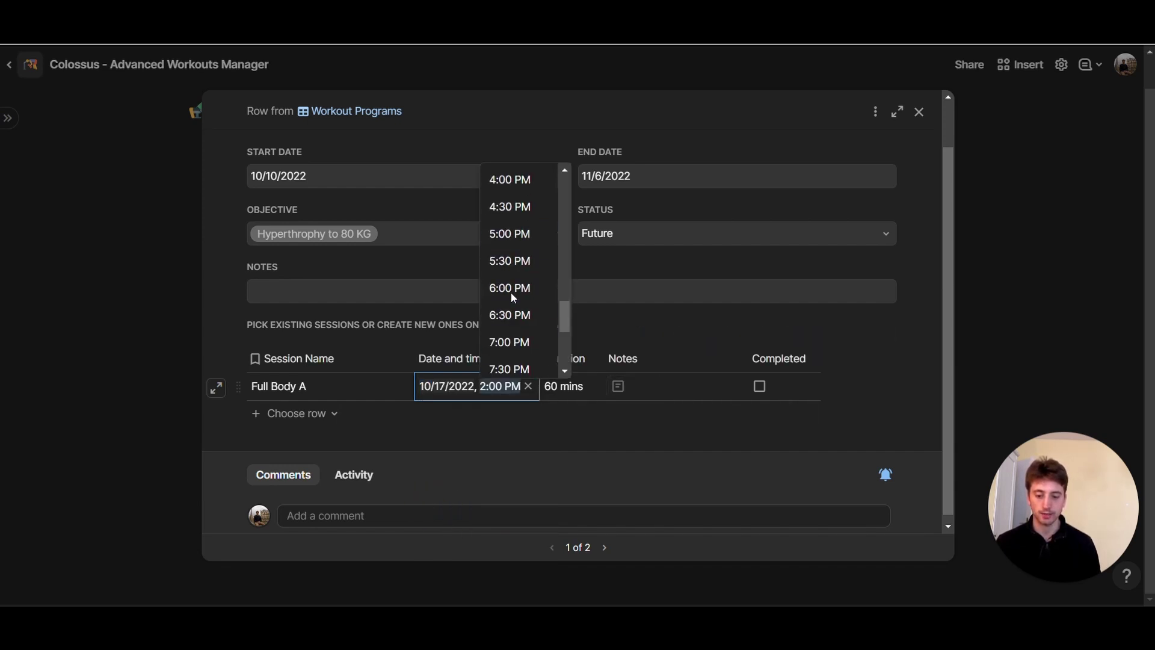
pyautogui.click(521, 240)
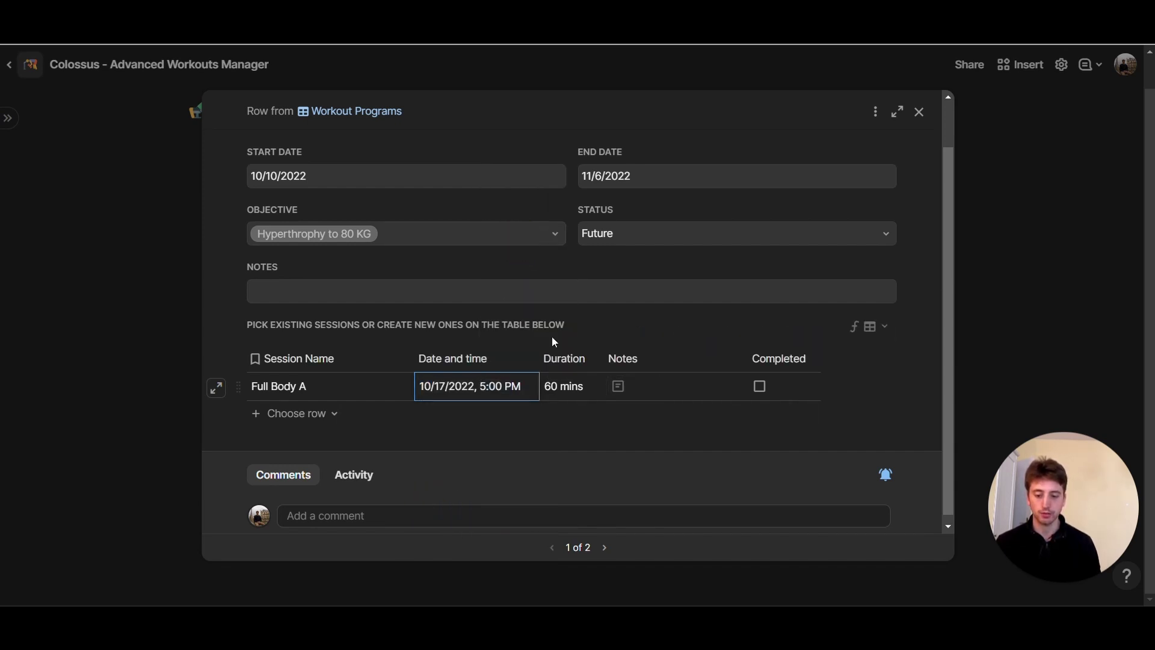
# Check the session's duration without changing it, and open the Full Body A record to review its movements and weight tracker.
pyautogui.click(568, 388)
pyautogui.click(560, 390)
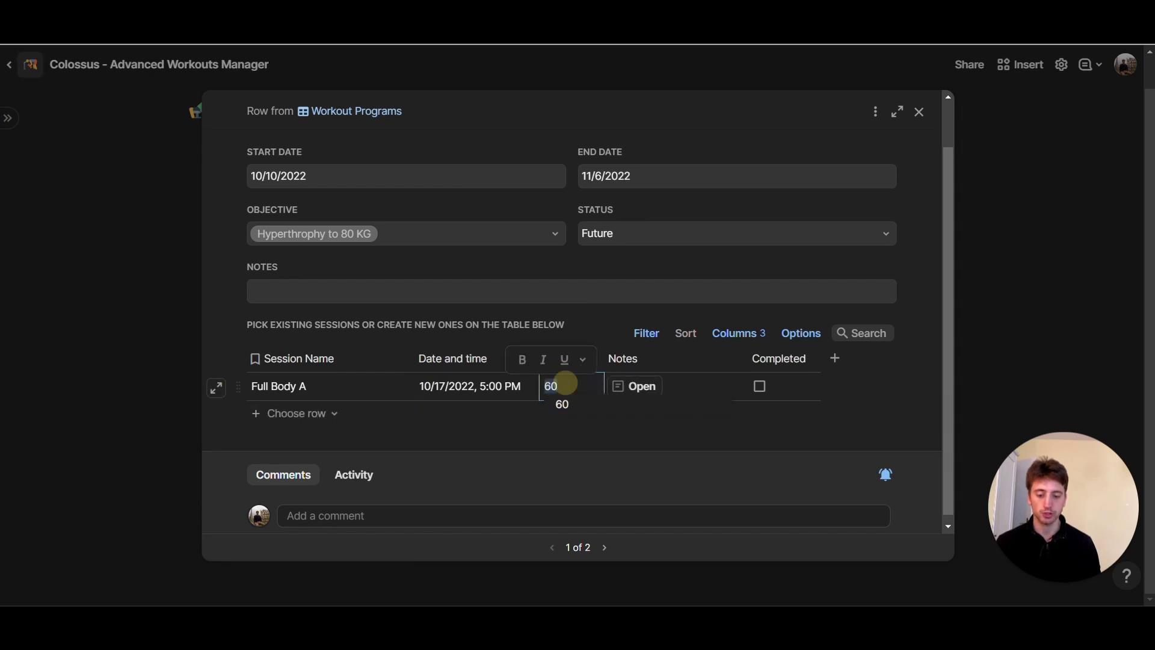
pyautogui.click(630, 327)
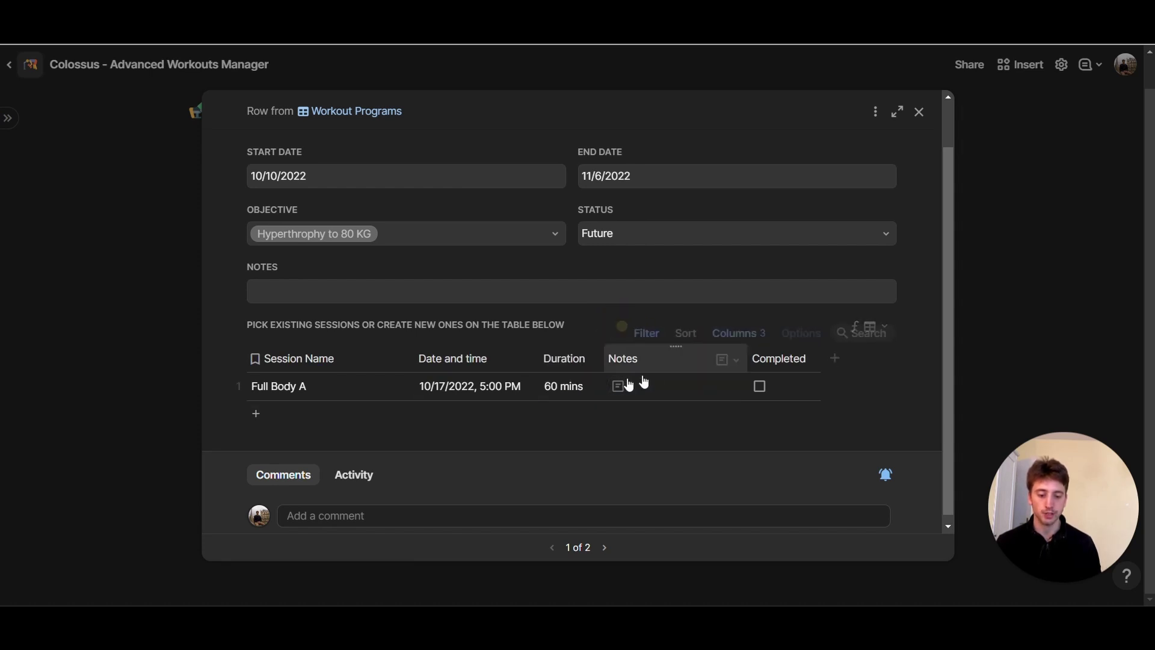
pyautogui.click(625, 391)
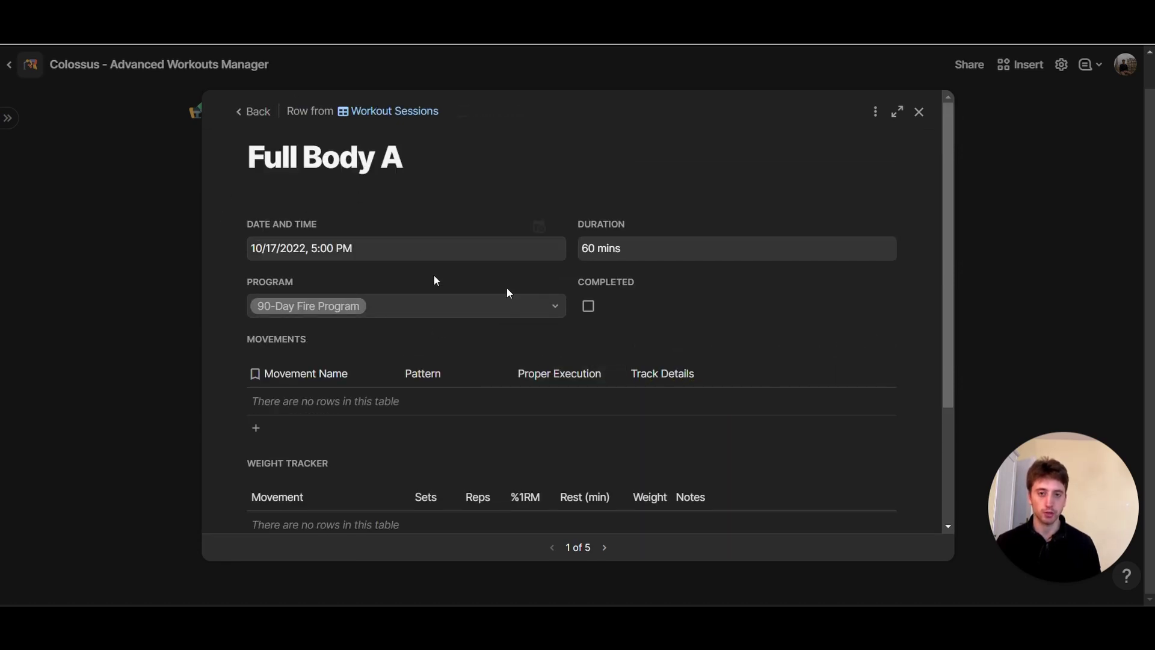
pyautogui.scroll(-2, 553, 334)
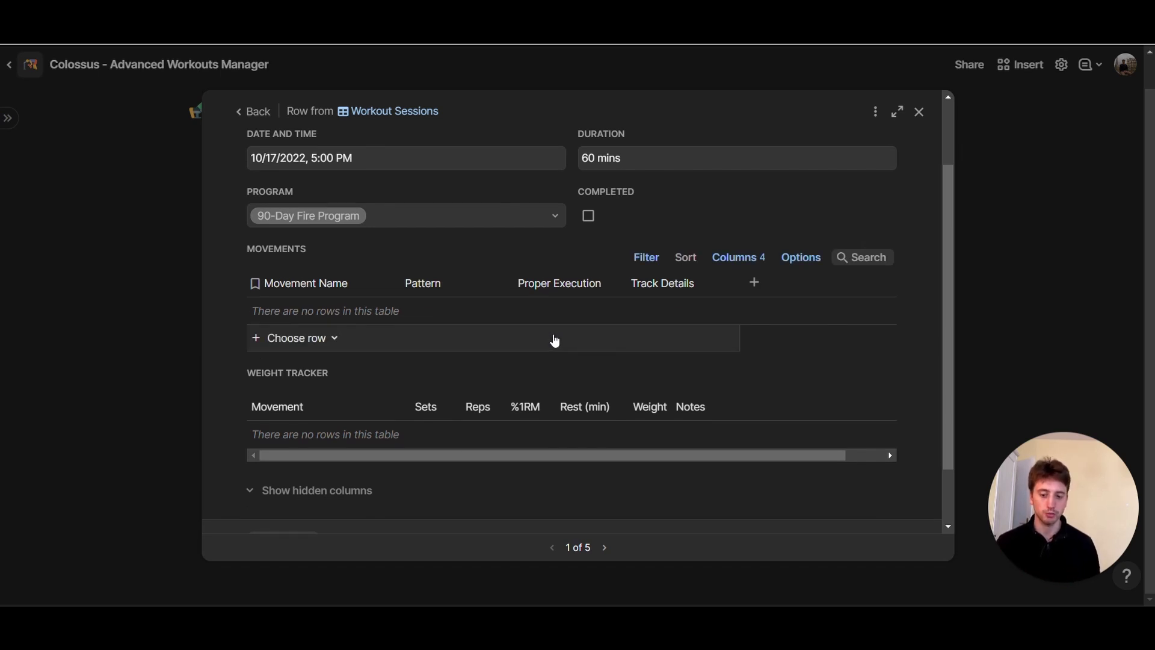
pyautogui.scroll(-1, 554, 338)
pyautogui.scroll(3, 553, 335)
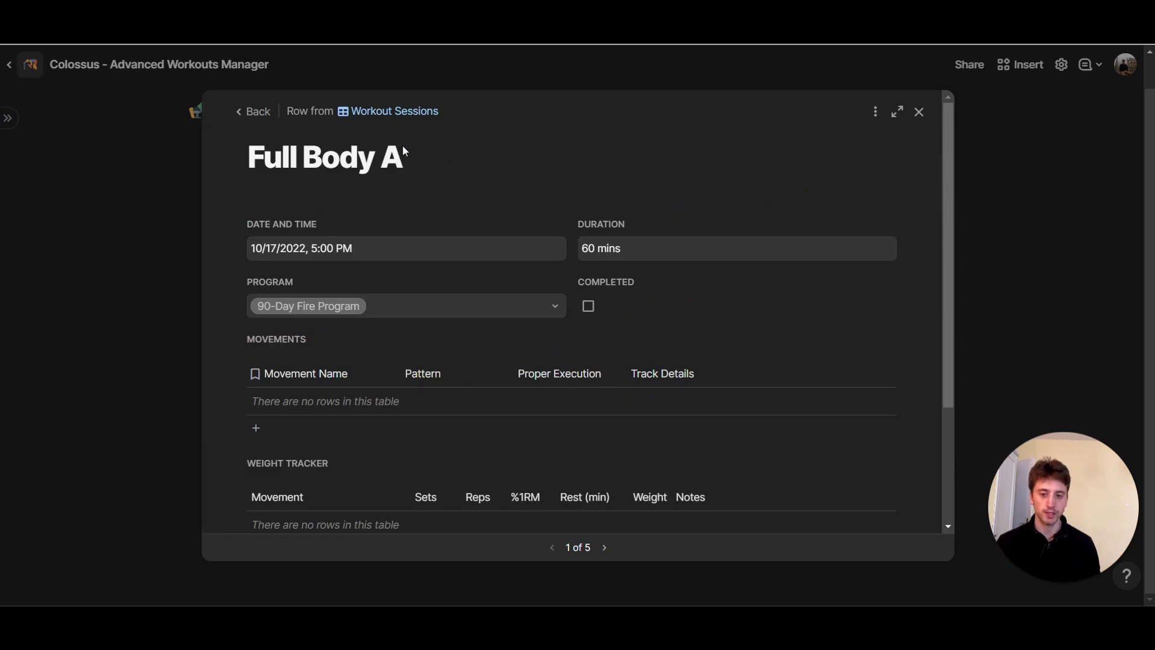
# Add the existing Back Squat movement to the Full Body A session's movements.
pyautogui.scroll(-3, 514, 263)
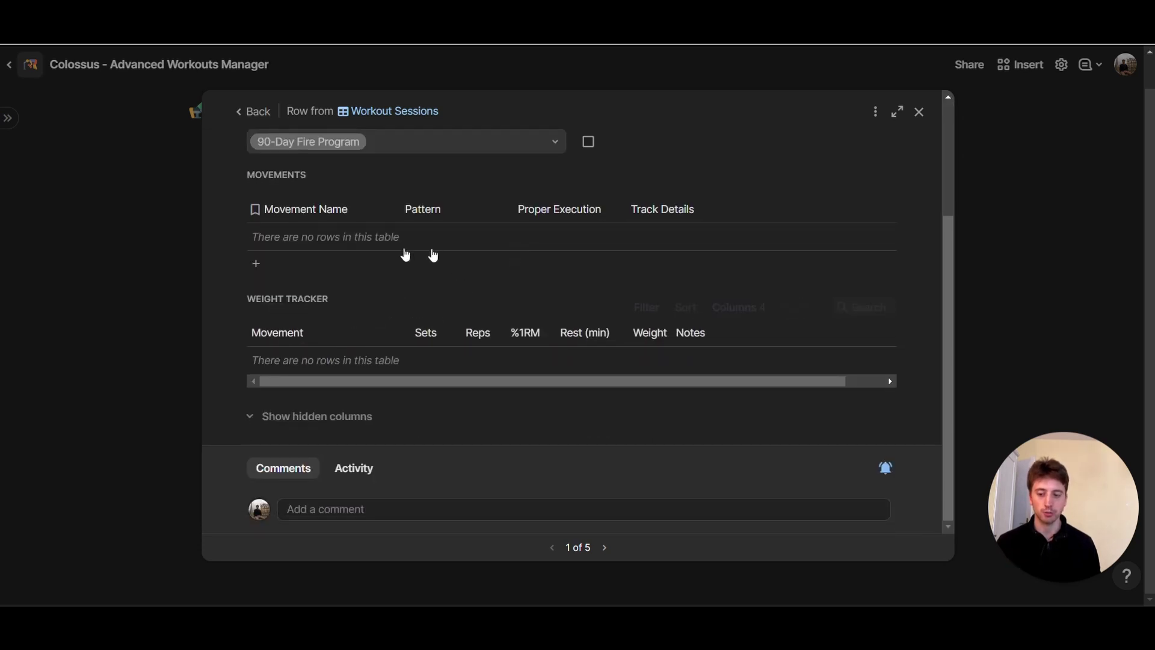
pyautogui.click(369, 264)
pyautogui.write('squa')
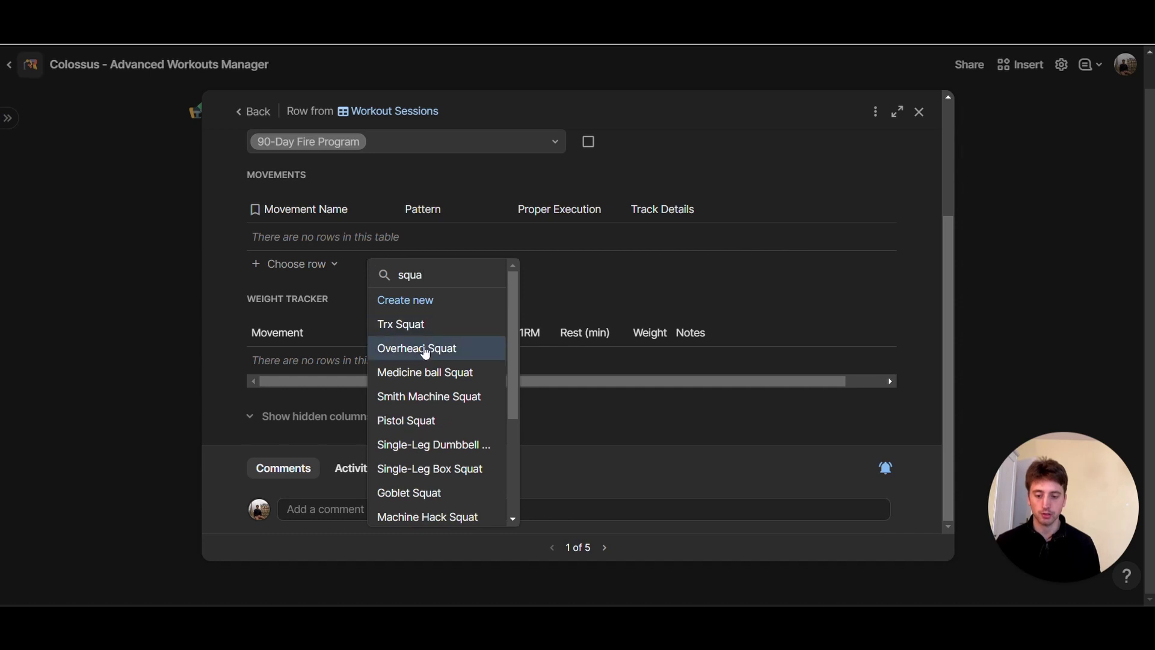
pyautogui.scroll(-3, 446, 405)
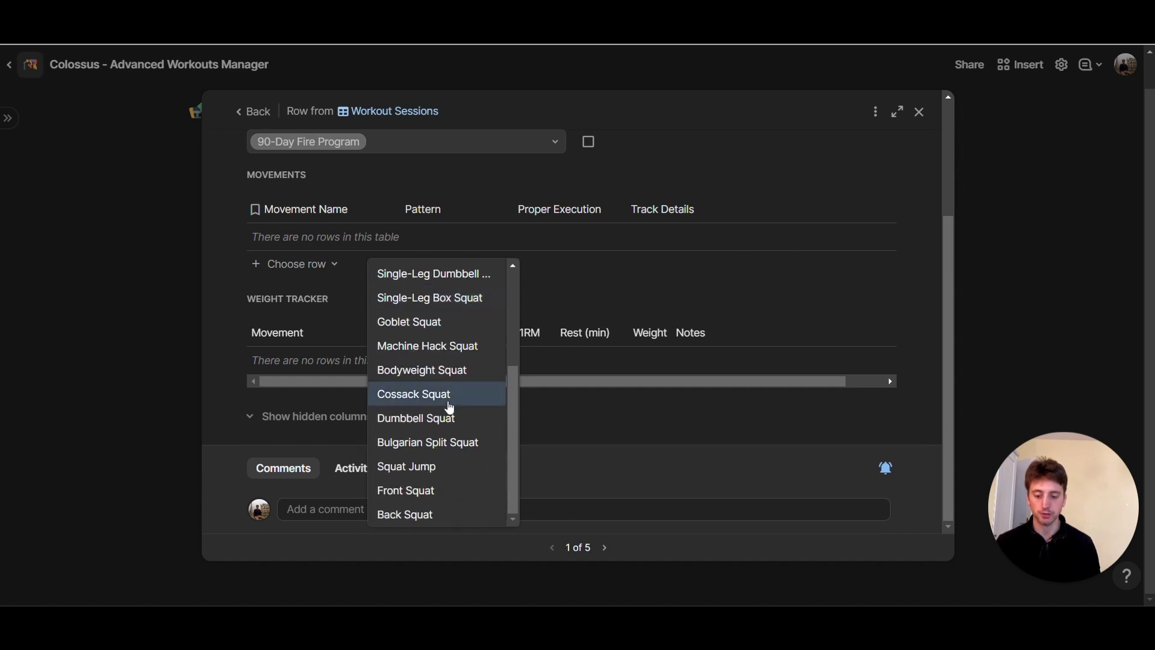
pyautogui.click(416, 514)
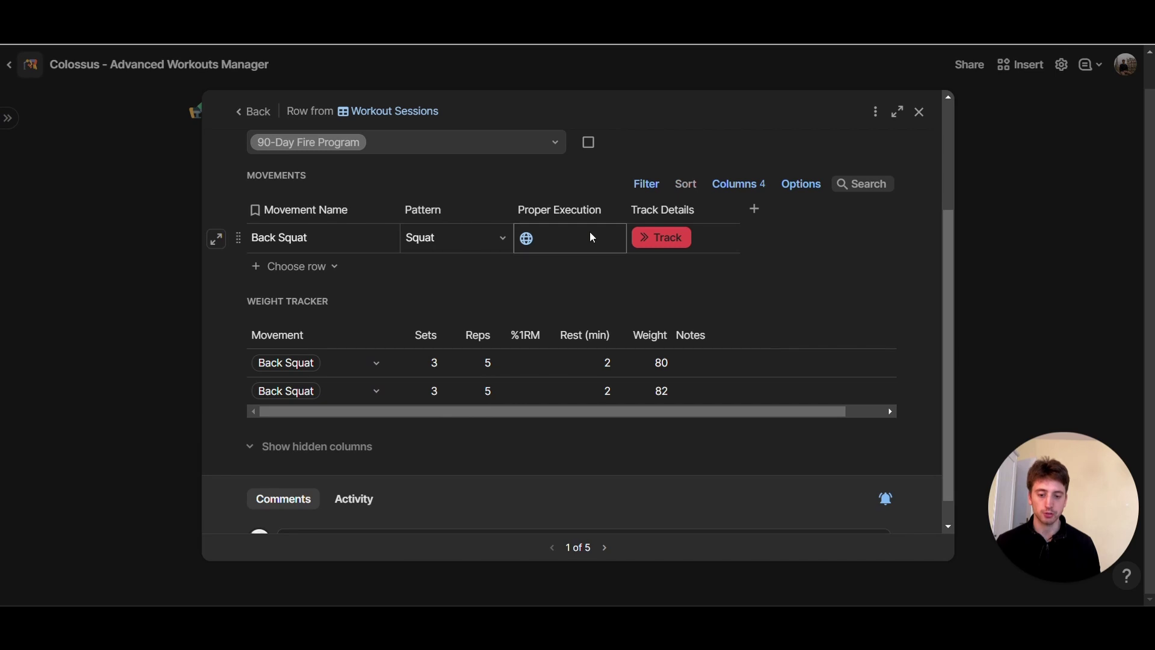
# Add the Barbell Bench Press and Hip Thrusts movements to the Full Body A session.
pyautogui.click(325, 269)
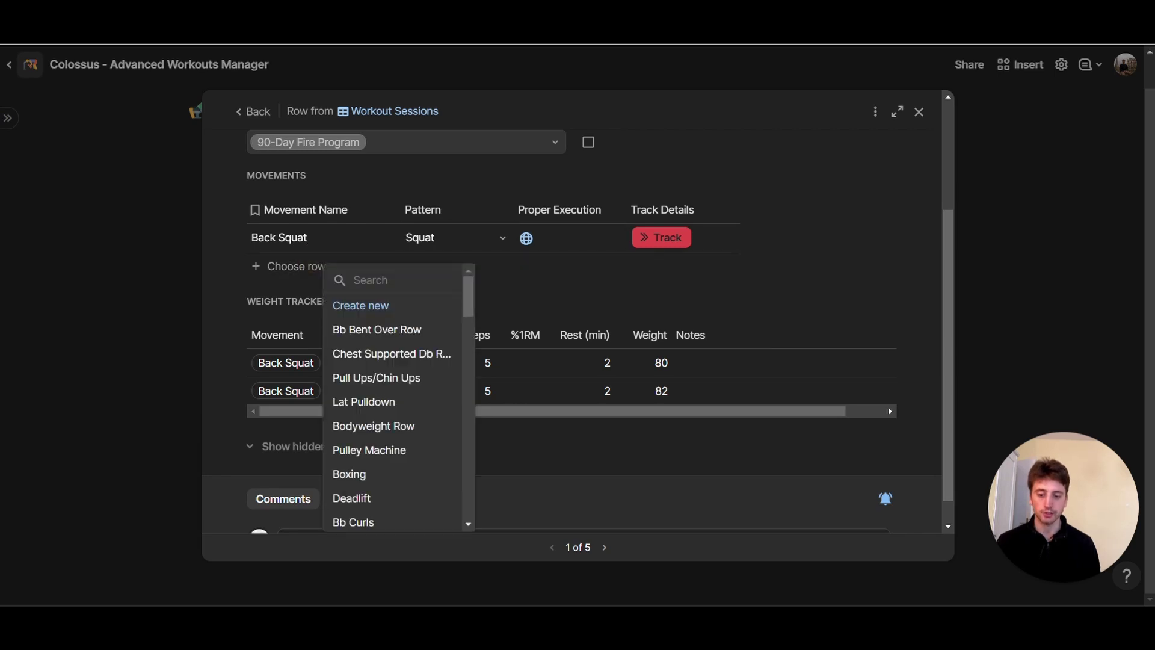
pyautogui.write('bench')
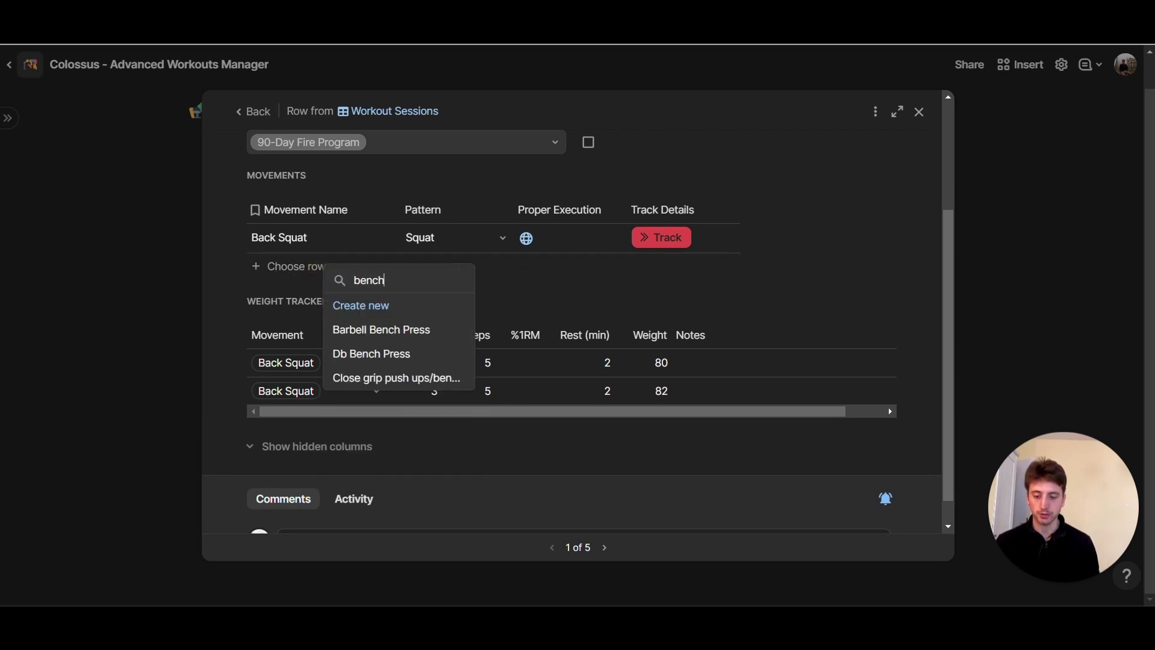
pyautogui.click(399, 331)
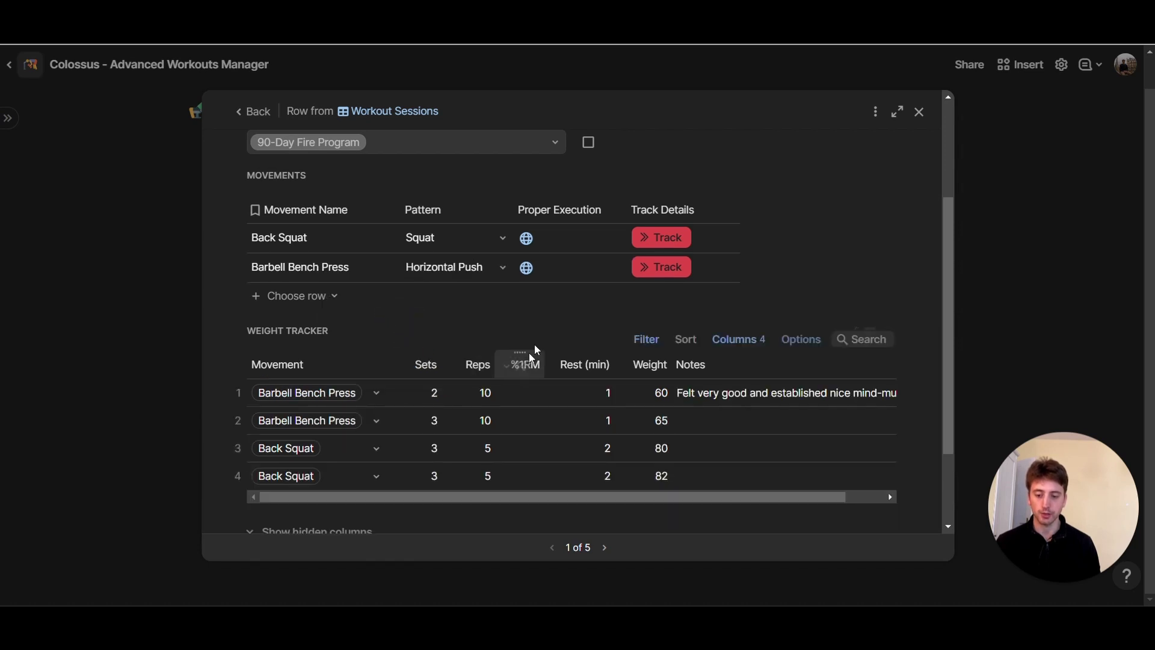
pyautogui.click(376, 295)
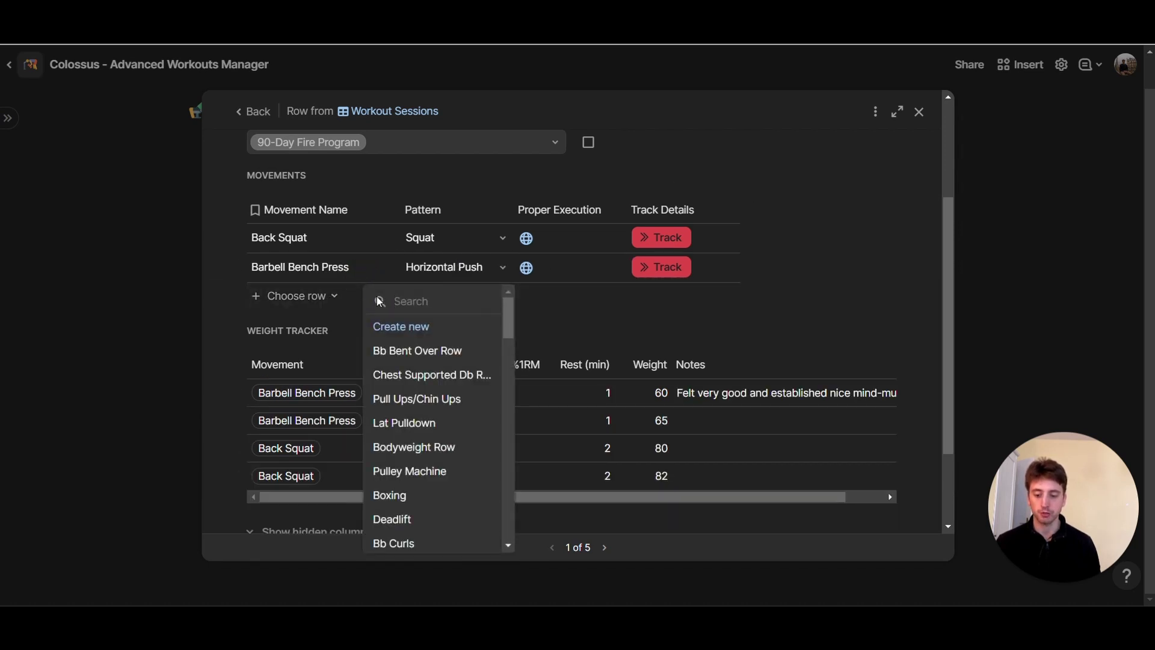
pyautogui.write('hip')
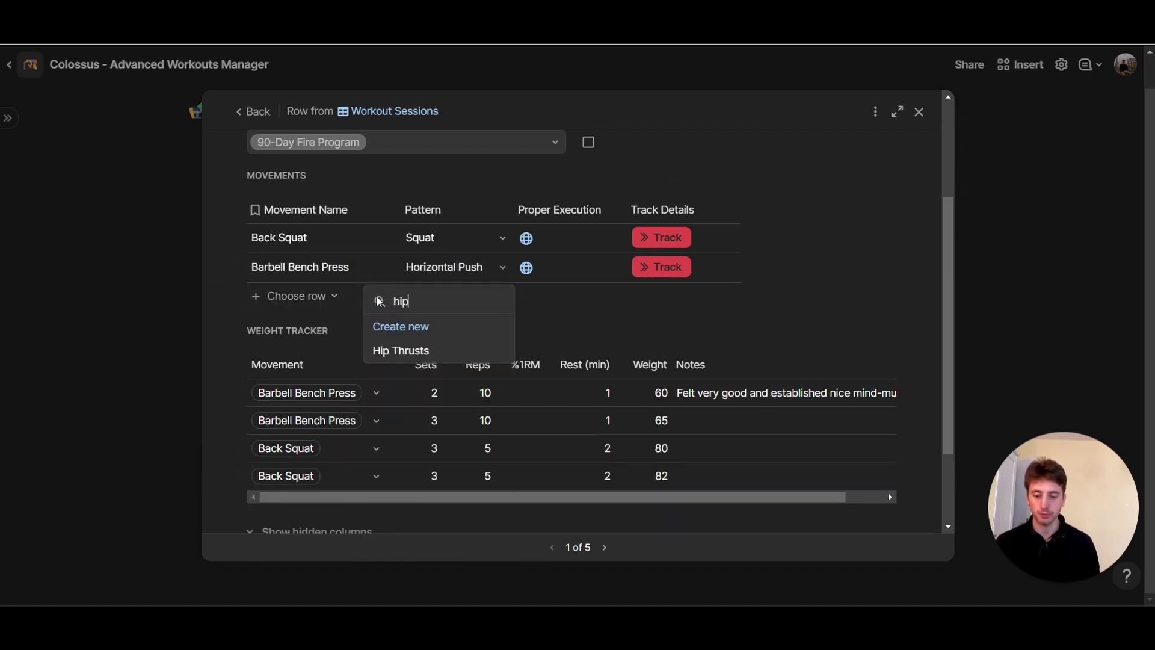
pyautogui.click(402, 350)
# Add the Bb Bent Over Row and Bb Overhead Press movements to the Full Body A session.
pyautogui.click(312, 334)
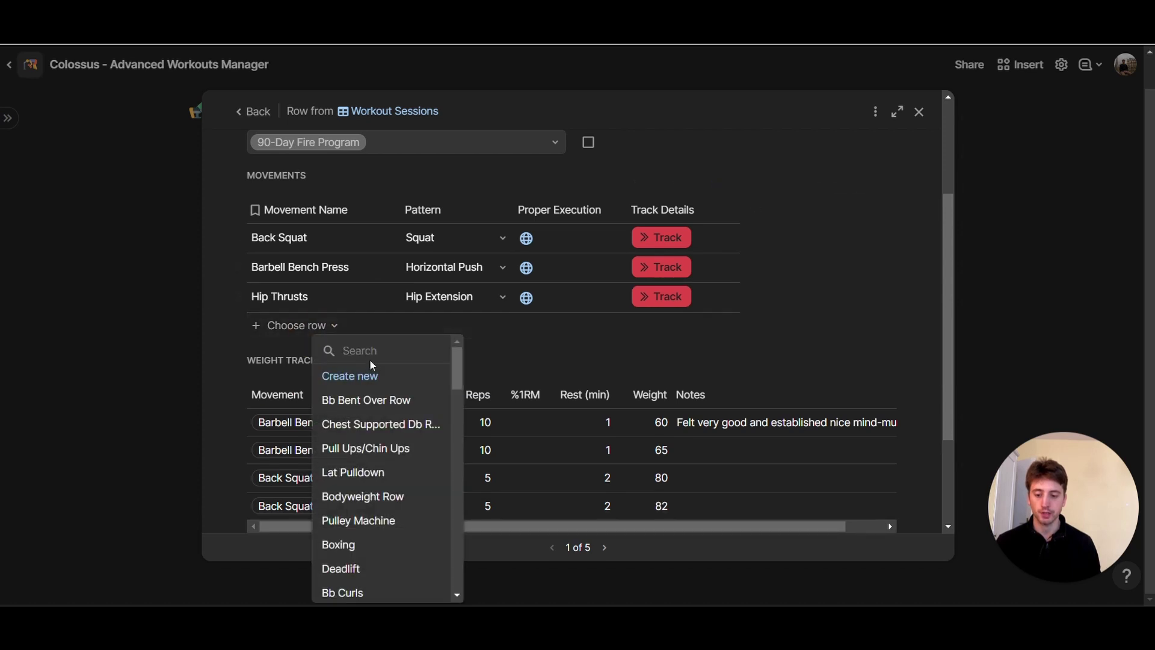
pyautogui.write('bent o')
pyautogui.write('w')
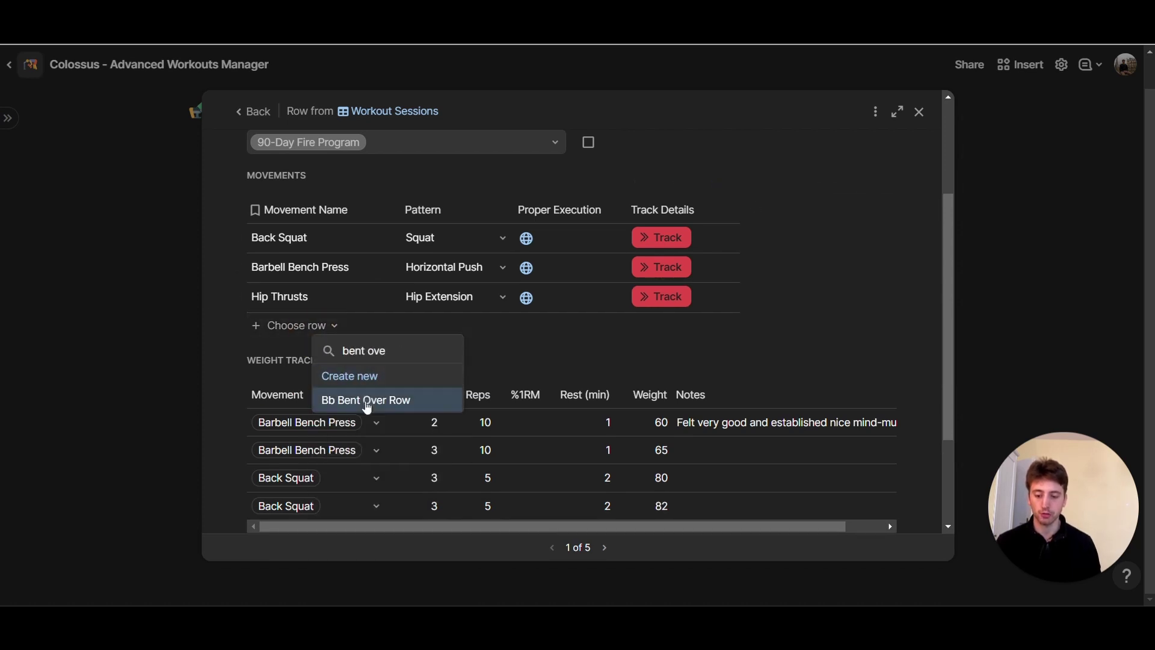
pyautogui.click(364, 400)
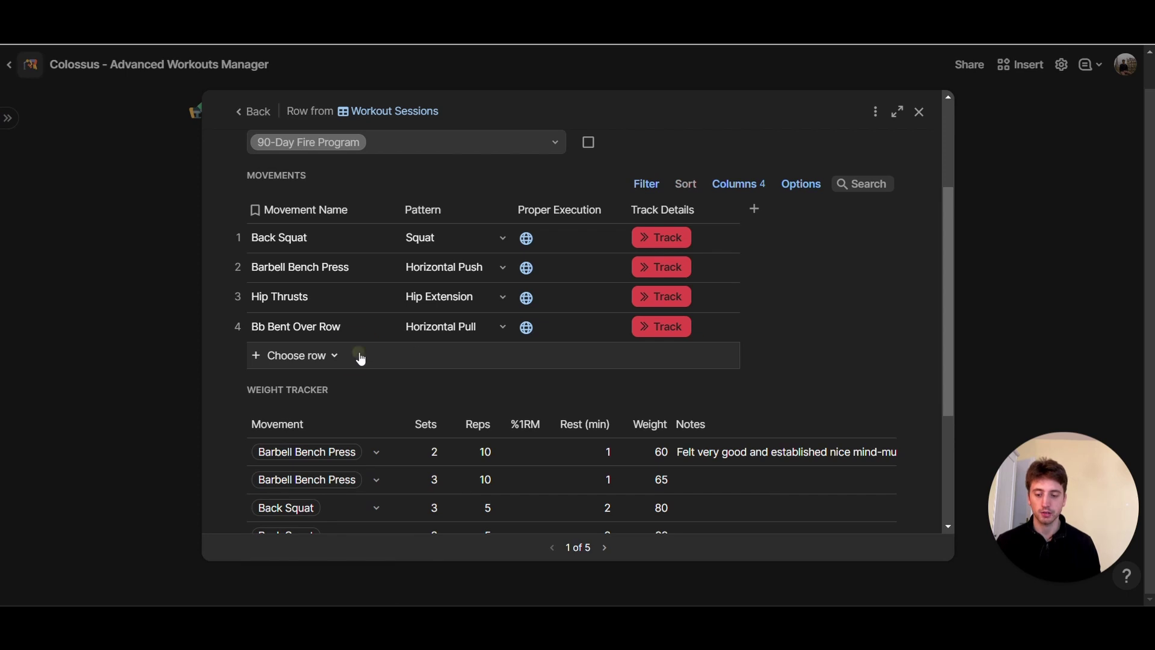
pyautogui.click(313, 369)
pyautogui.write('ove')
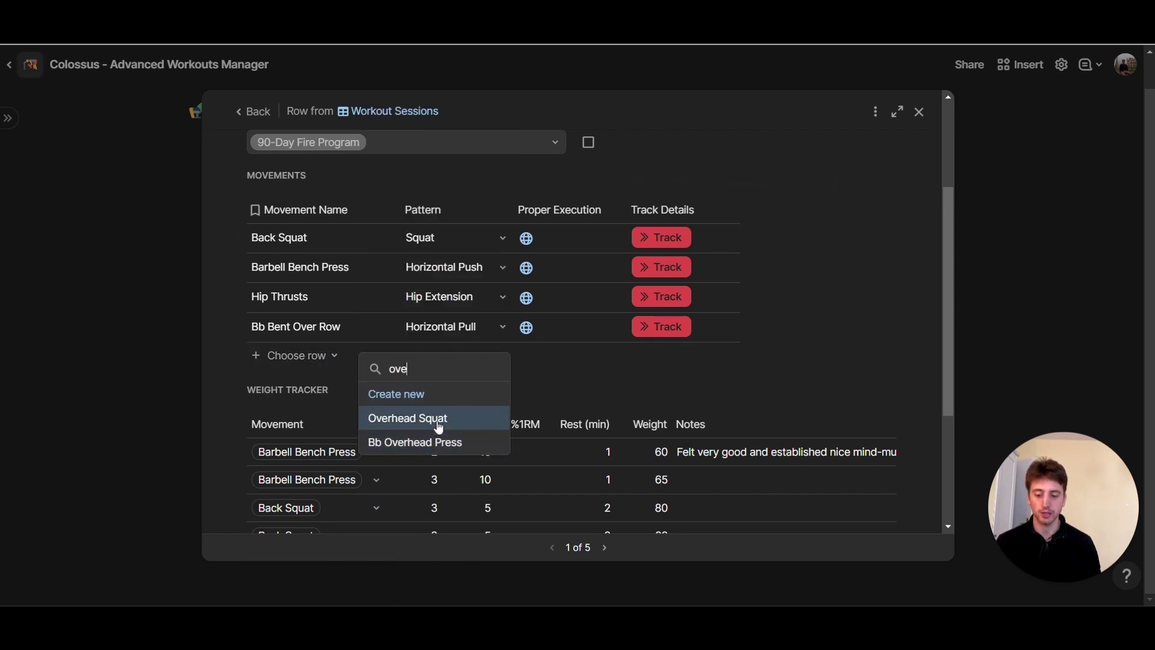
pyautogui.click(438, 442)
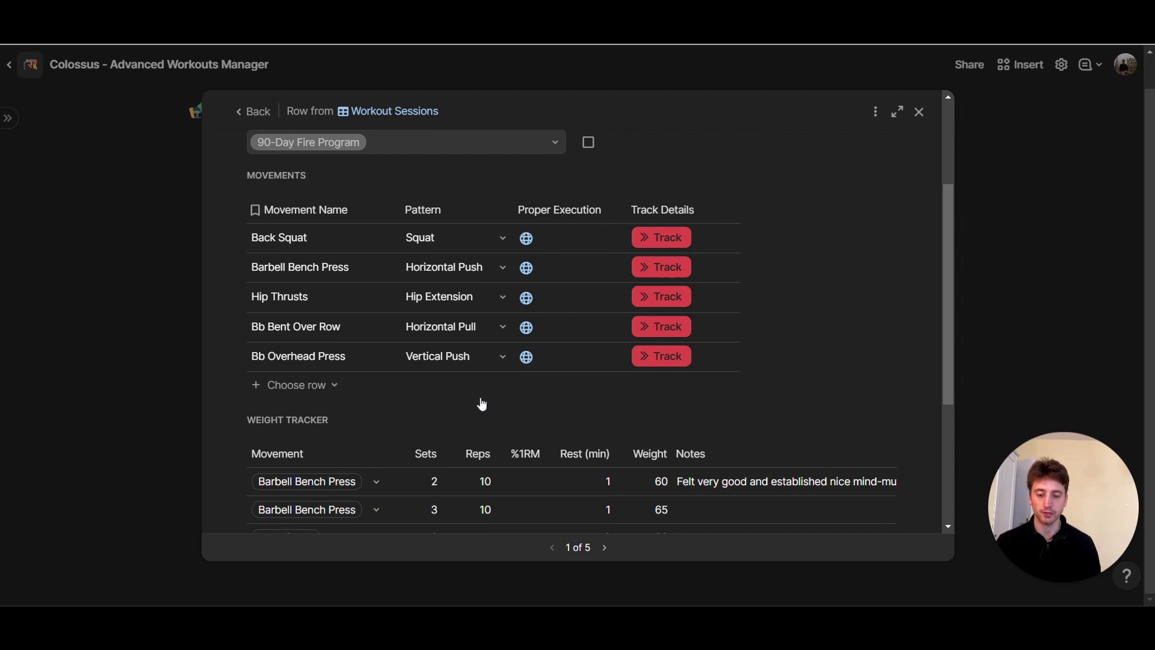
# Search the movements for a triceps exercise and create a new one named "Tricep Pushdowns" in the Full Body A session.
pyautogui.click(335, 386)
pyautogui.write('tric')
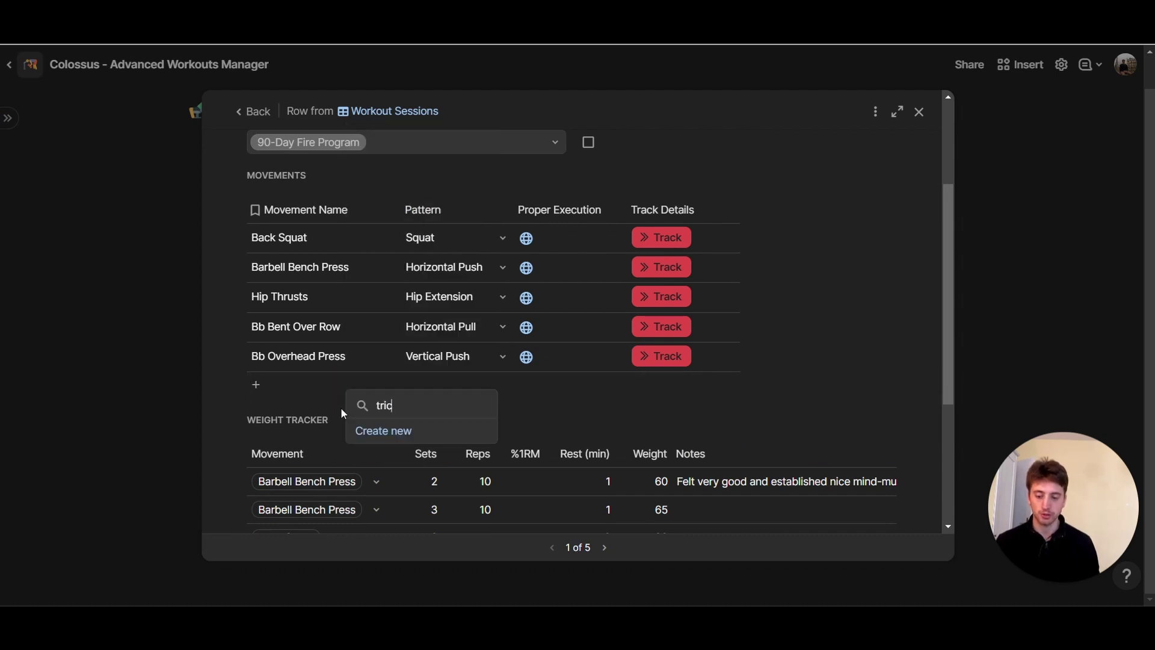
pyautogui.press('BackSpace')
pyautogui.write('ce')
pyautogui.press('BackSpace')
pyautogui.press('BackSpace')
pyautogui.press('BackSpace')
pyautogui.press('BackSpace')
pyautogui.press('BackSpace')
pyautogui.write('T')
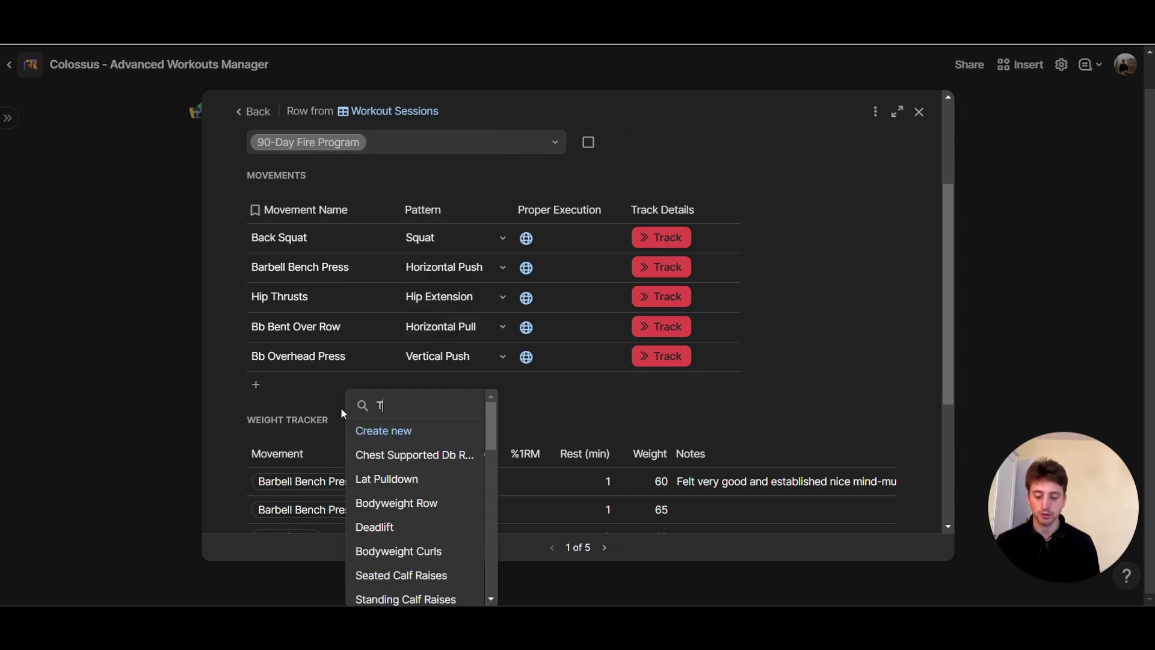
pyautogui.write('ricep Pushdowns')
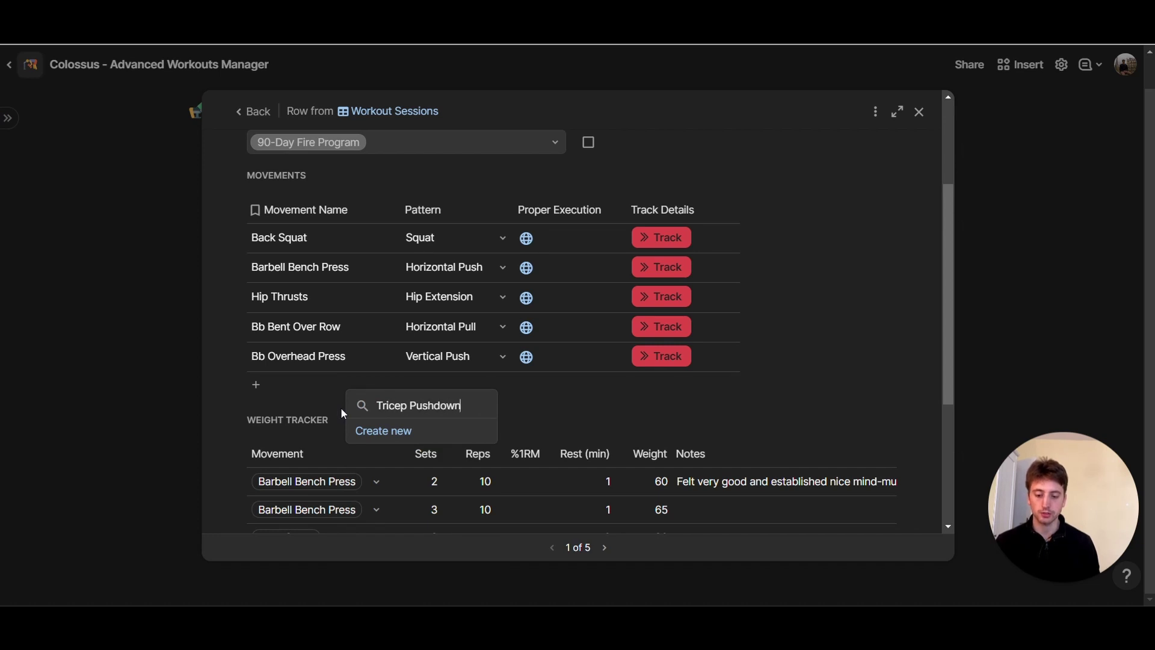
pyautogui.click(405, 430)
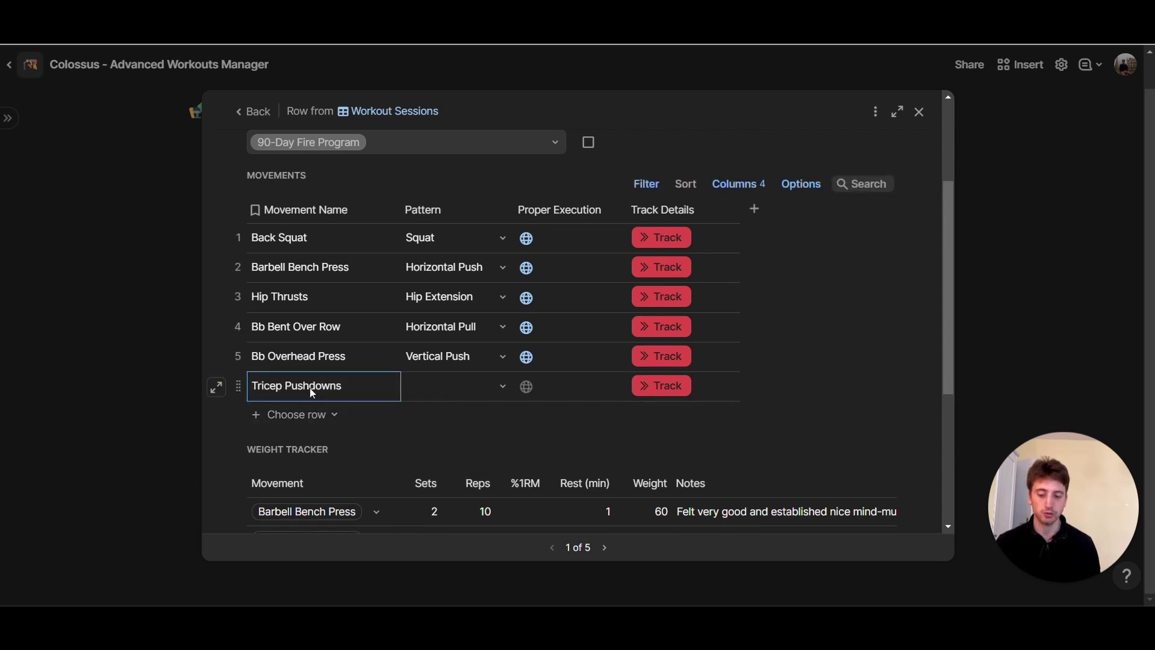
# Set the pattern of the Tricep Pushdowns movement to Elbow Extension.
pyautogui.click(486, 400)
pyautogui.click(501, 386)
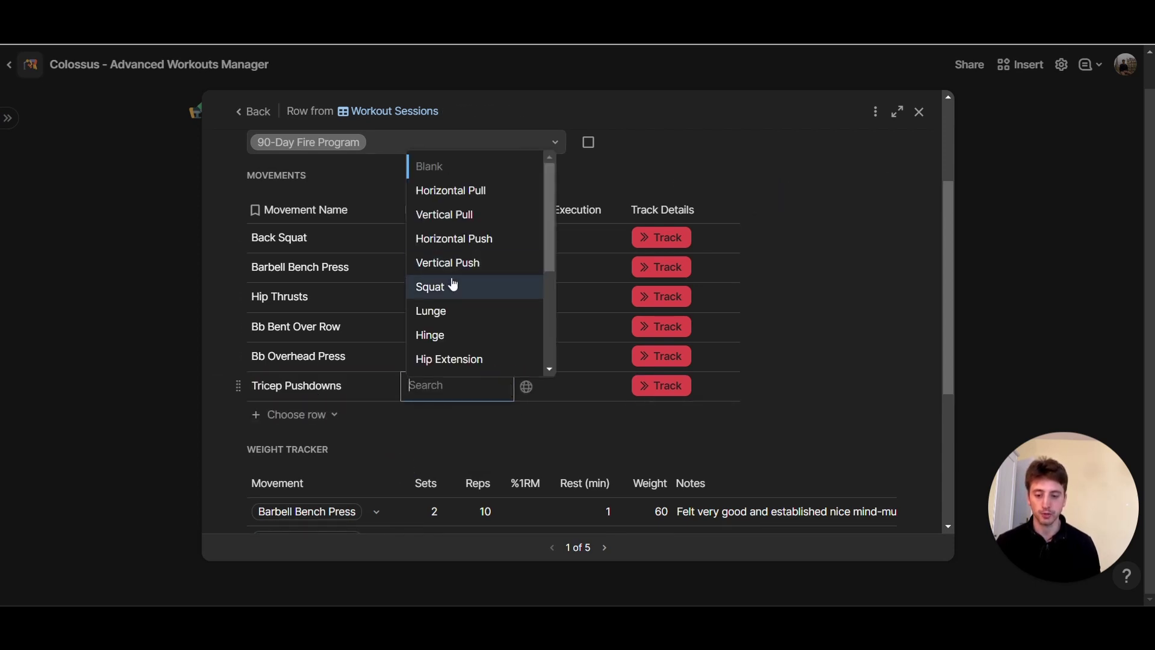
pyautogui.scroll(-3, 451, 284)
pyautogui.scroll(1, 467, 292)
pyautogui.scroll(2, 466, 292)
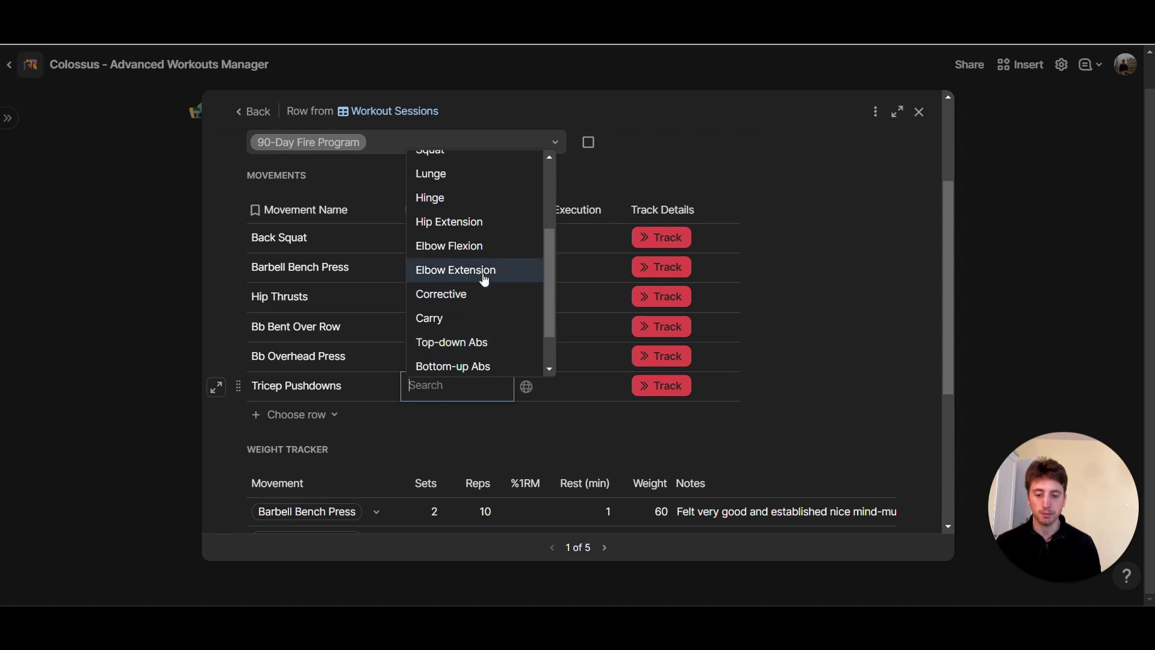
pyautogui.click(478, 270)
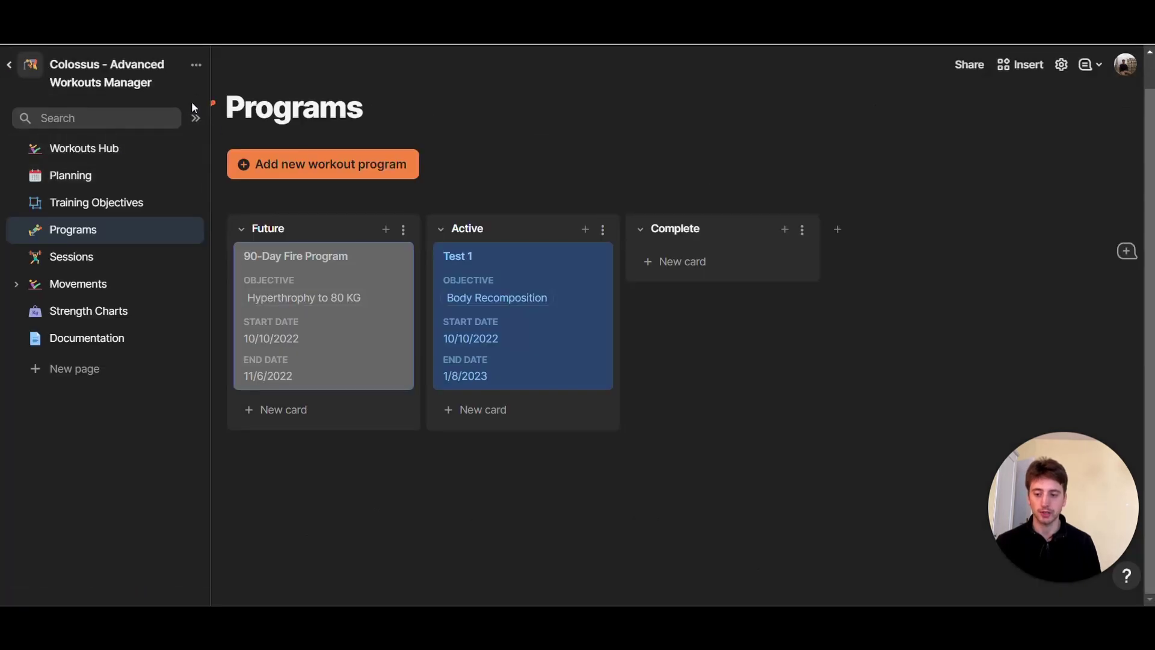
# Look at the Sessions calendar, and open the Movements page with the page list collapsed.
pyautogui.click(196, 116)
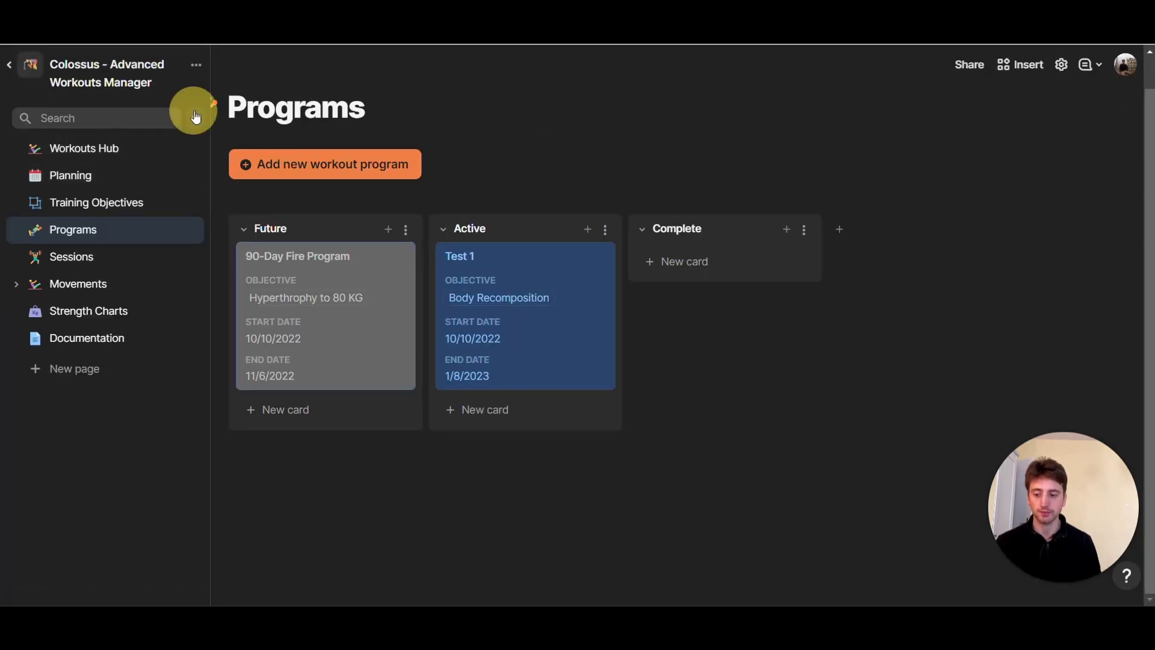
pyautogui.click(132, 257)
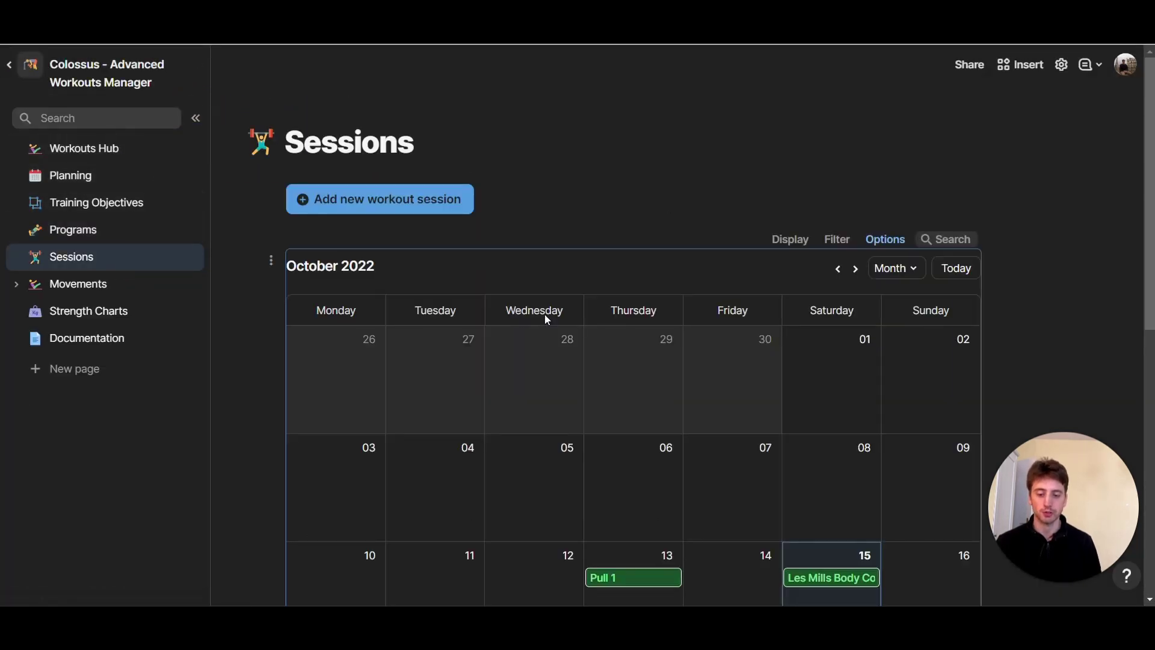
pyautogui.click(78, 283)
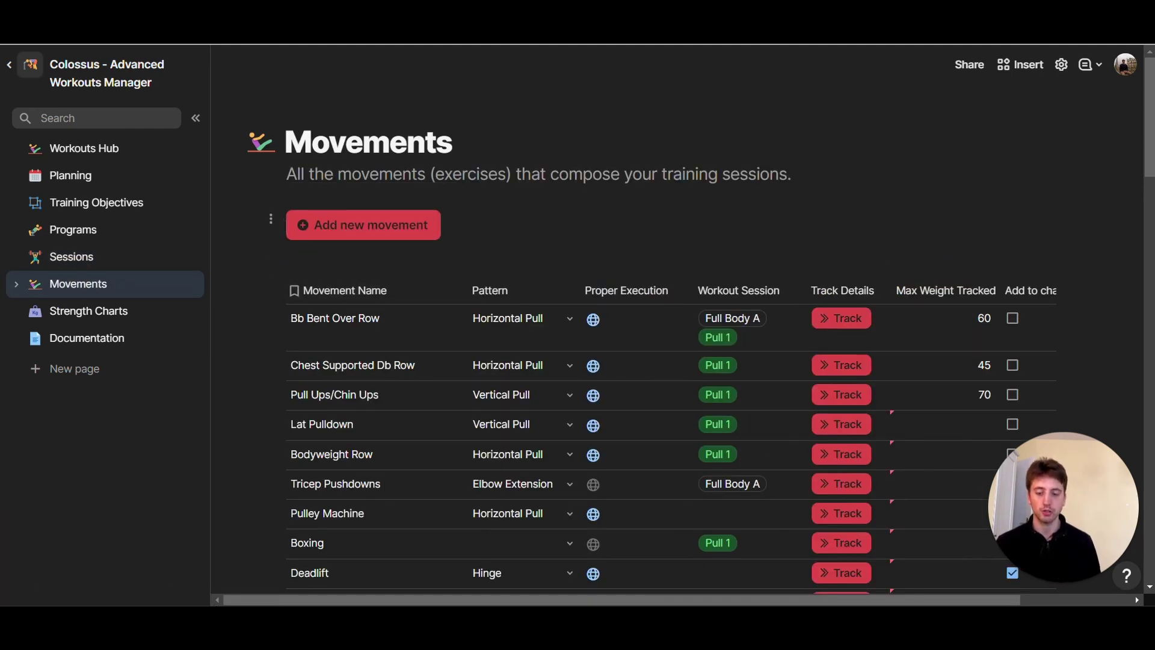
pyautogui.click(194, 118)
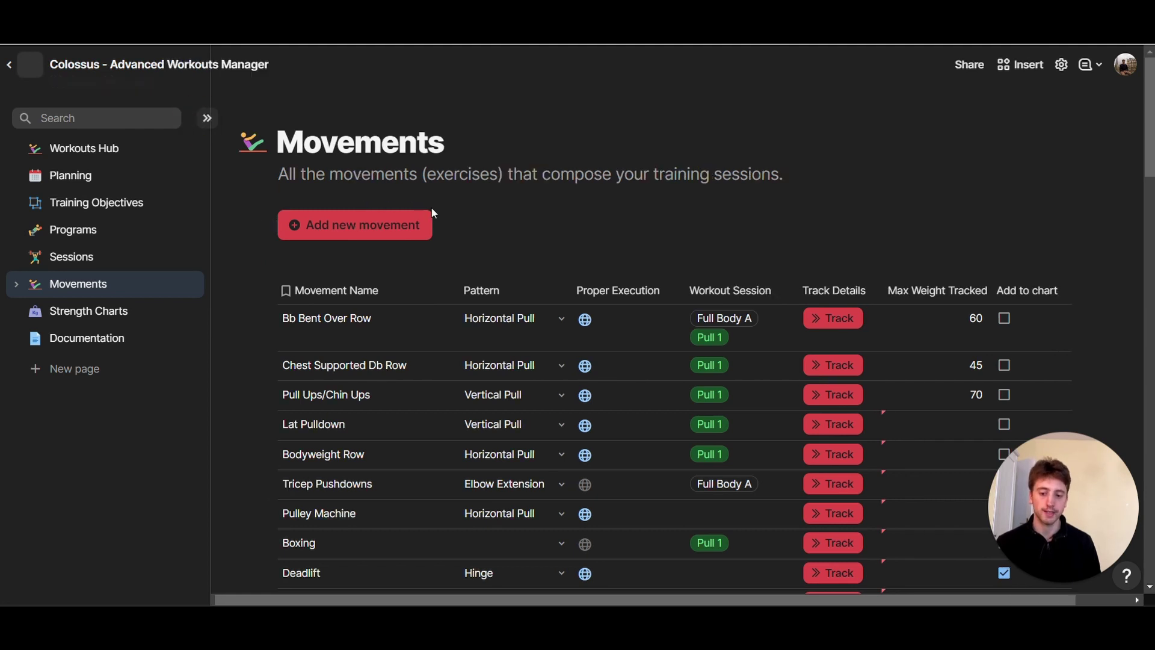
# Add a new blank movement and view its pattern options without choosing one.
pyautogui.click(162, 231)
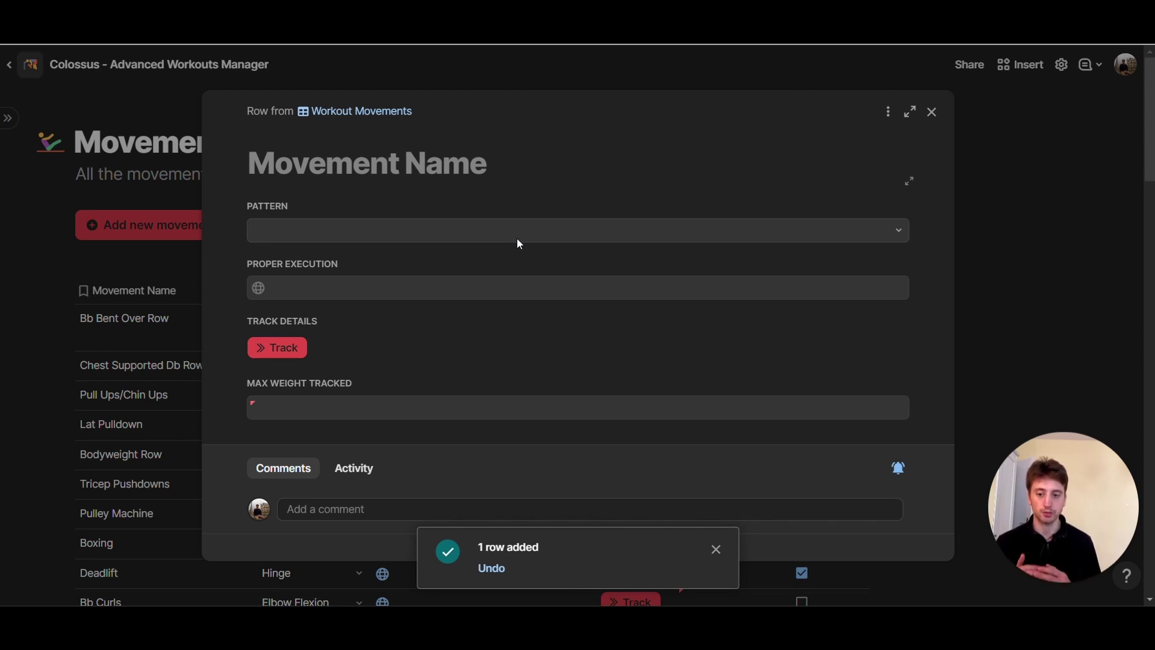
pyautogui.click(405, 229)
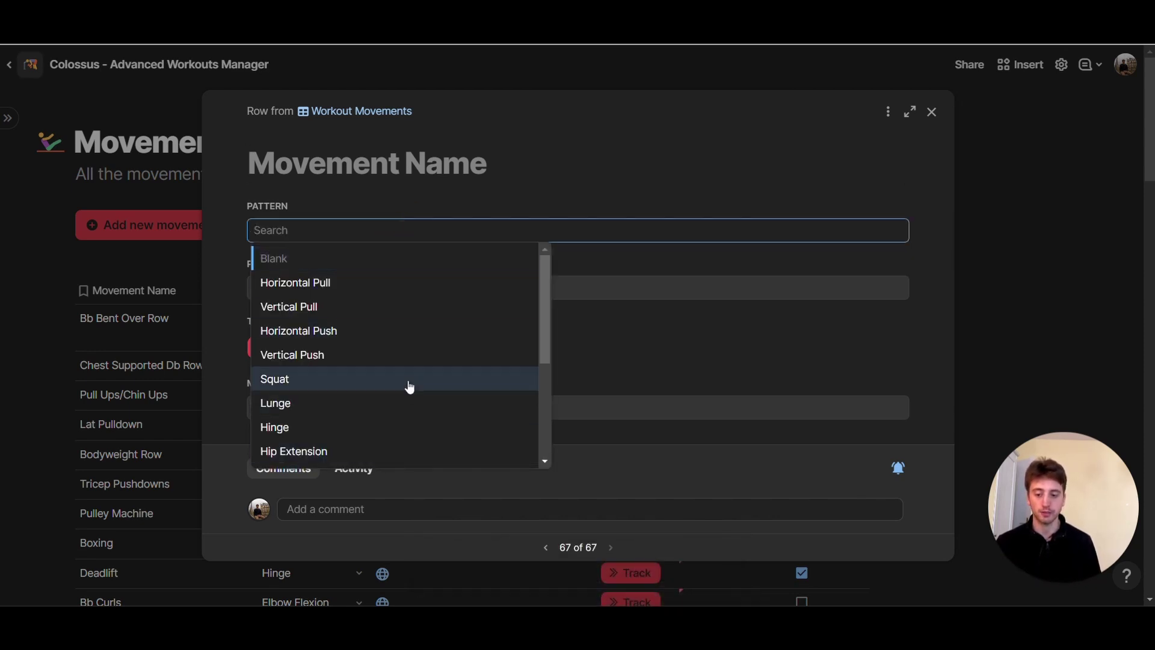
pyautogui.scroll(-3, 409, 386)
pyautogui.scroll(3, 471, 361)
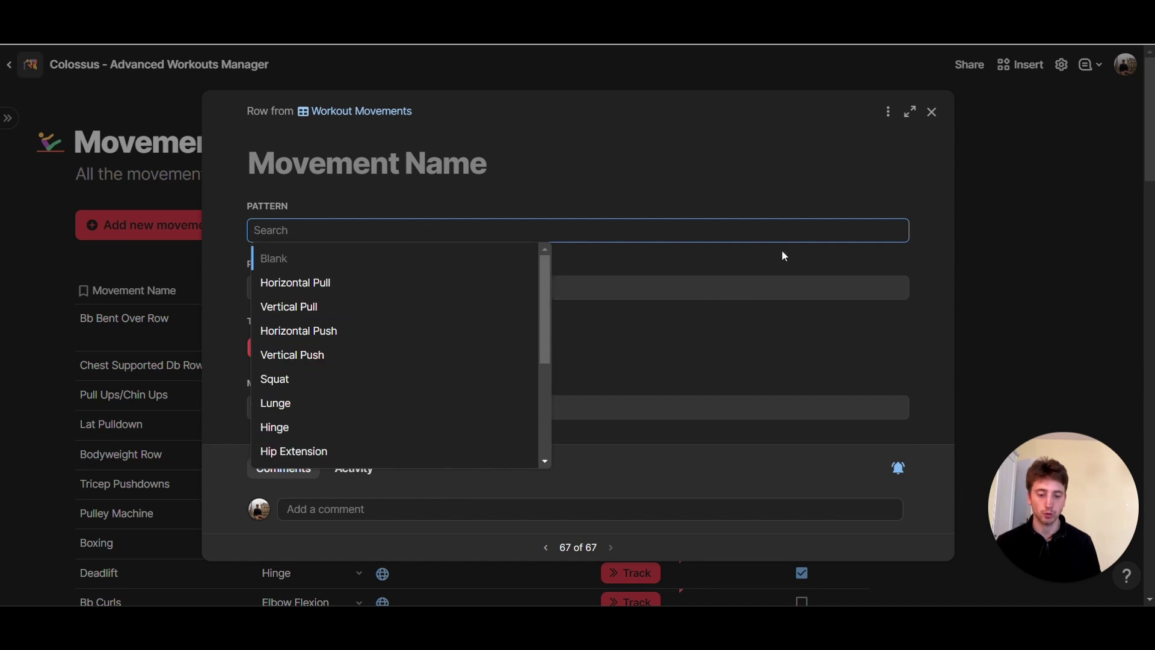
pyautogui.click(752, 263)
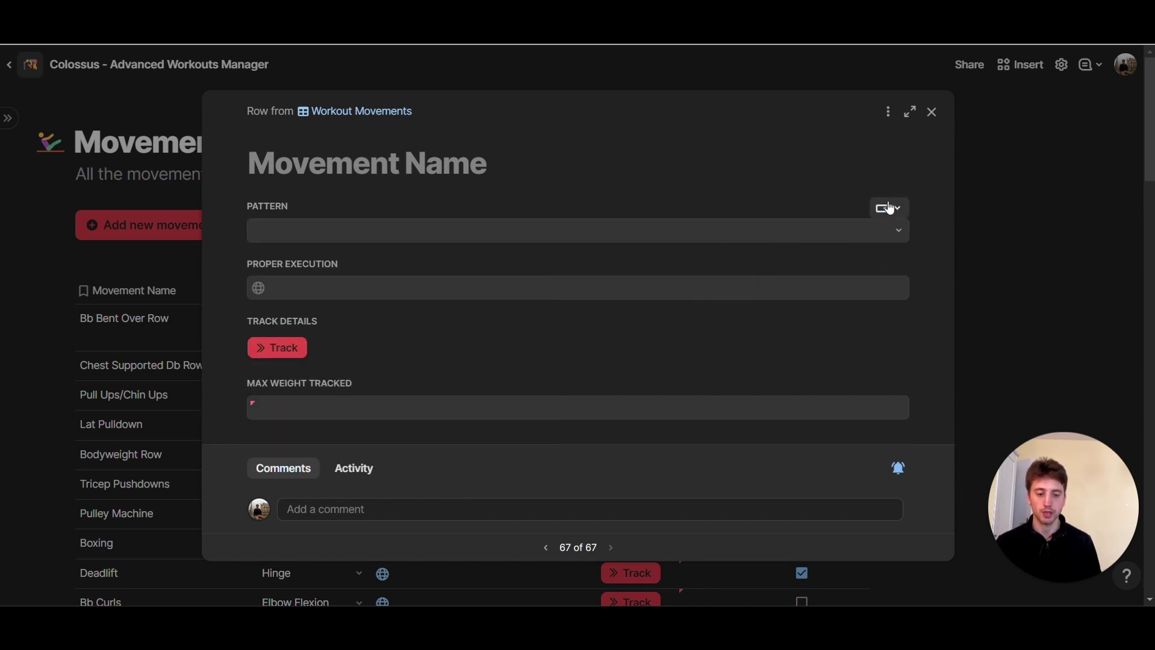
# Open the Pattern field's select list options and examine where additional patterns can be entered, leaving the list as it is.
pyautogui.click(889, 208)
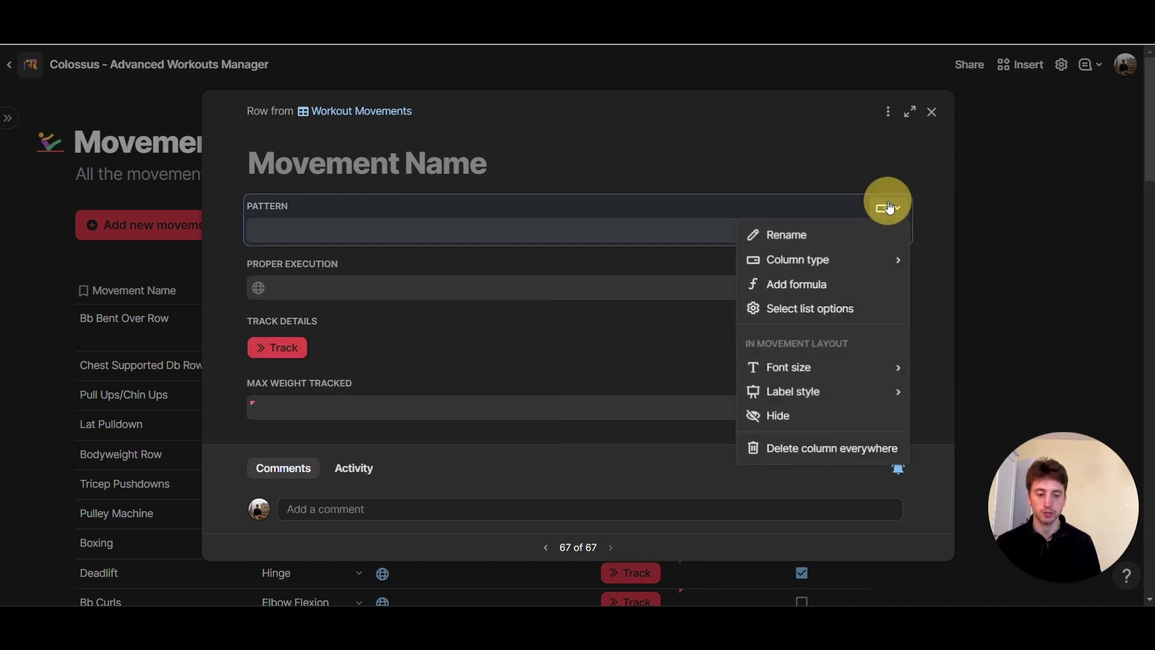
pyautogui.click(809, 311)
pyautogui.click(794, 371)
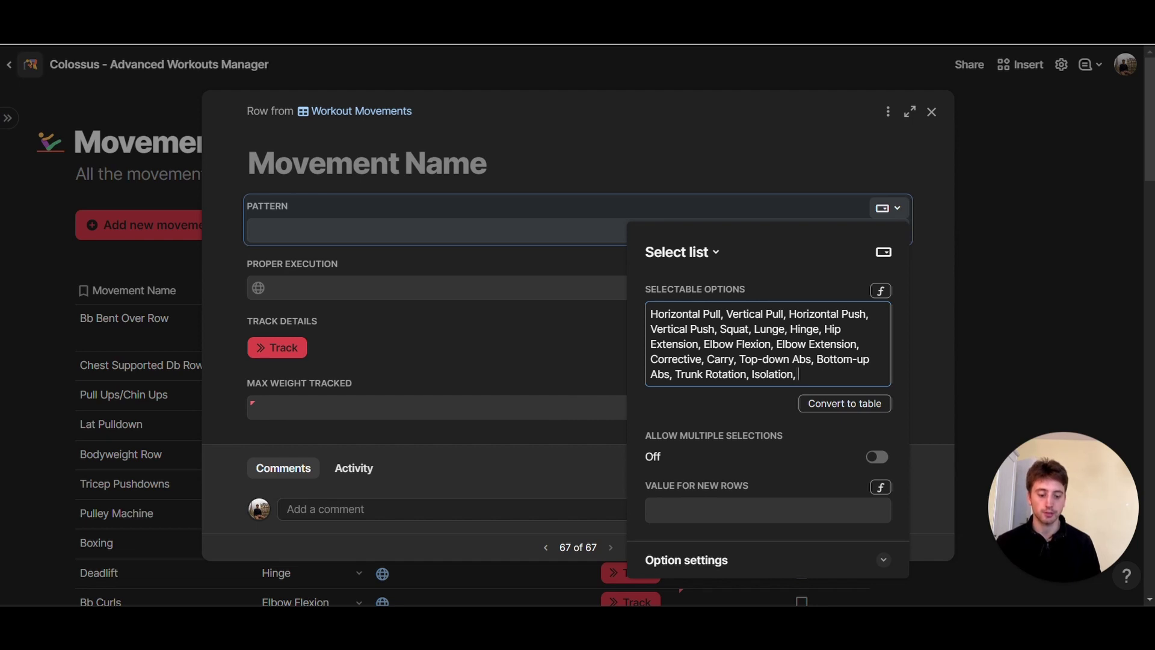
pyautogui.click(736, 414)
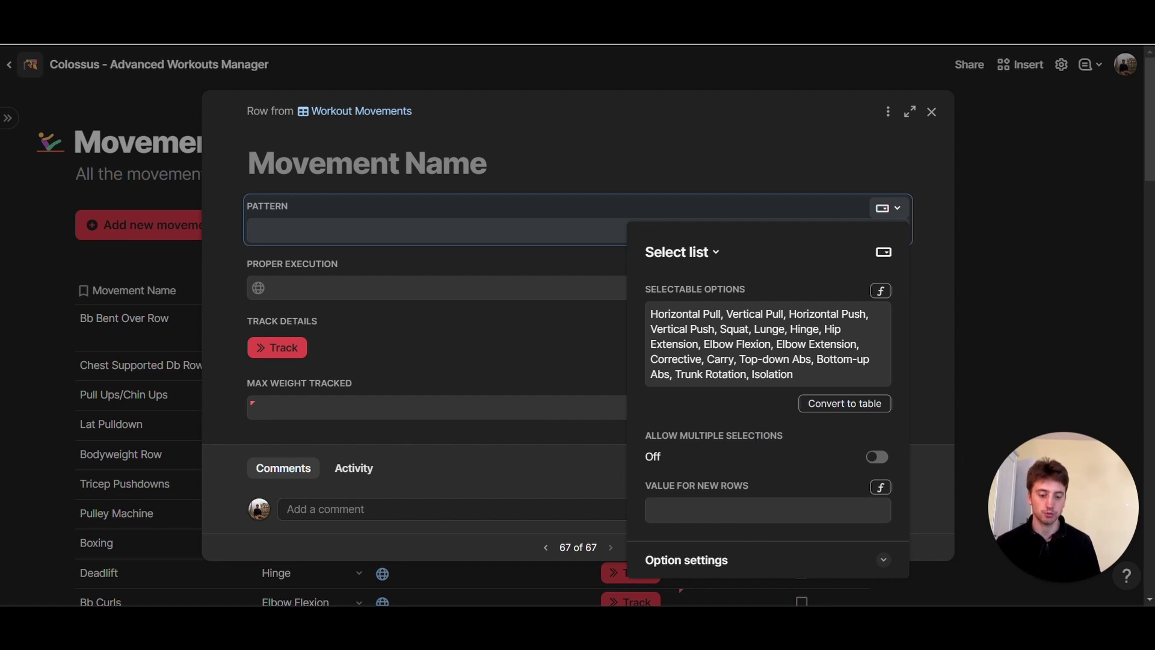
pyautogui.click(503, 261)
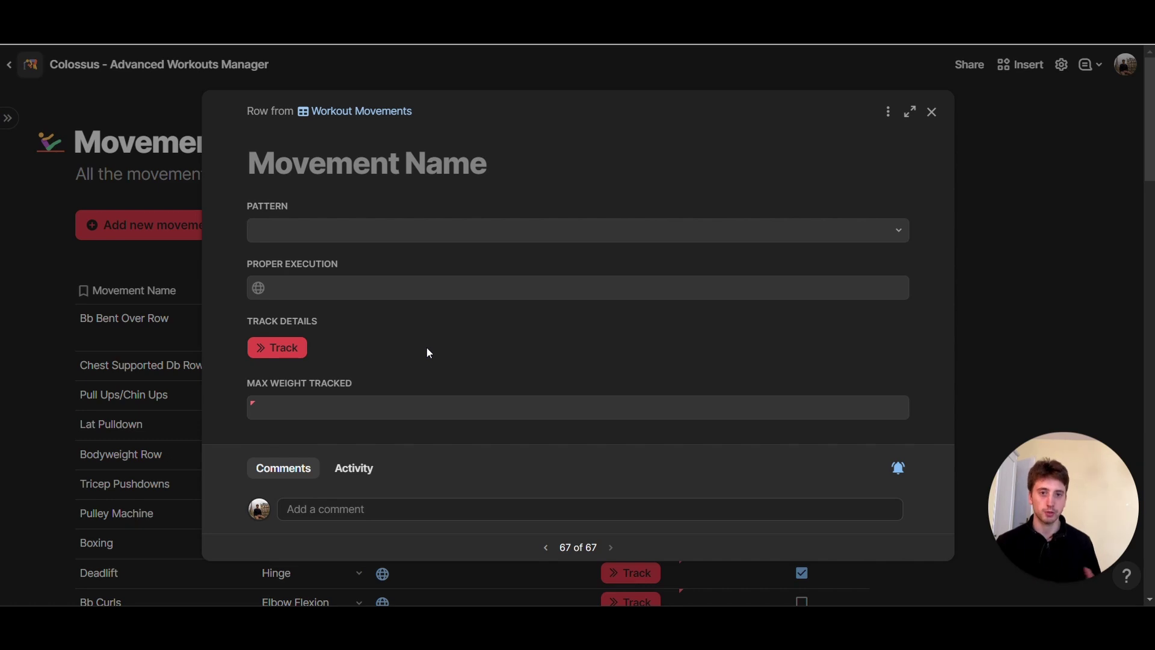
# Close the blank movement record and review the workout sessions linked to each movement in the table.
pyautogui.click(165, 340)
pyautogui.scroll(-1, 572, 392)
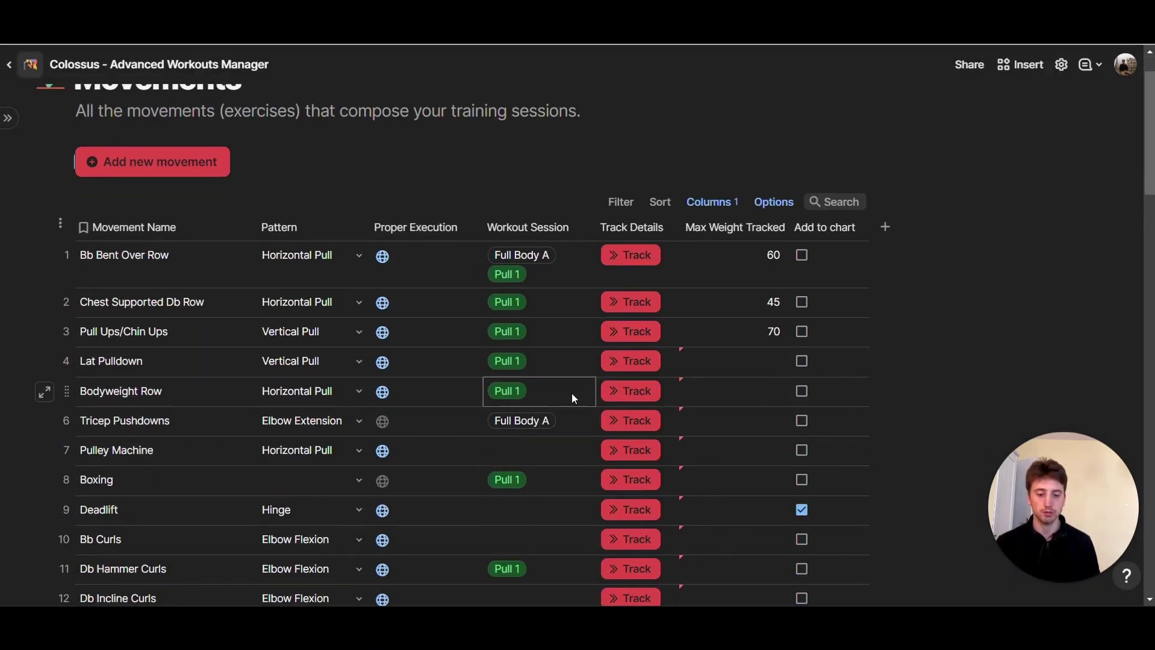
pyautogui.scroll(-1, 503, 310)
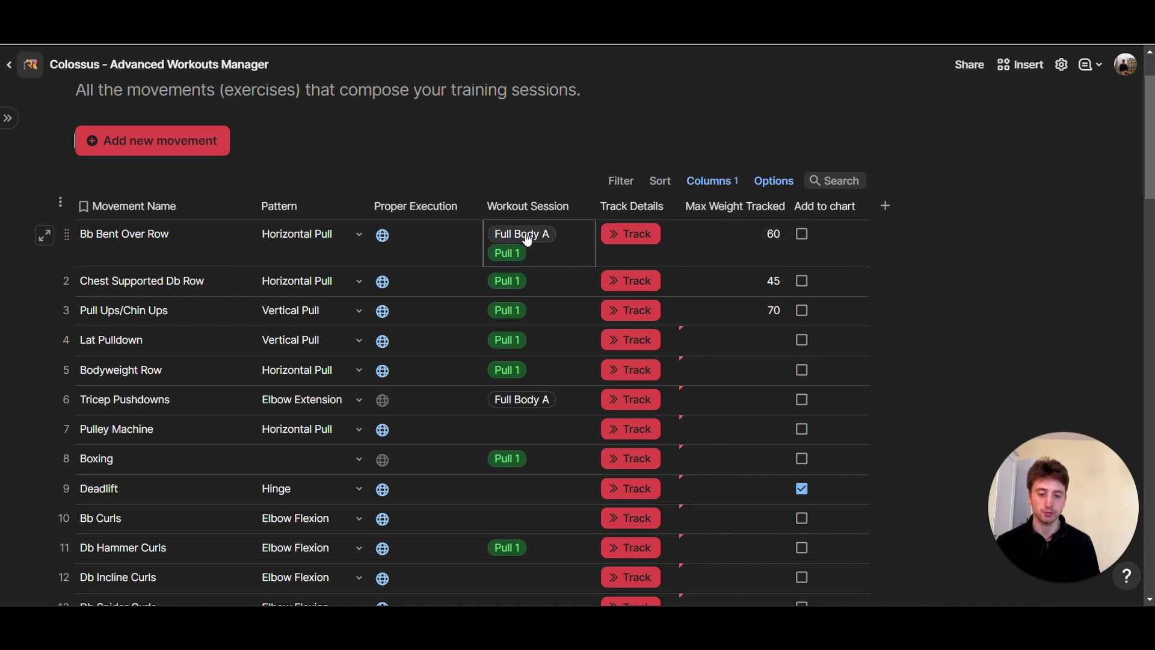
# Review the Workout Session links in the Movements table and check which movements are marked in the Add to chart column.
pyautogui.moveTo(532, 239)
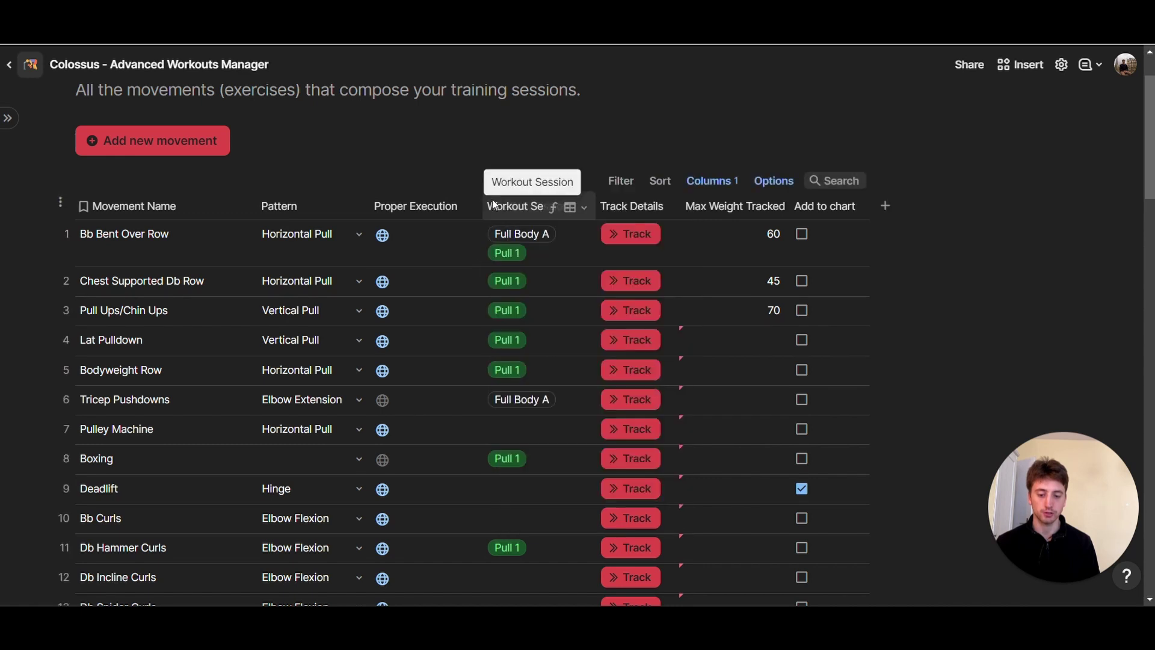
pyautogui.moveTo(513, 263)
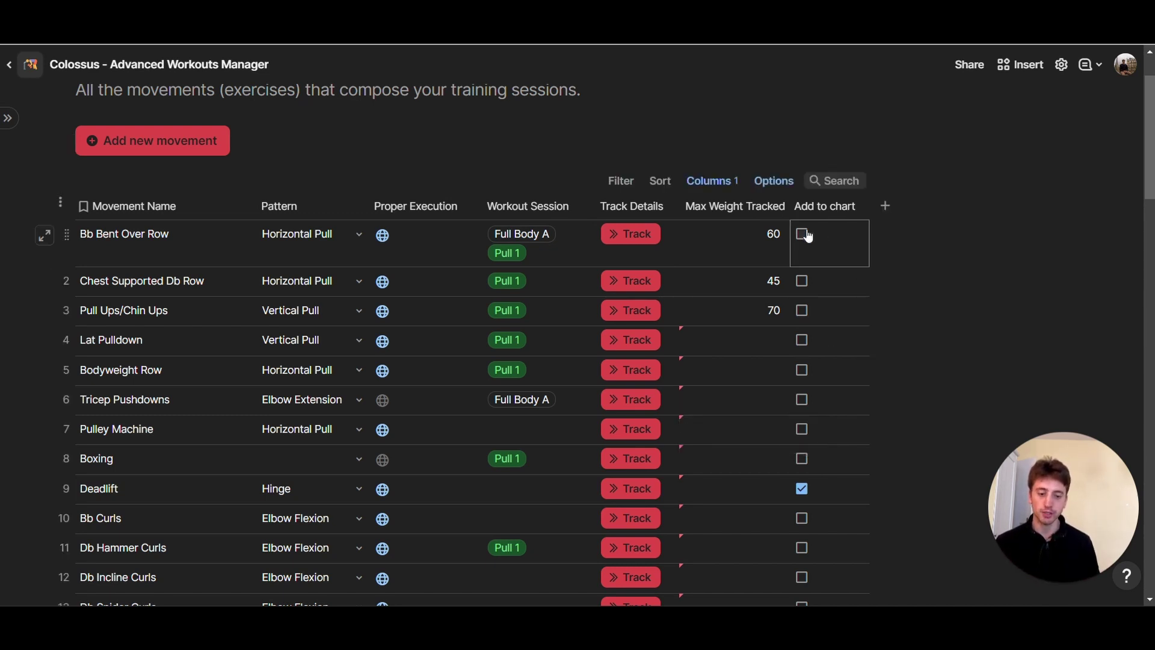
pyautogui.scroll(-2, 814, 469)
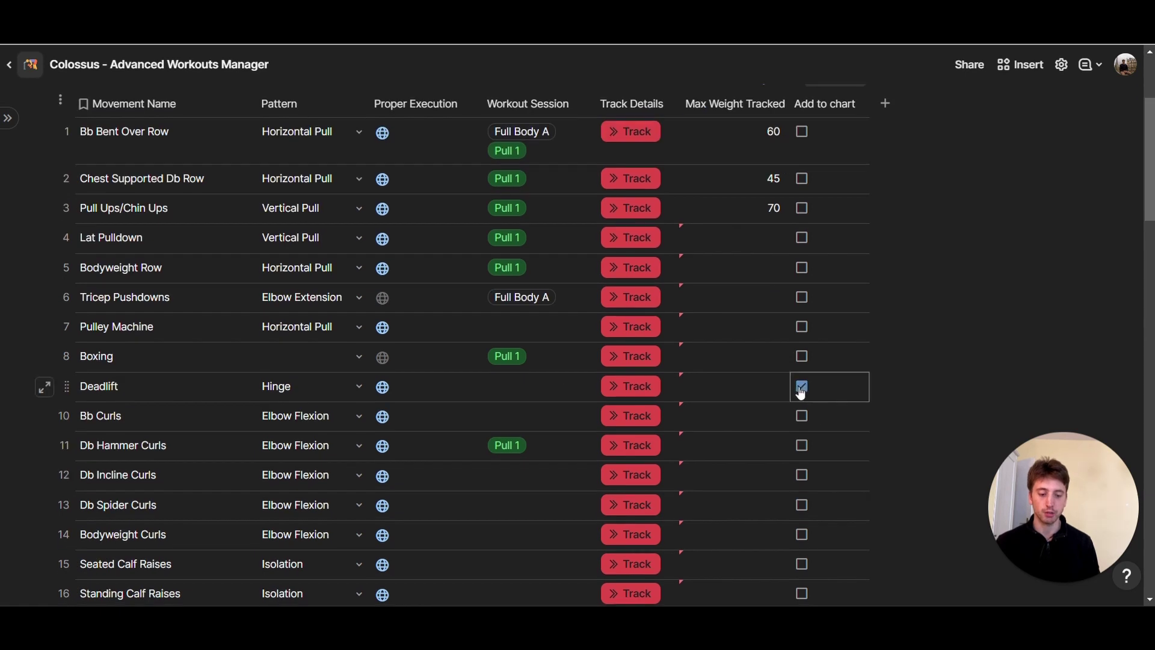
pyautogui.scroll(-8, 806, 390)
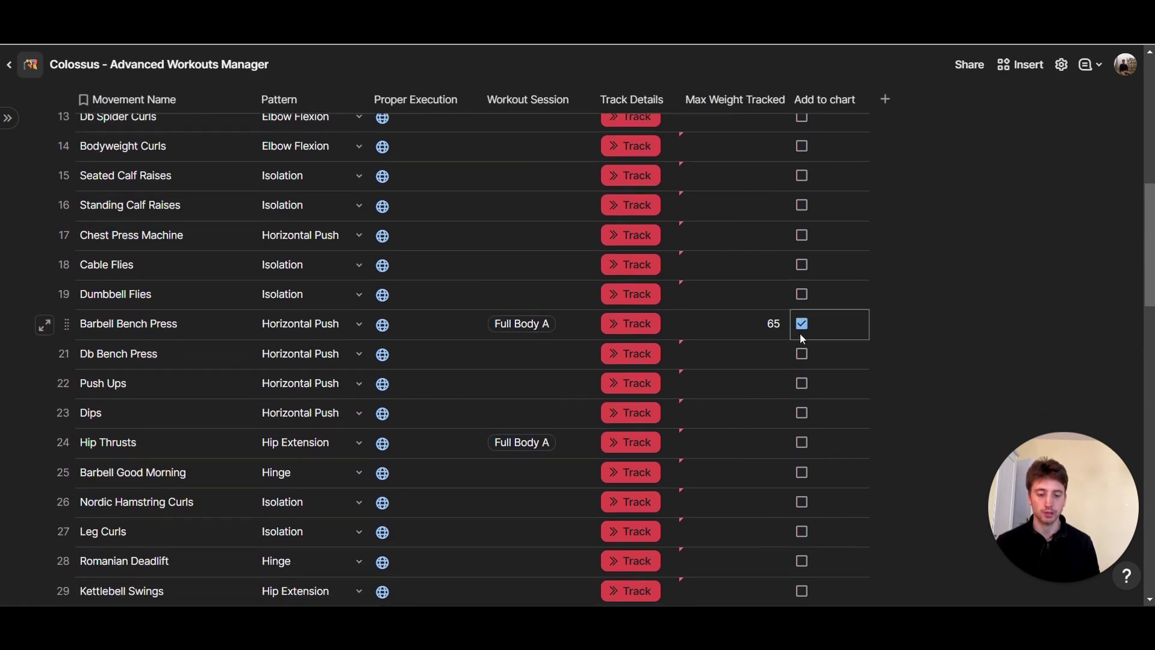
pyautogui.scroll(-17, 802, 331)
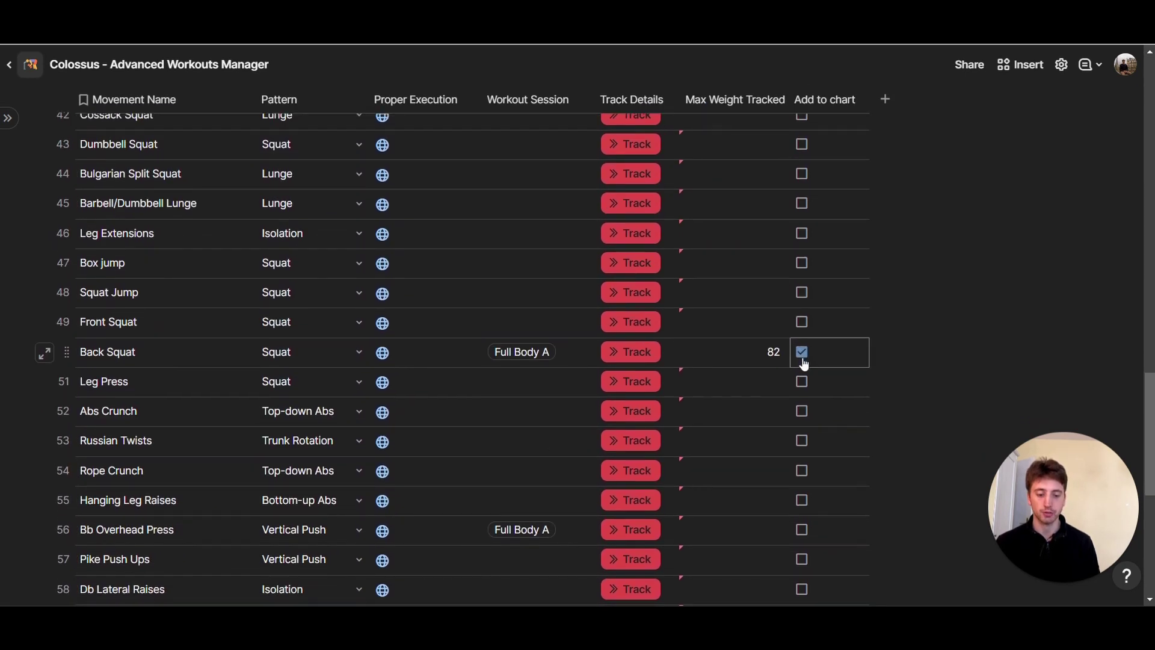
pyautogui.scroll(20, 804, 365)
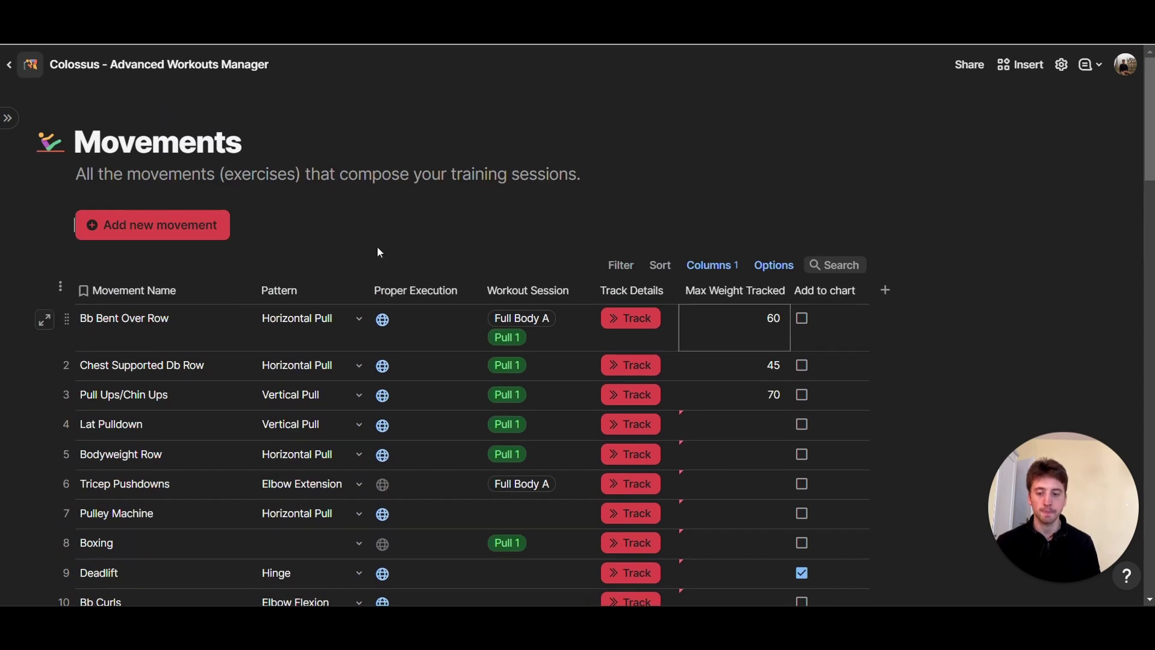
# Open the Strength Charts page and examine the max weight and progression over time charts for the core compound movements.
pyautogui.moveTo(57, 291)
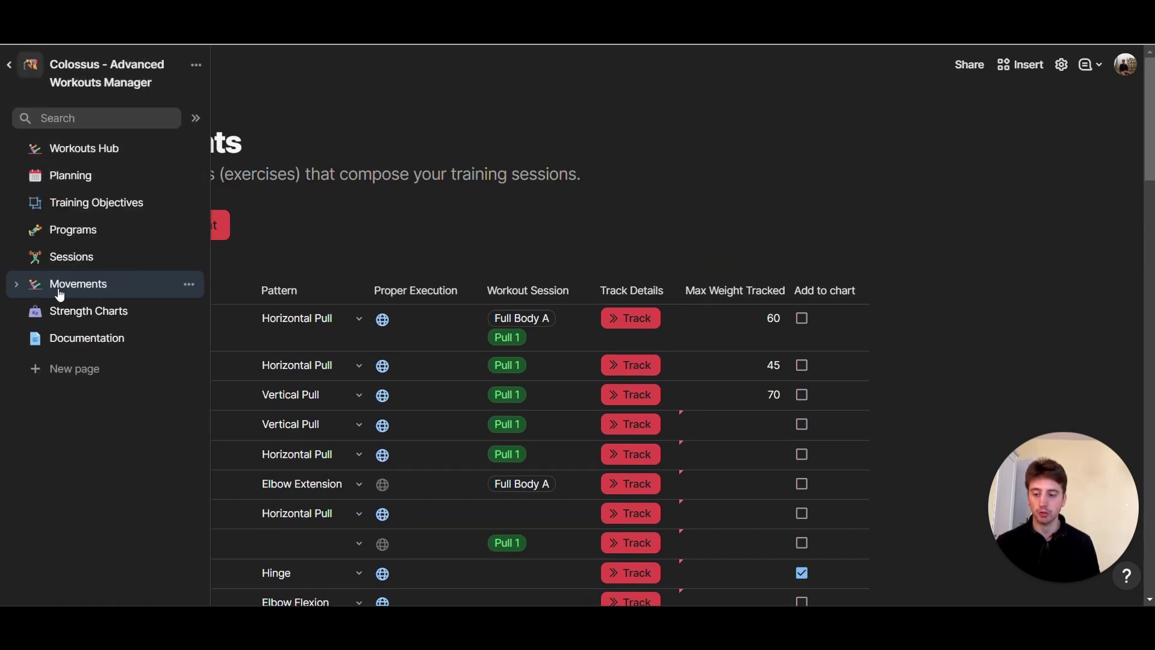
pyautogui.click(89, 316)
pyautogui.scroll(-3, 552, 385)
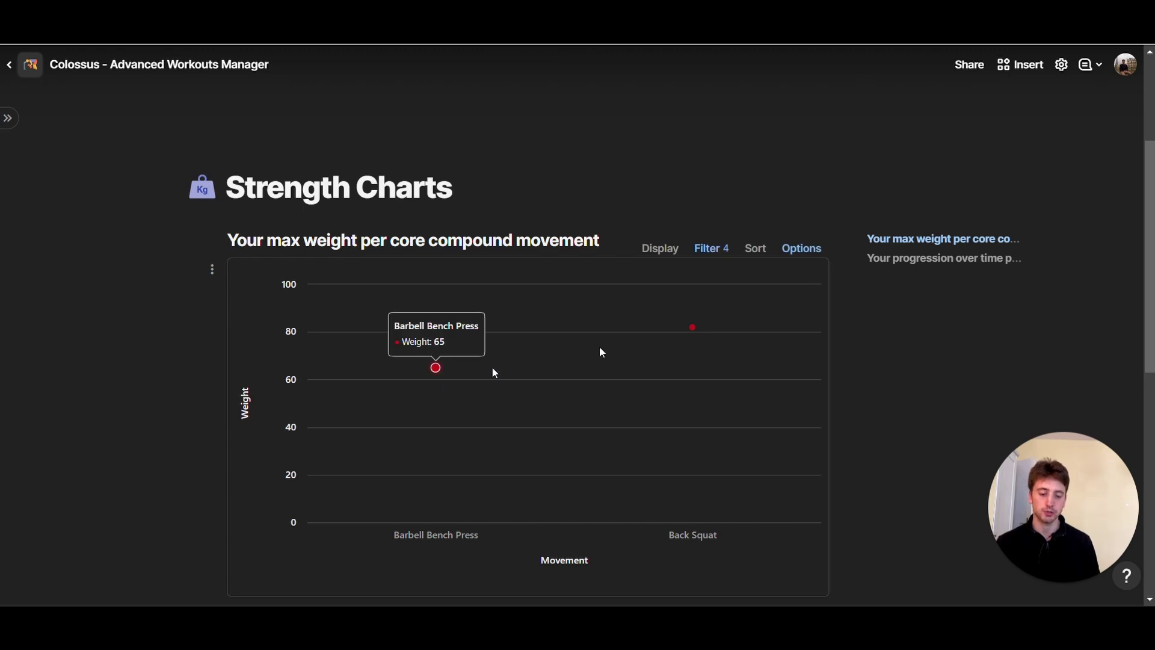
pyautogui.moveTo(704, 335)
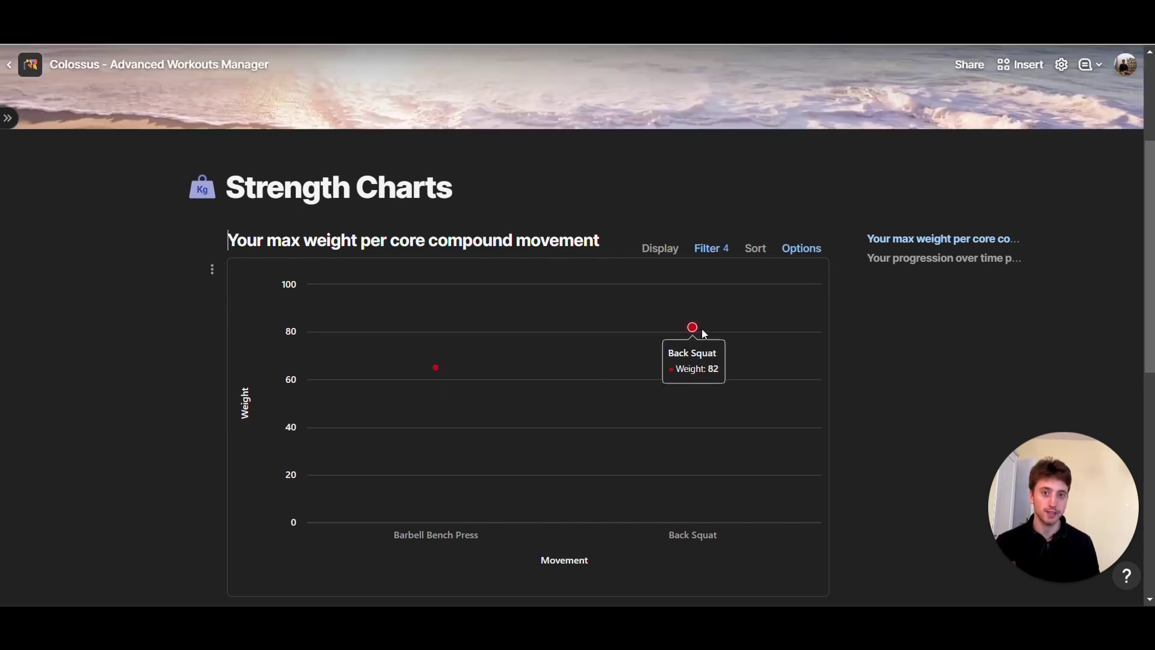
pyautogui.moveTo(438, 379)
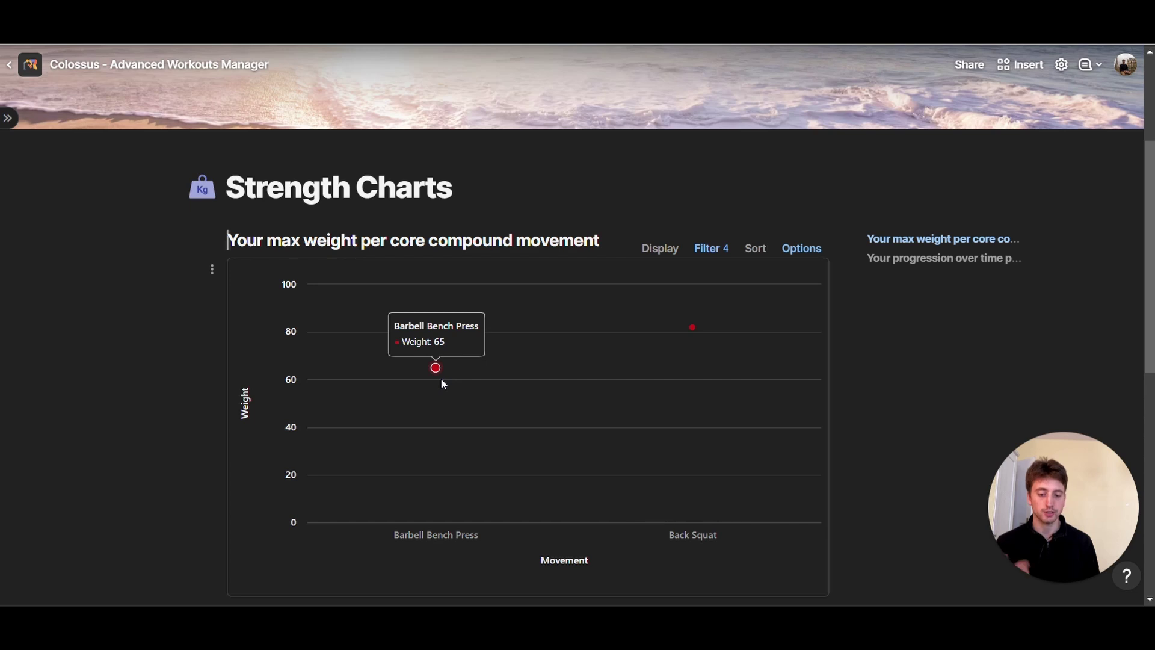
pyautogui.moveTo(630, 337)
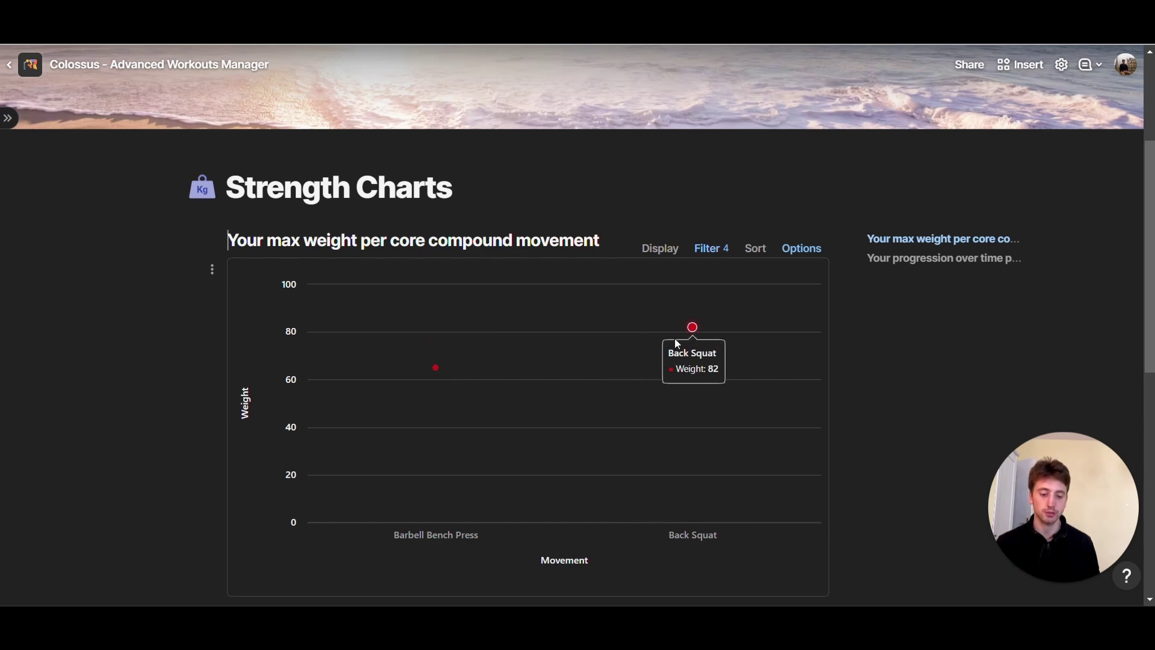
pyautogui.scroll(-6, 547, 428)
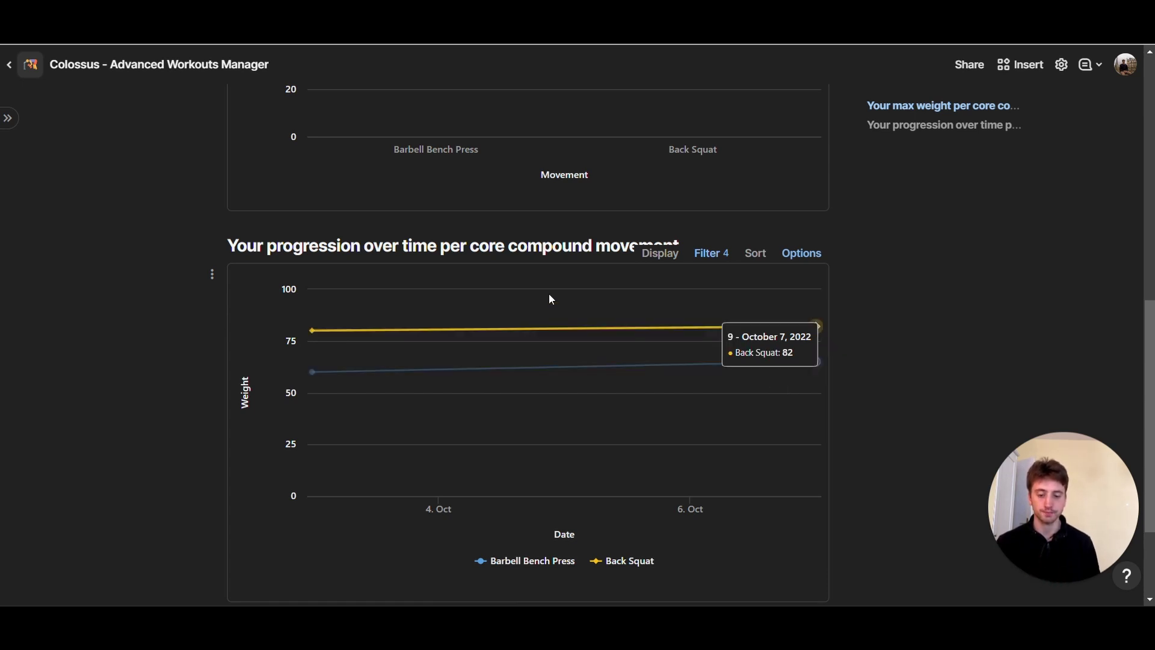
# On the Planning page, expand the monthly workout sessions section, look through its October 2022 calendar, and collapse it again.
pyautogui.moveTo(26, 180)
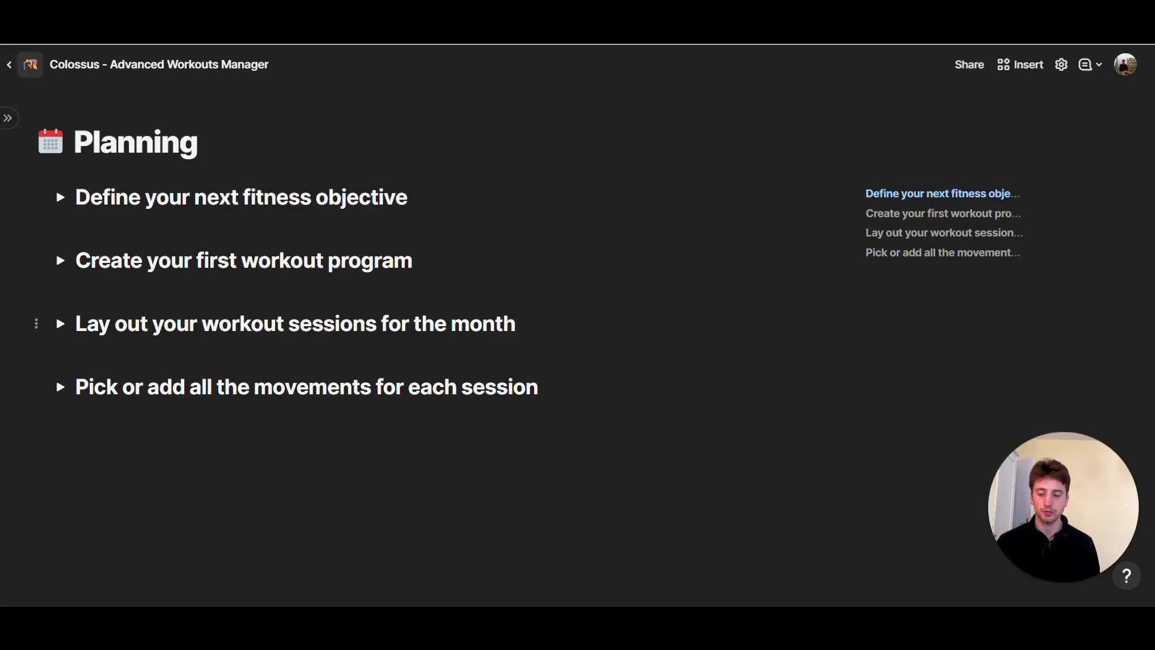
pyautogui.click(60, 324)
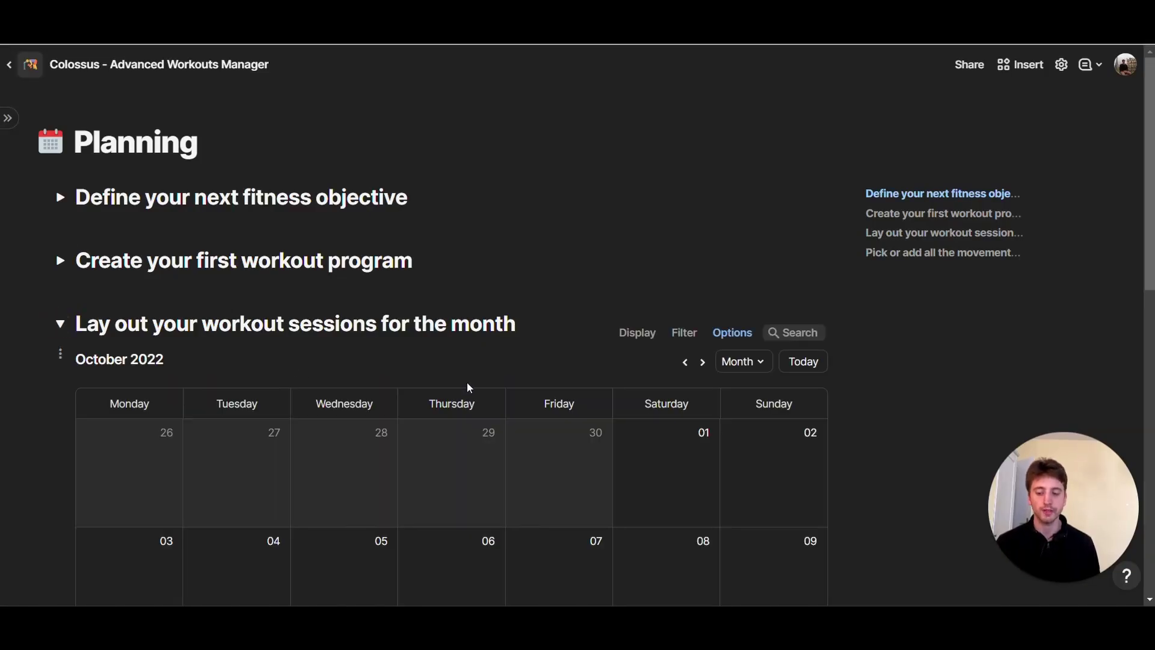
pyautogui.scroll(-2, 469, 387)
pyautogui.scroll(-4, 469, 386)
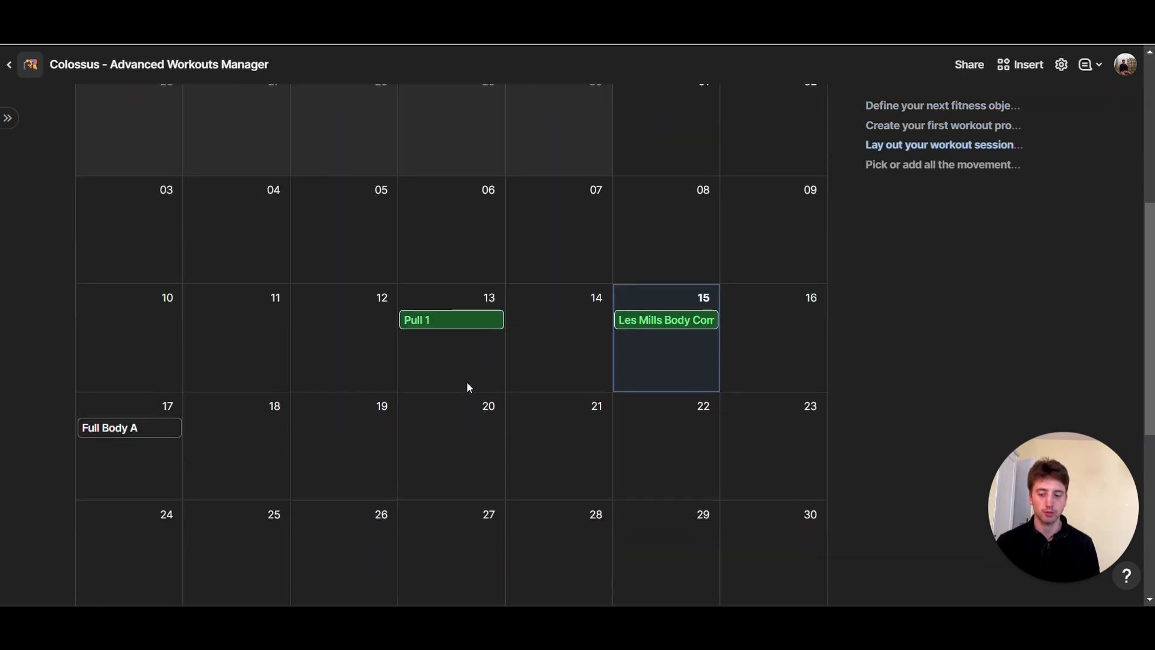
pyautogui.scroll(-2, 468, 386)
pyautogui.scroll(8, 468, 387)
pyautogui.click(65, 223)
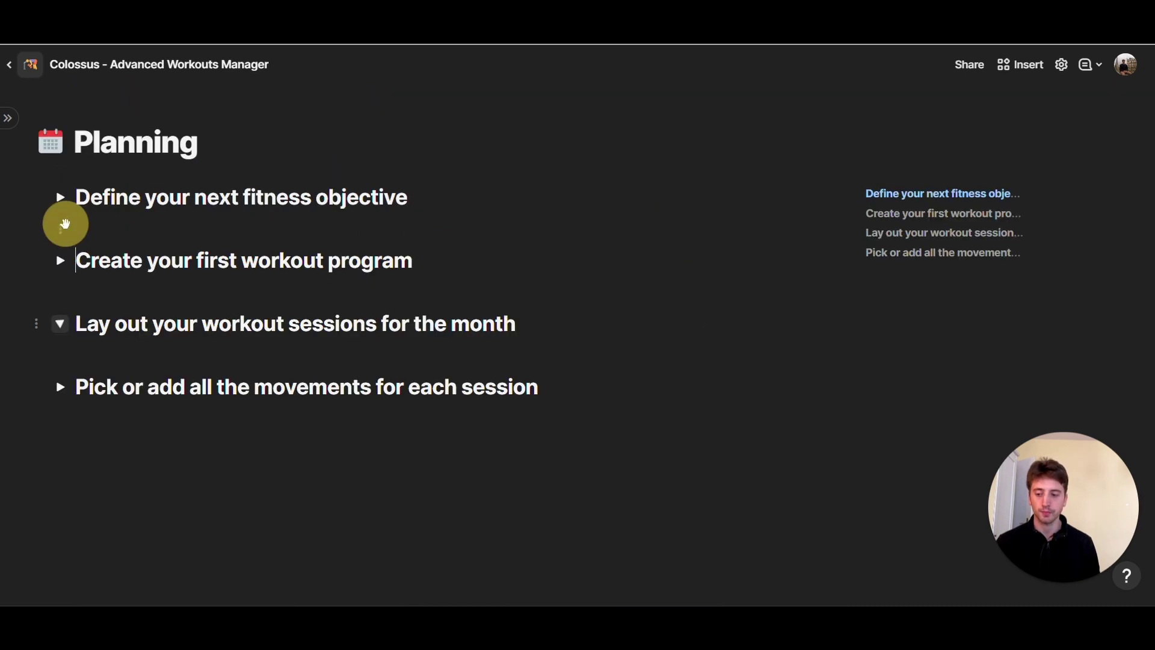
# Expand the section for picking or adding movements for each session and look over the session cards.
pyautogui.click(60, 387)
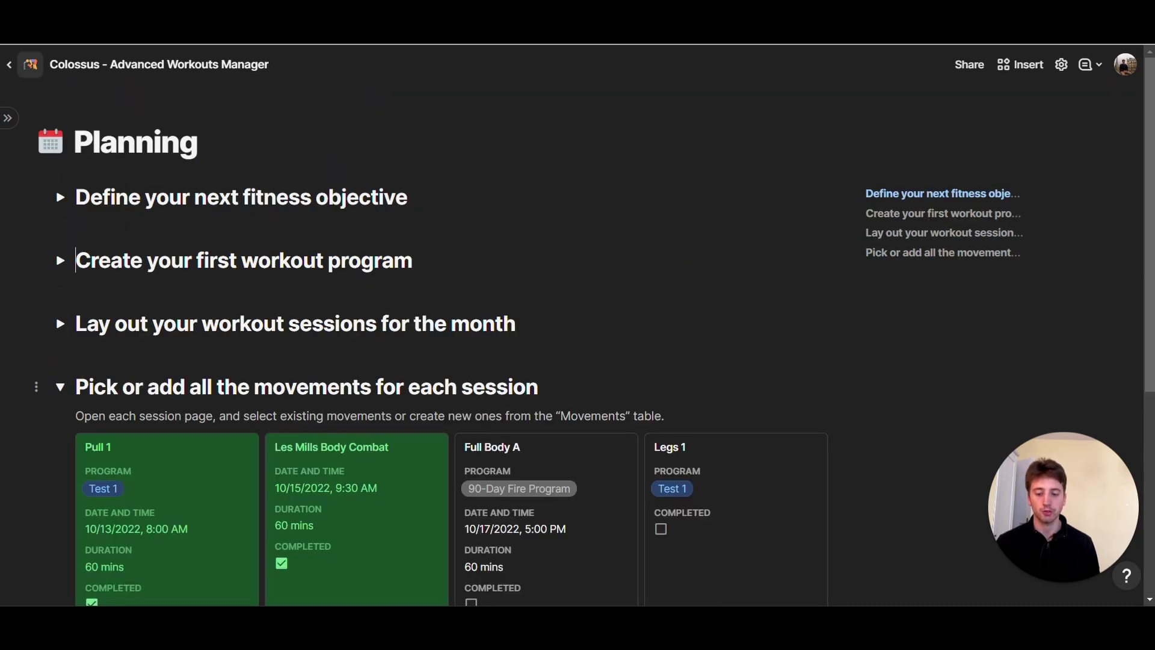
pyautogui.scroll(-3, 612, 404)
pyautogui.scroll(2, 612, 405)
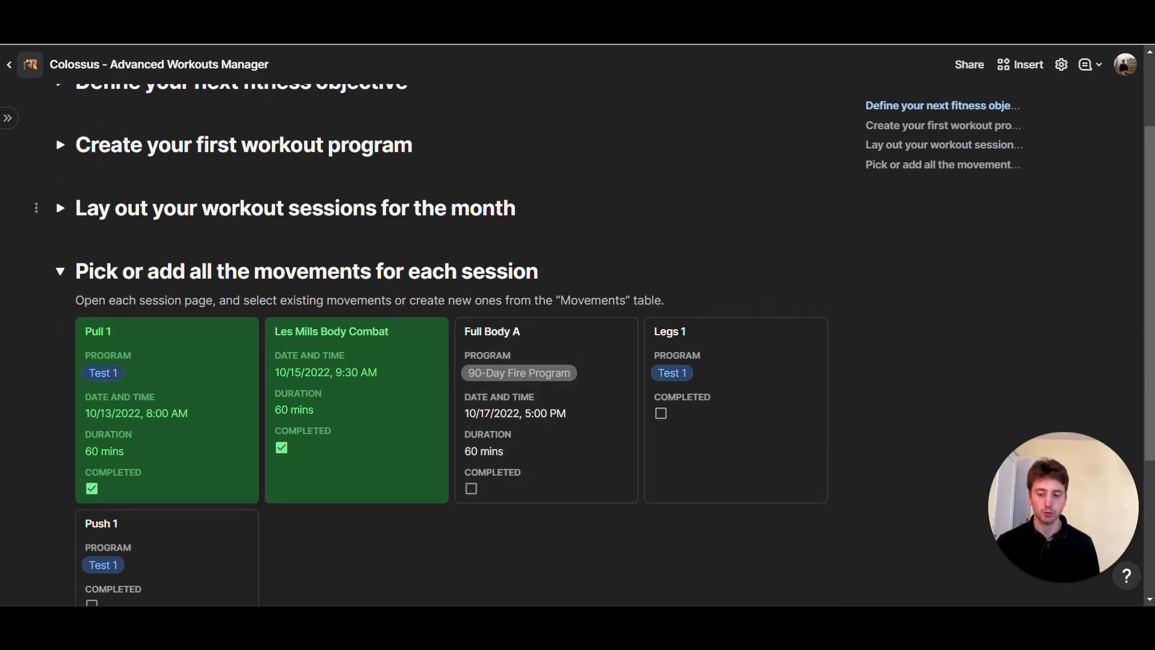
pyautogui.scroll(-2, 605, 316)
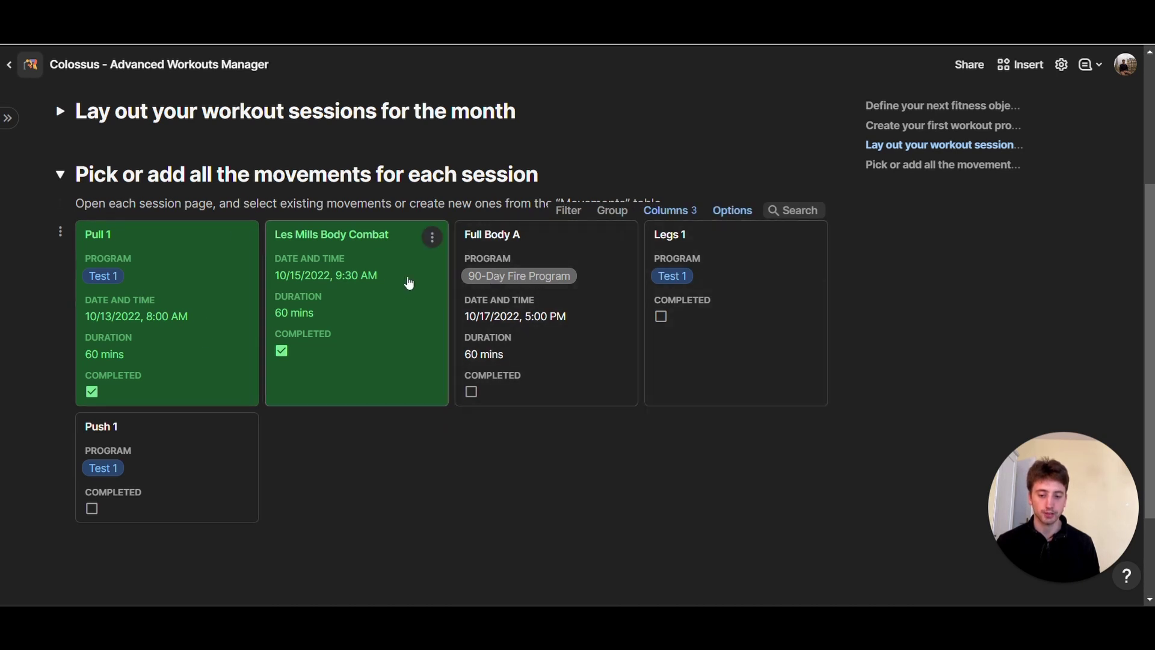
# Open the Full Body A session card to review its movements, and close it and collapse the section.
pyautogui.click(549, 247)
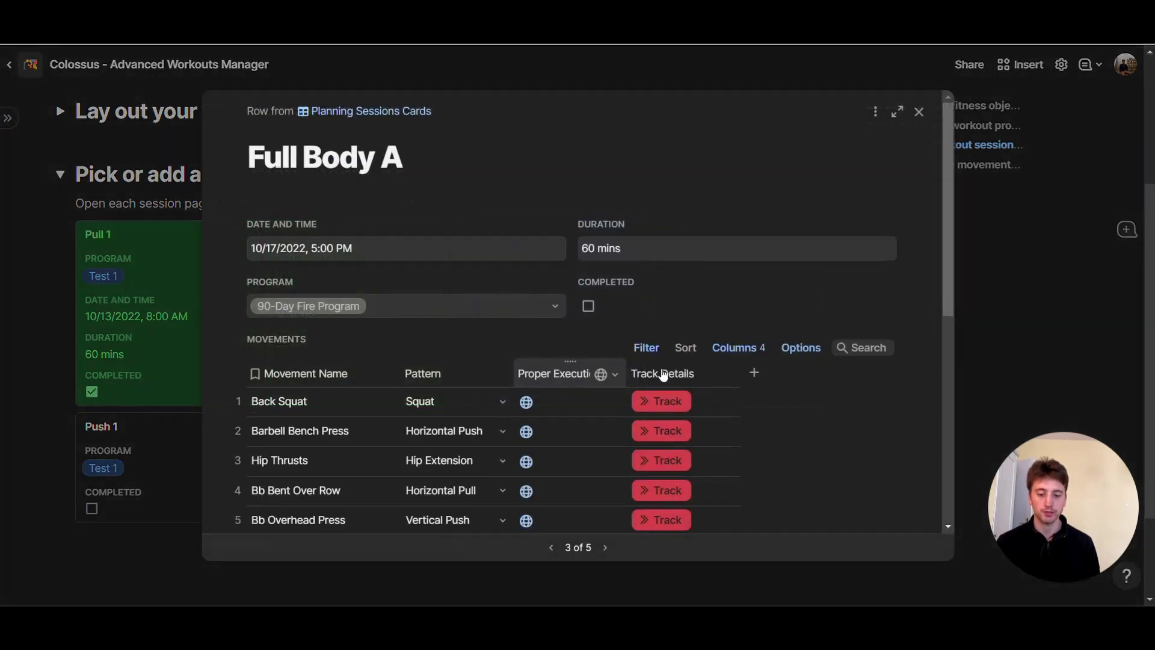
pyautogui.scroll(-3, 662, 373)
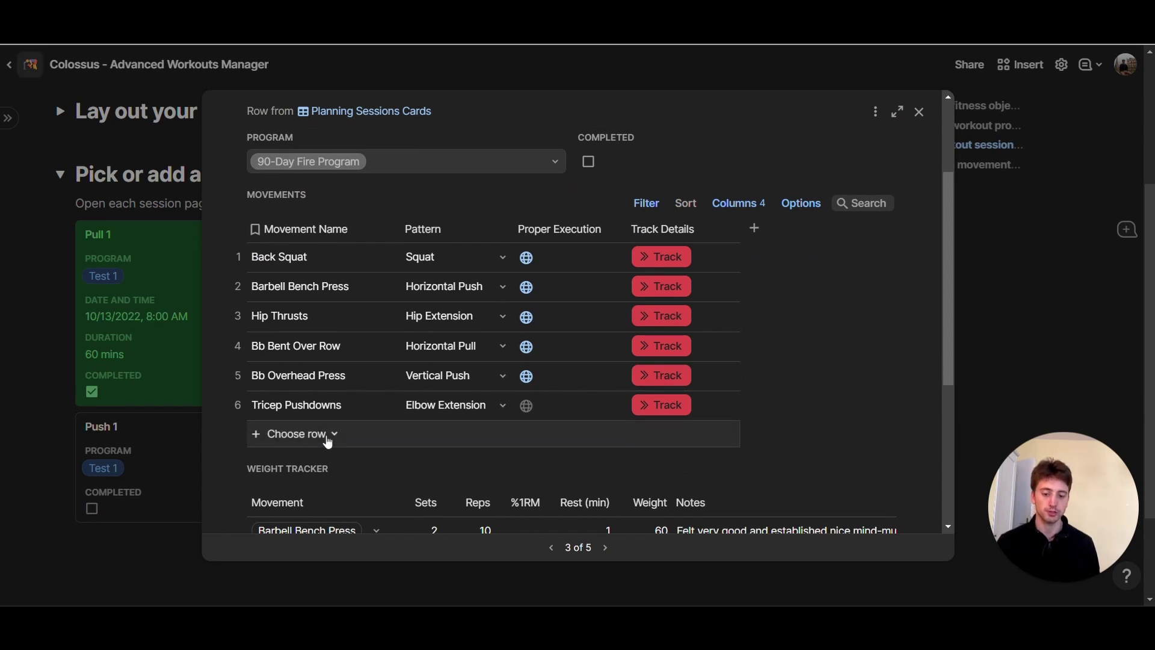
pyautogui.click(150, 391)
pyautogui.click(60, 174)
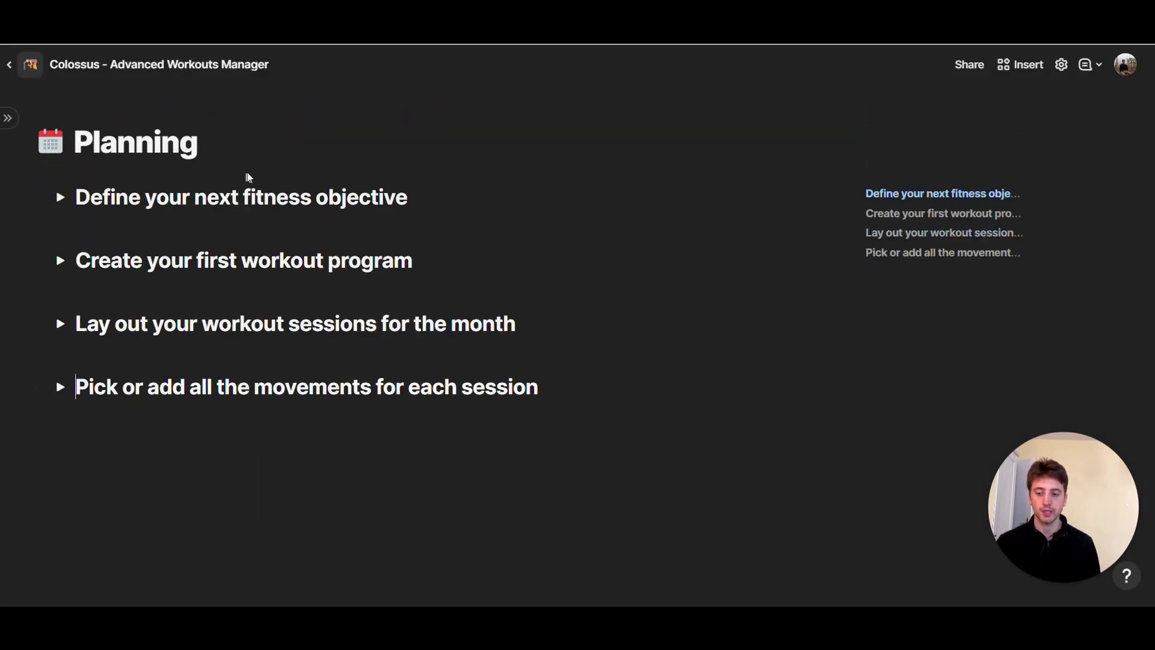
# Open the Workouts Hub page with the page list collapsed and look at the current objective.
pyautogui.click(9, 119)
pyautogui.click(112, 152)
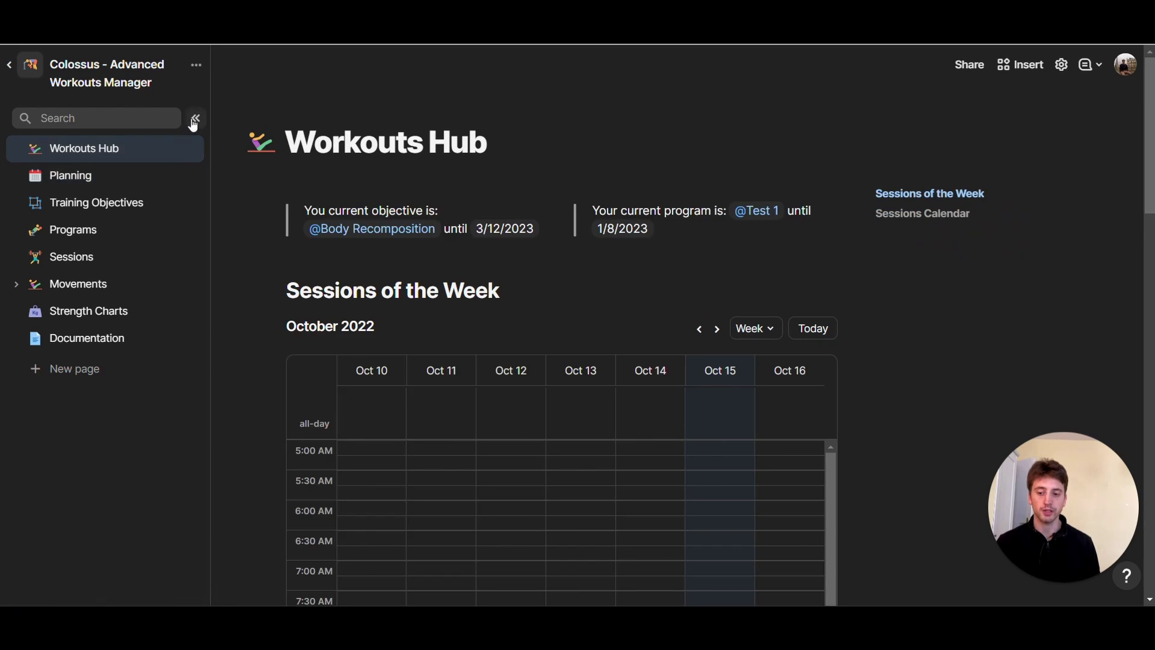
pyautogui.click(193, 122)
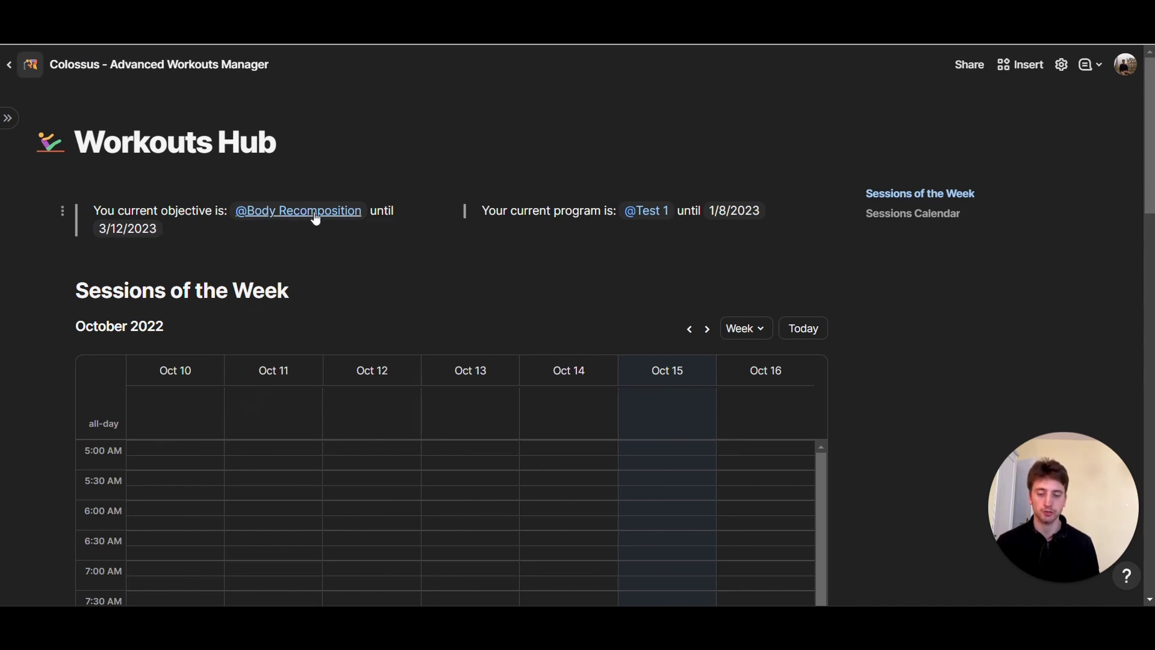
pyautogui.moveTo(315, 217)
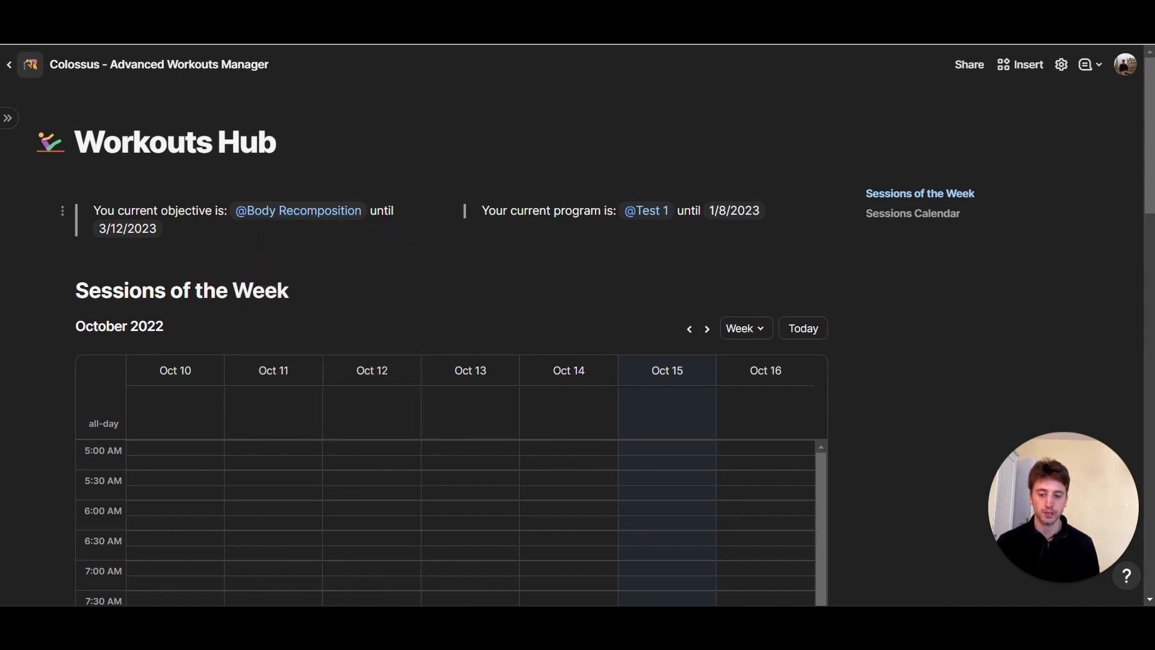